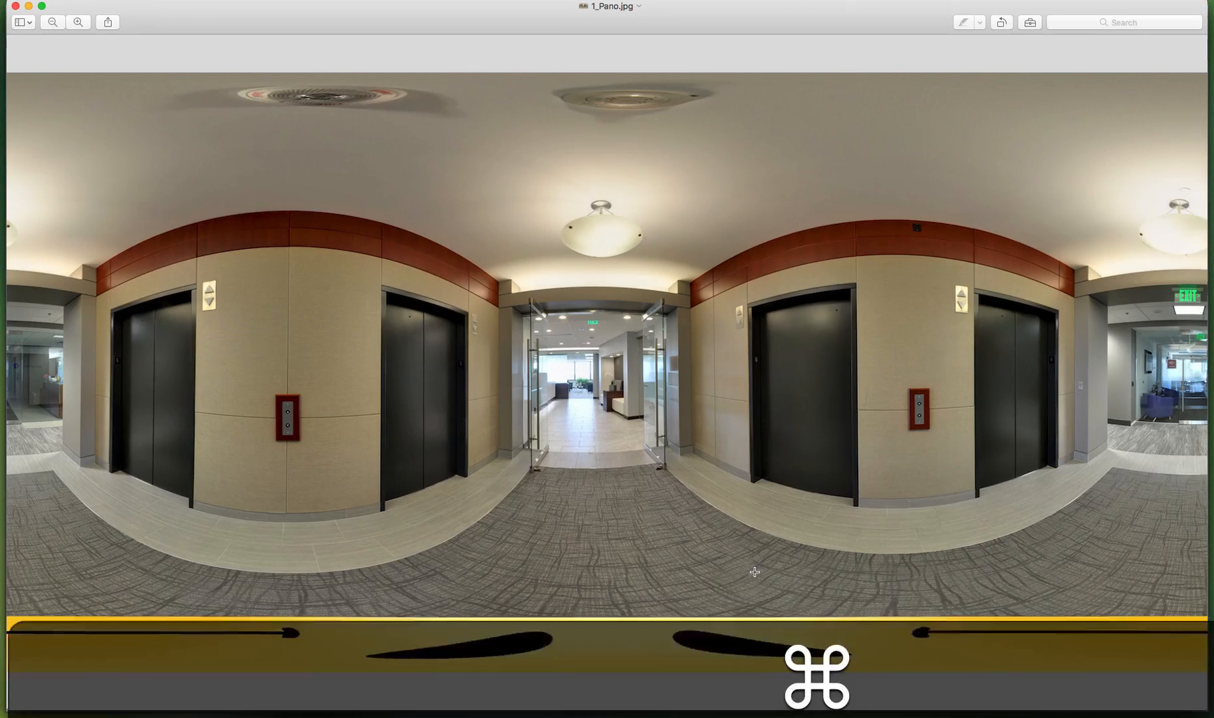
# Step: Switch to PTGui, load the Altus-Bemiston86.jpg panorama as the source image and show the advanced settings
pyautogui.press('super+grave')
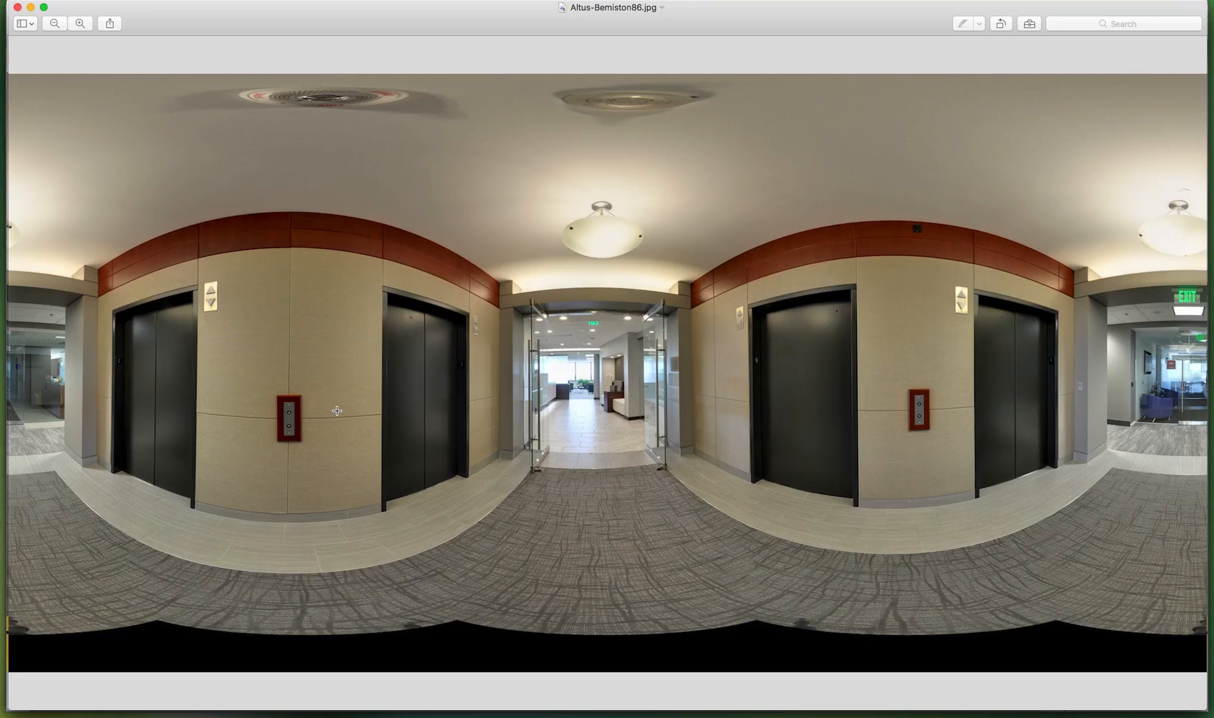
pyautogui.press('super+Tab')
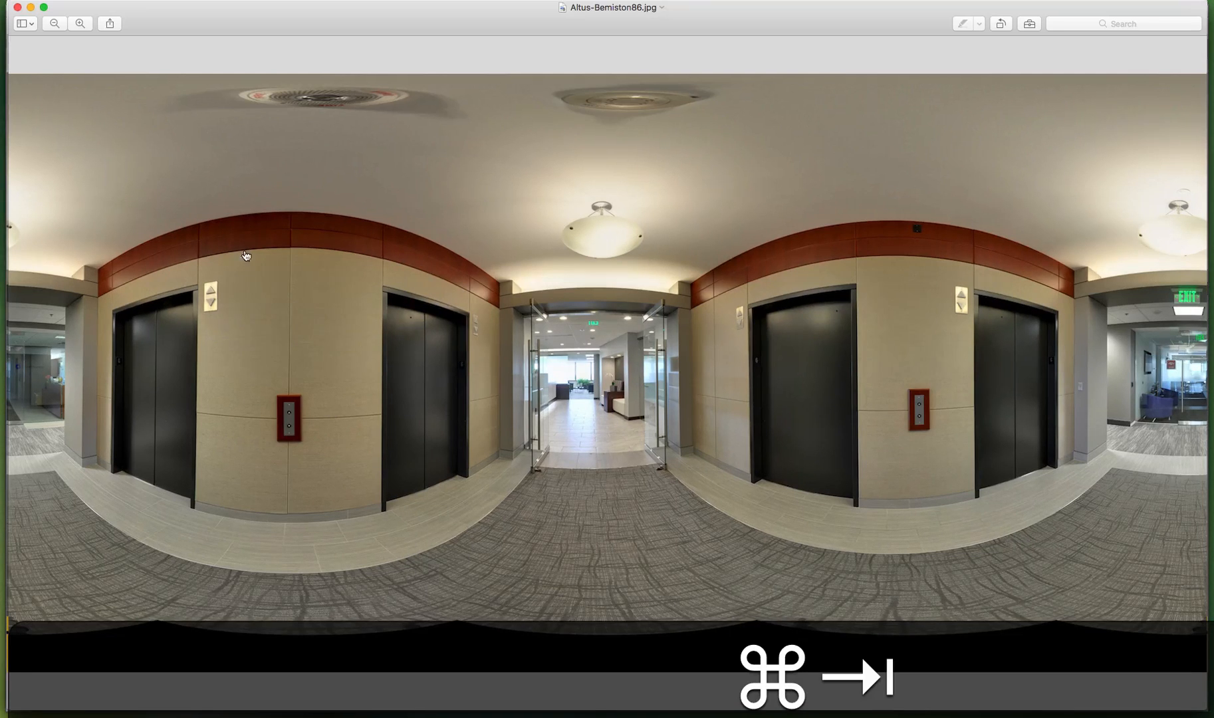
pyautogui.press('super+Tab')
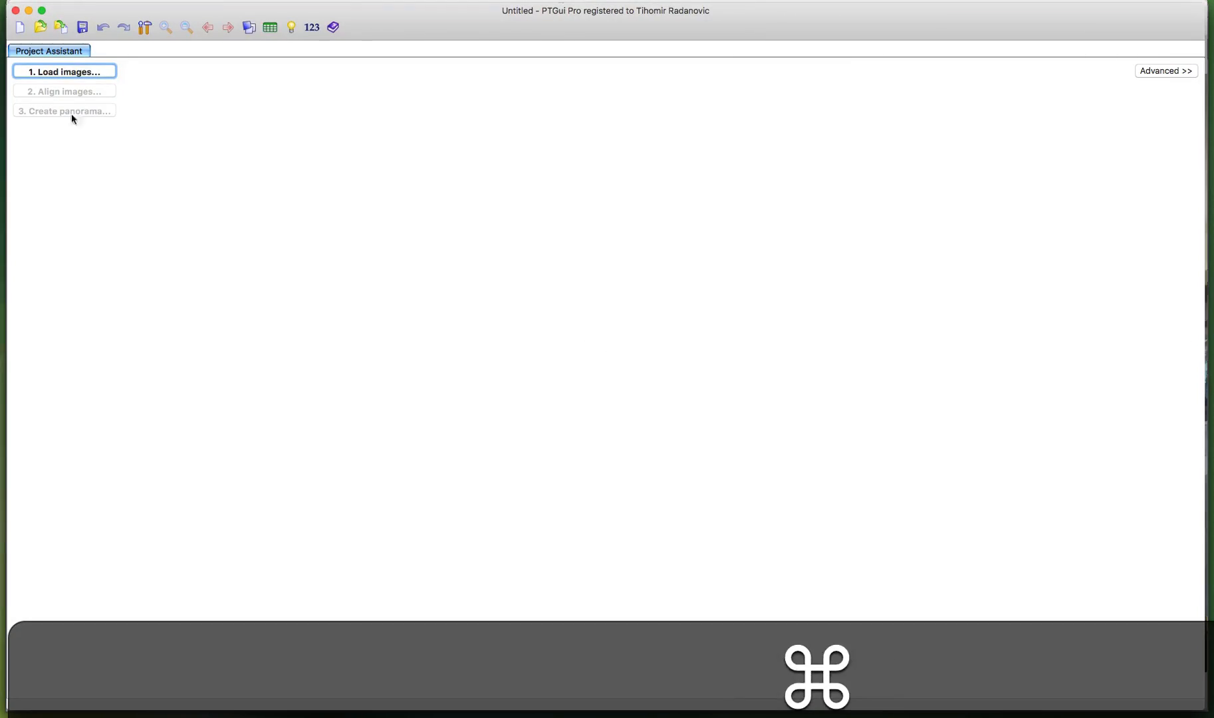
pyautogui.click(77, 78)
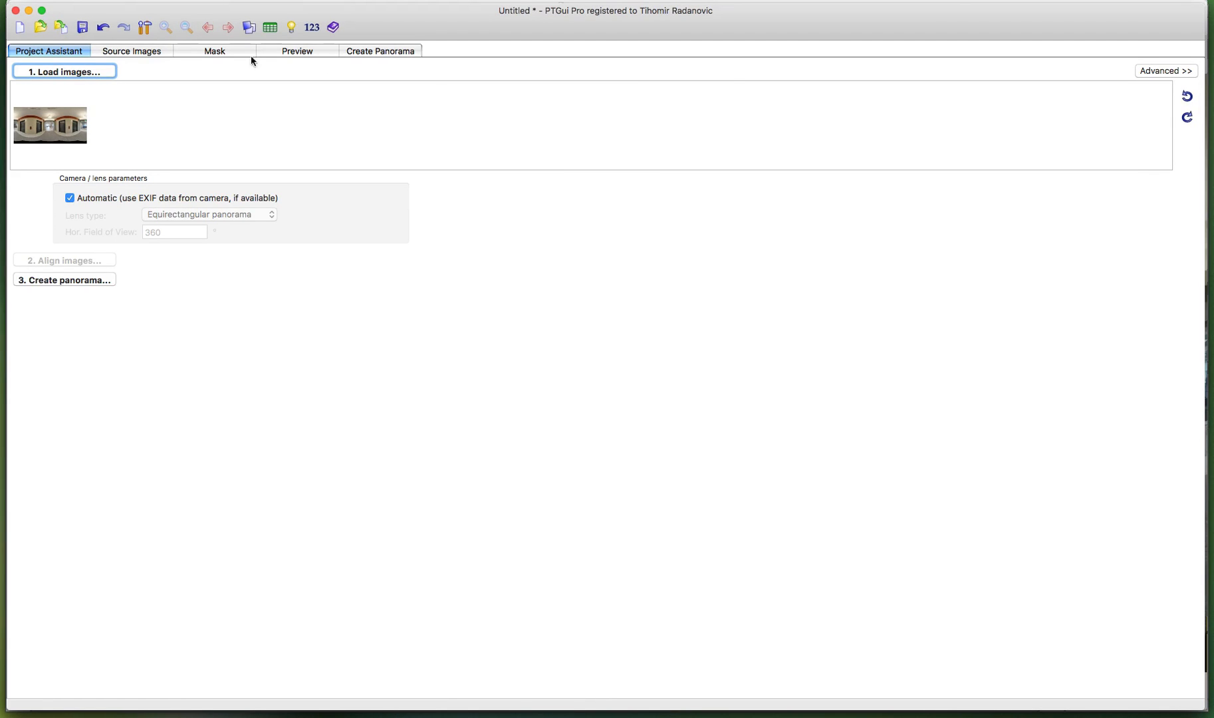
pyautogui.click(1170, 71)
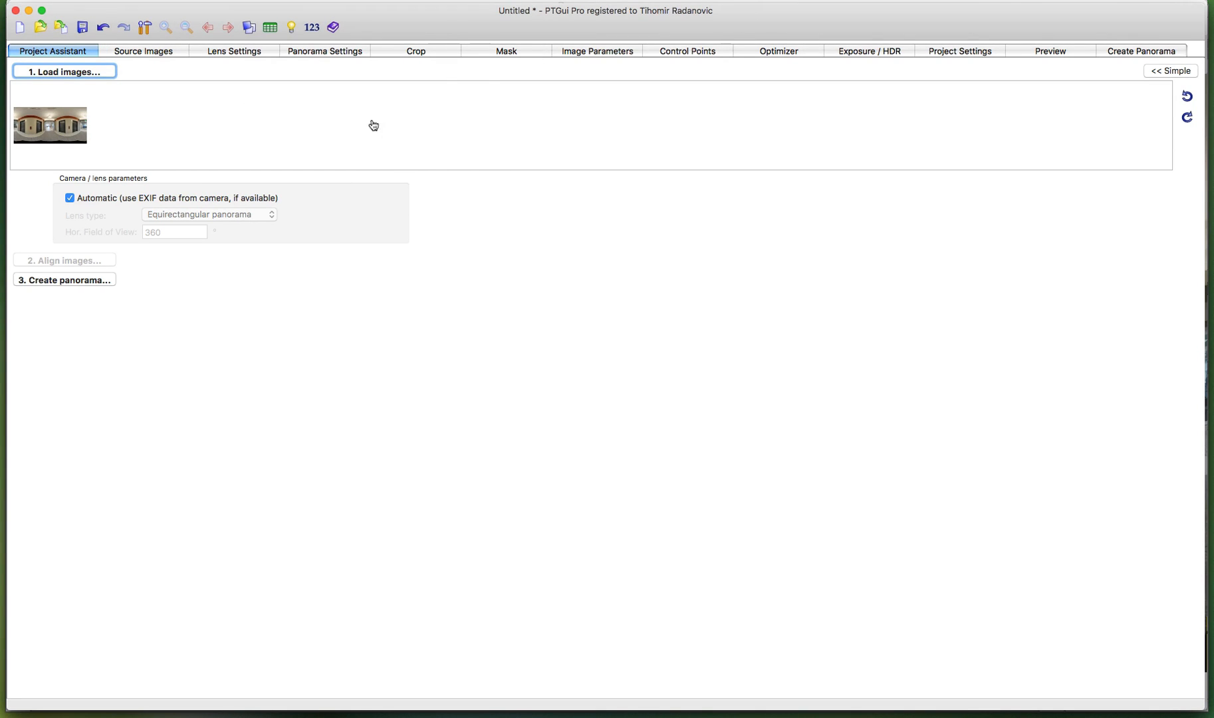
# Step: Review the source image and lens settings, and set the panorama projection to Equirectangular (for spherical panoramas)
pyautogui.click(144, 51)
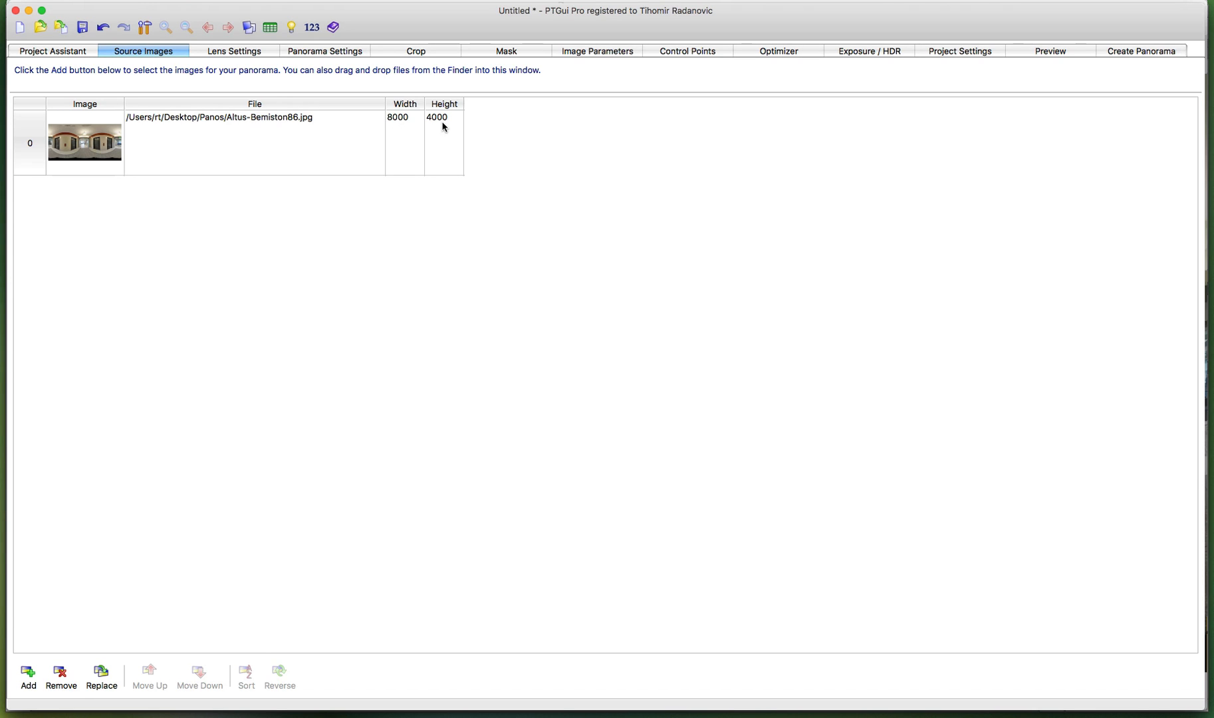
pyautogui.click(247, 56)
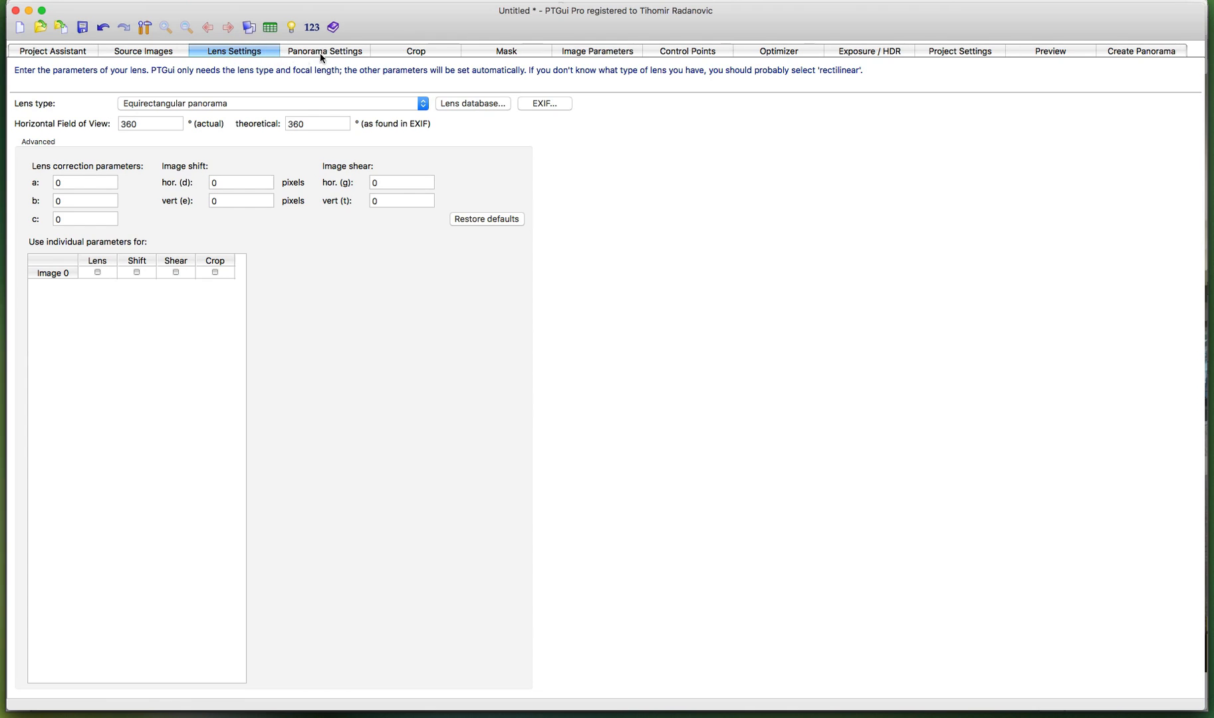
pyautogui.click(339, 54)
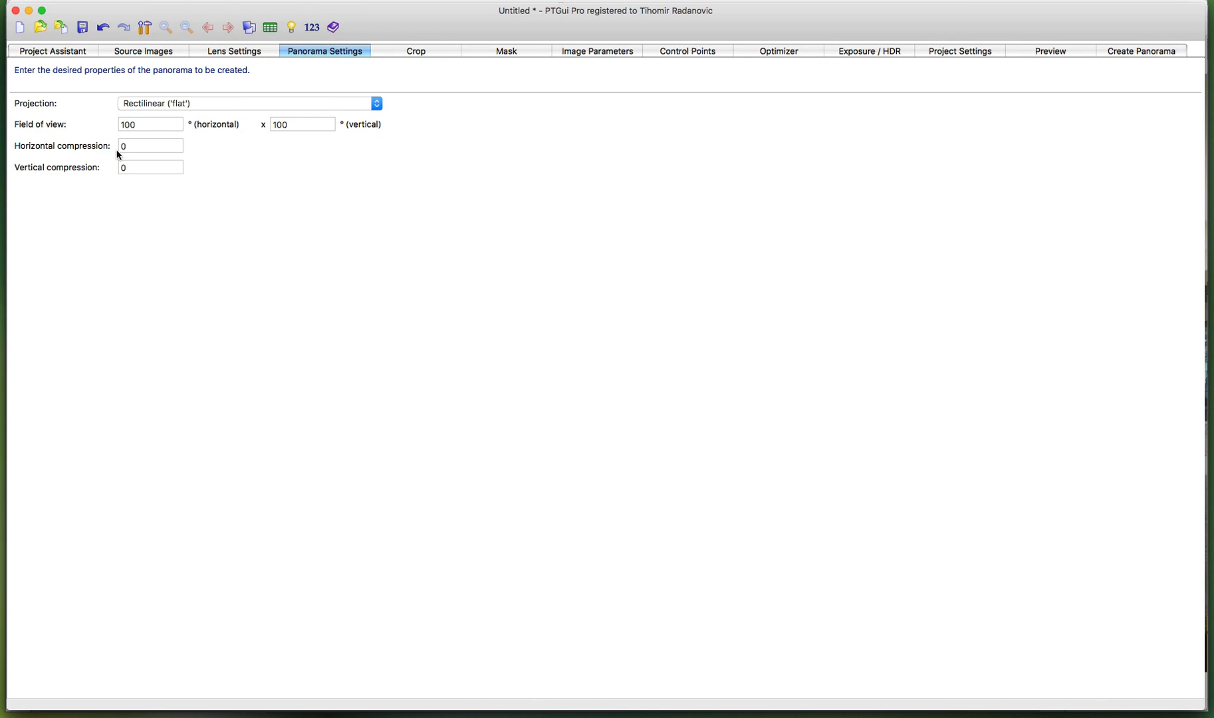
pyautogui.click(241, 106)
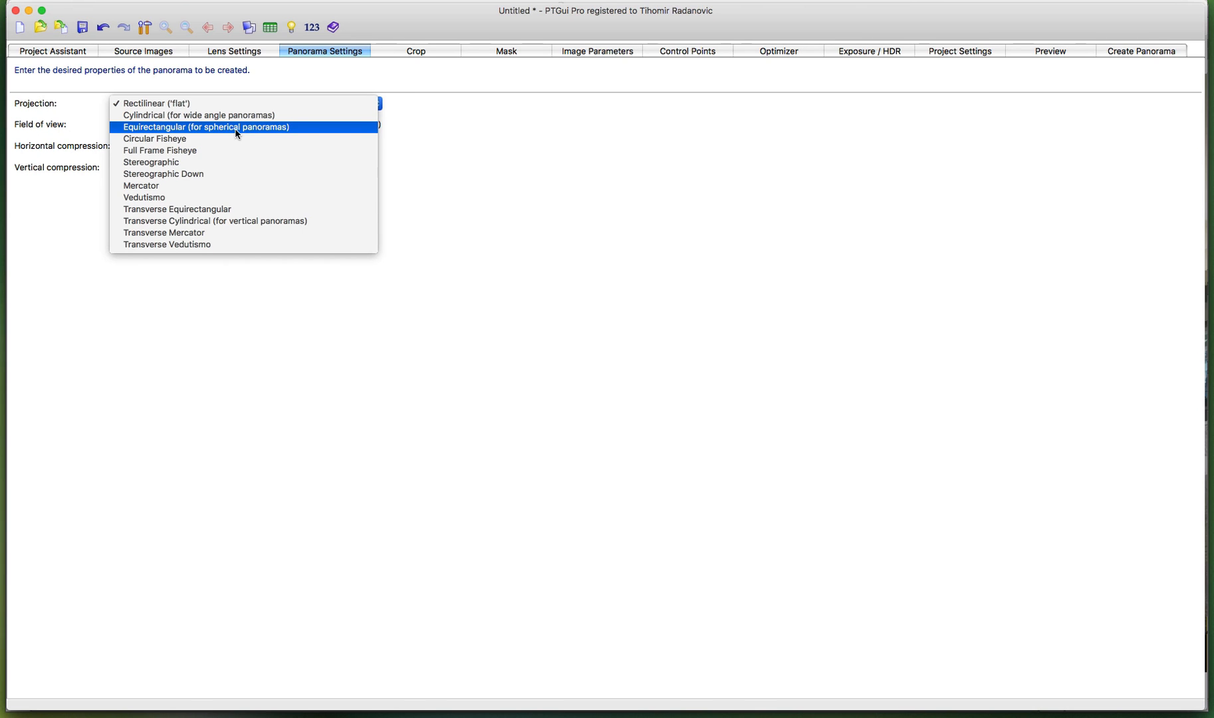
pyautogui.click(233, 130)
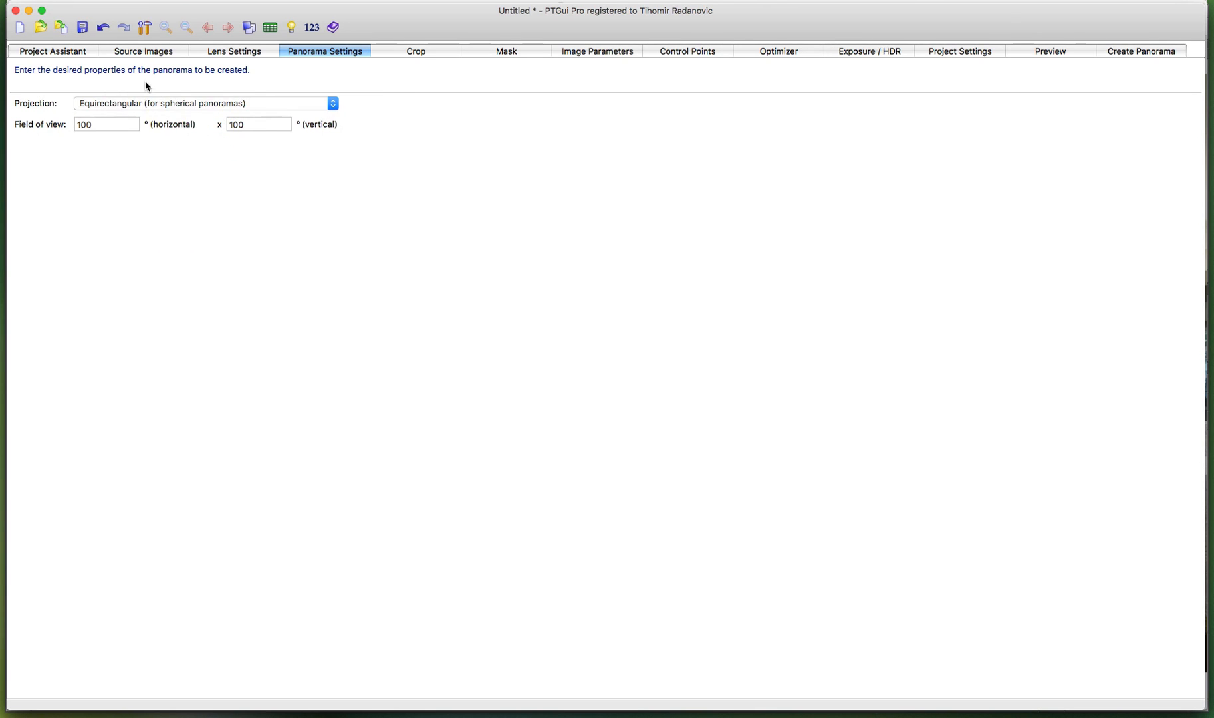
# Step: Set the panorama's field of view to 360° horizontal and 180° vertical
pyautogui.moveTo(102, 122); pyautogui.dragTo(38, 123)
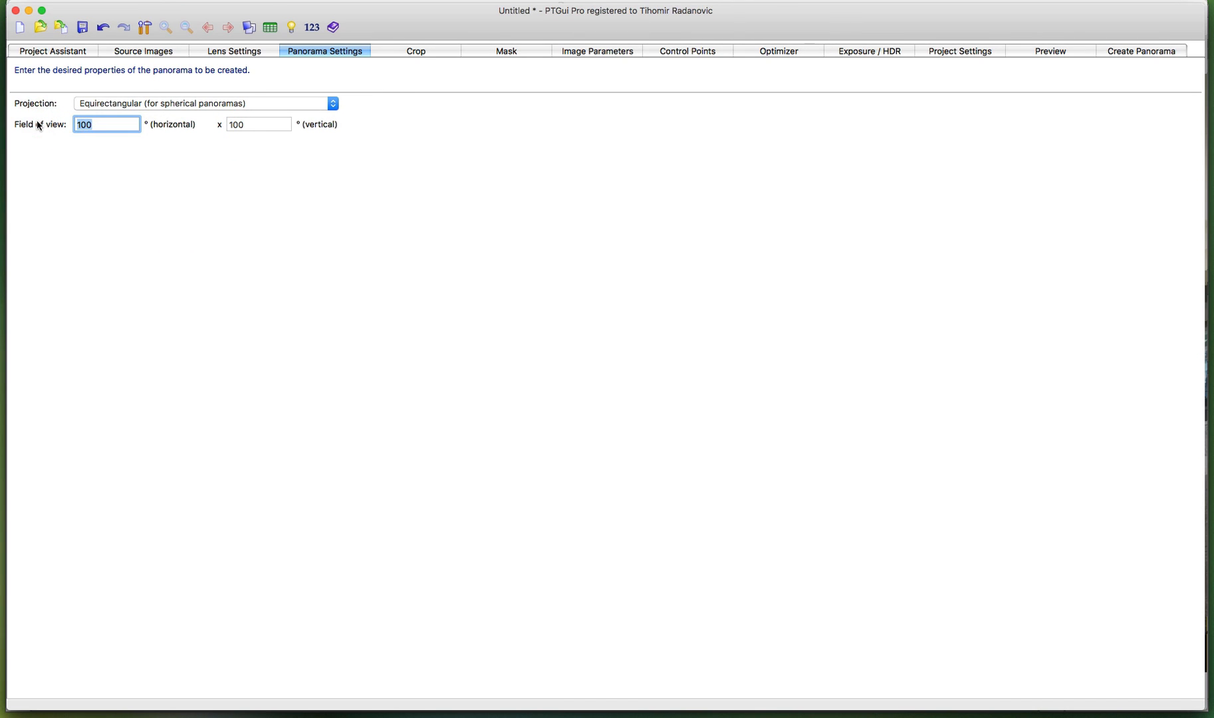
pyautogui.write('3')
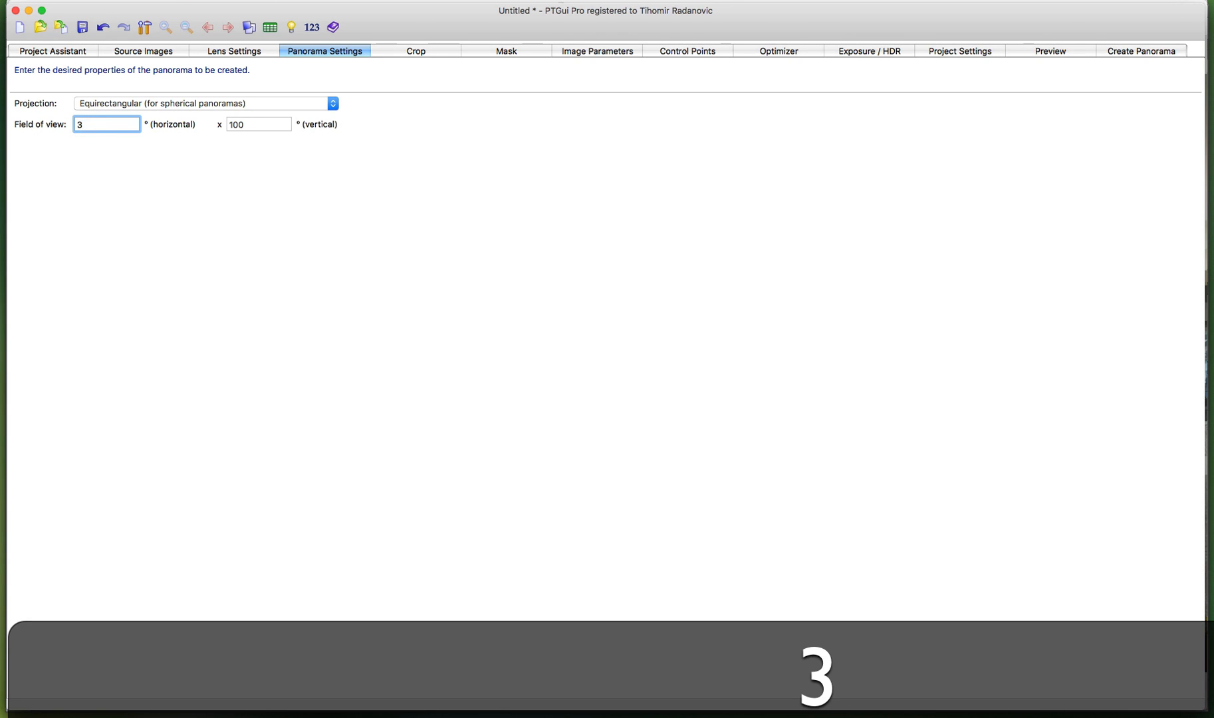
pyautogui.write('60')
pyautogui.press('Tab')
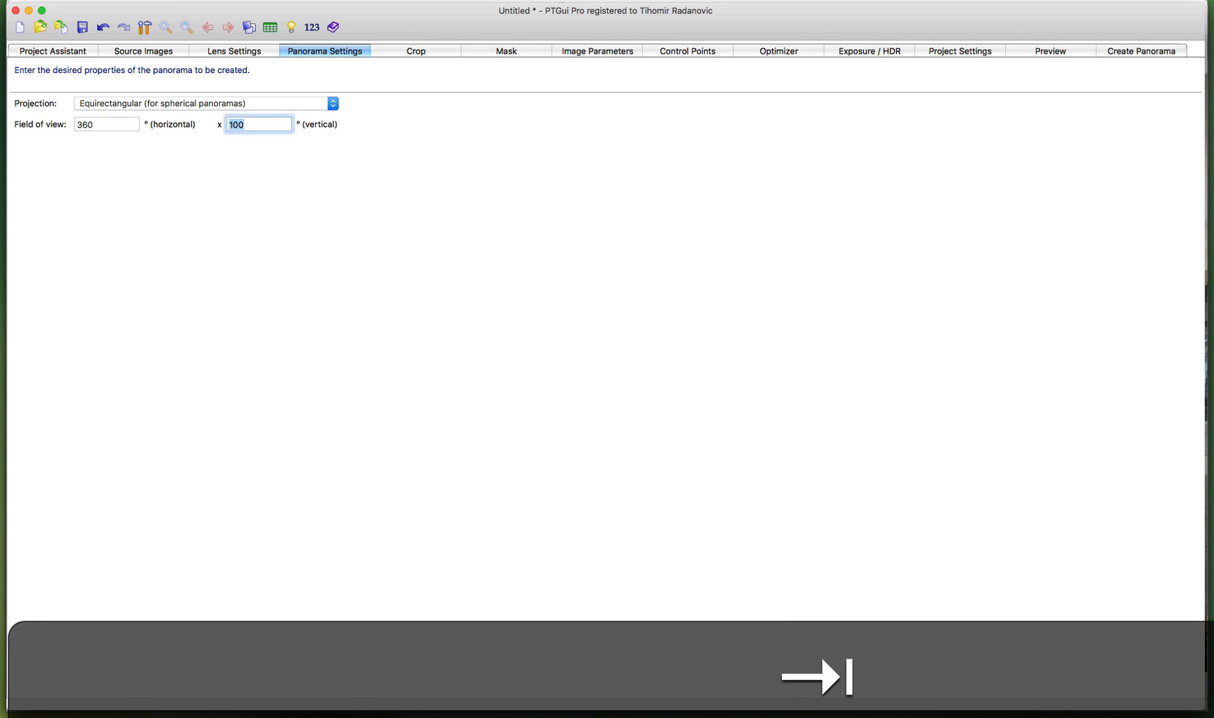
pyautogui.write('180')
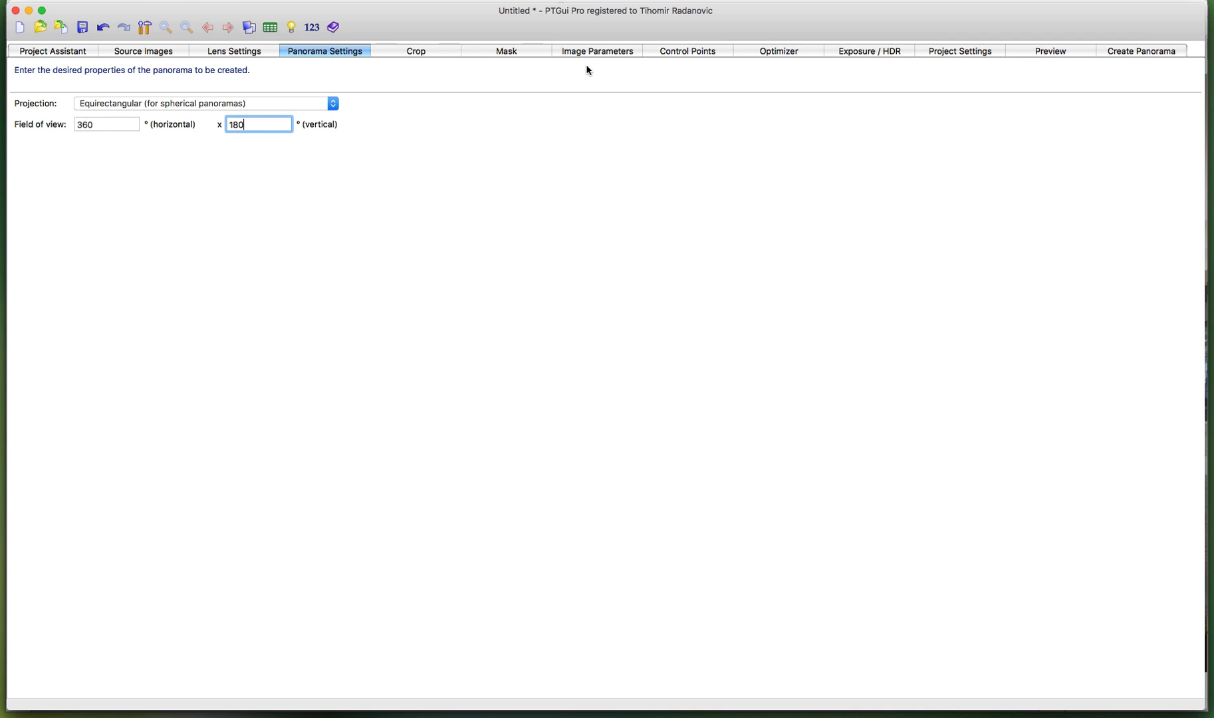
# Step: Set the pitch of image 0 to 90 in the image parameters
pyautogui.click(596, 53)
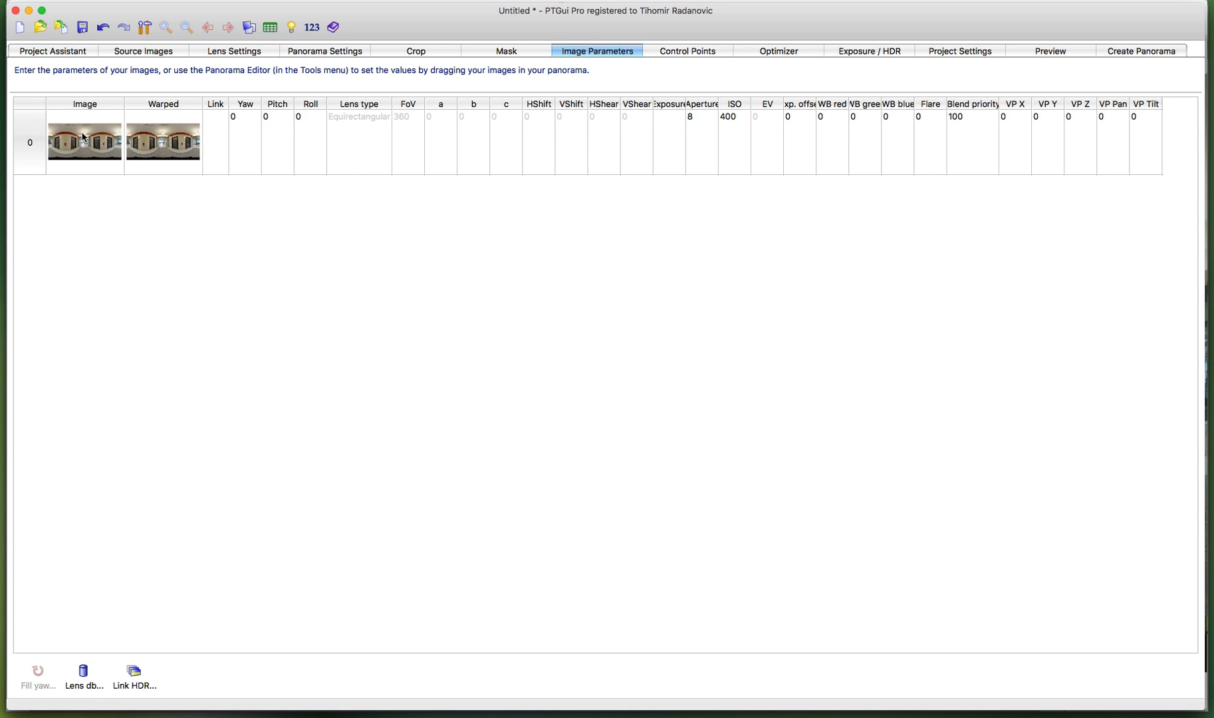
pyautogui.click(275, 122)
pyautogui.click(275, 118)
pyautogui.write('90')
pyautogui.press('Tab')
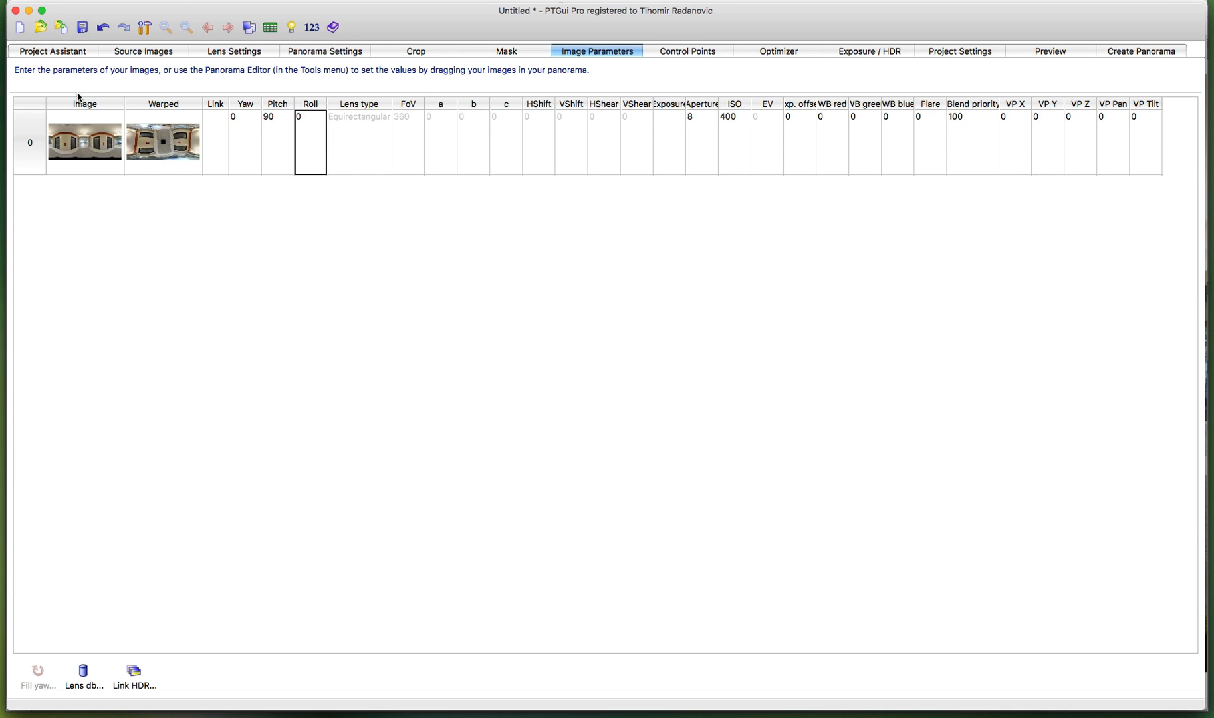
# Step: Generate a low-resolution preview of the pitched panorama and compare it with the original Altus-Bemiston86.jpg
pyautogui.click(1056, 53)
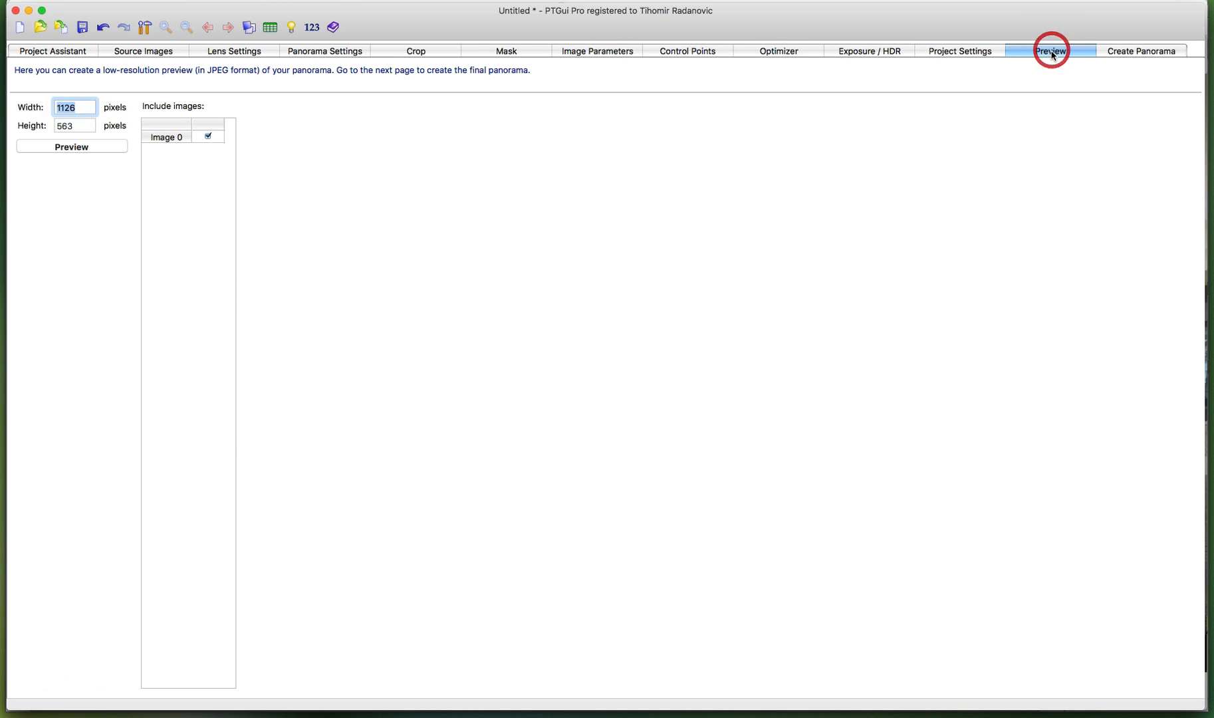
pyautogui.click(97, 149)
pyautogui.click(137, 160)
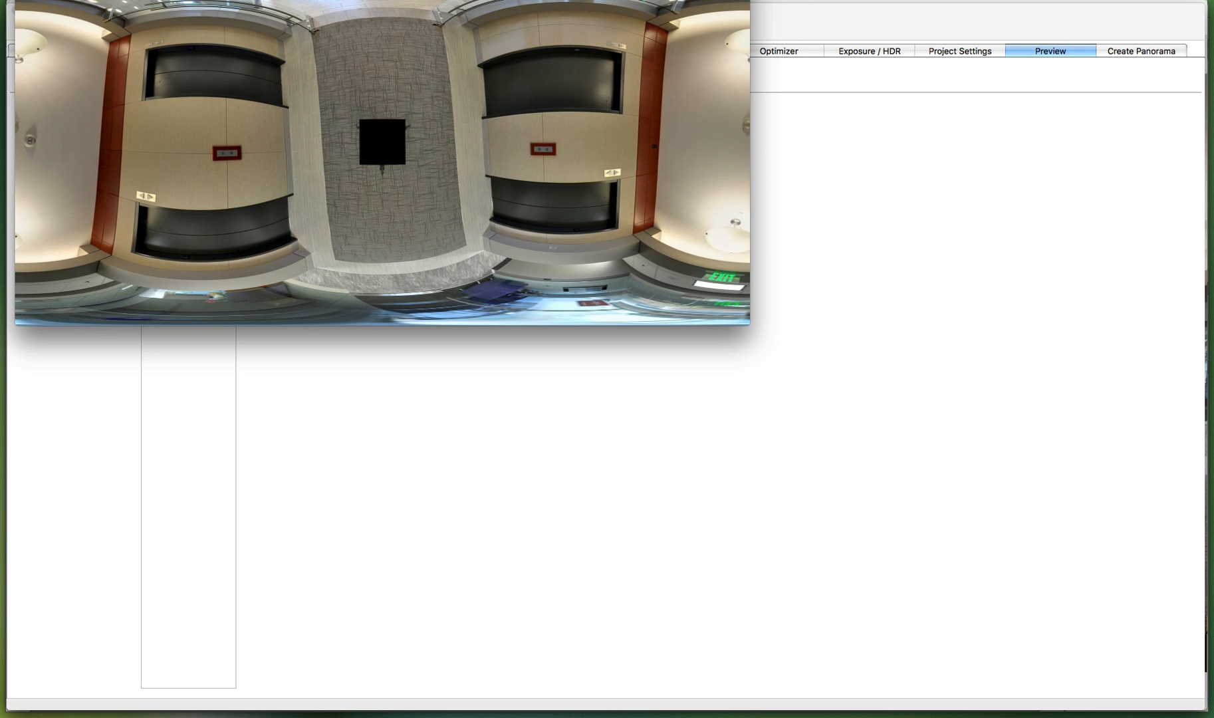
pyautogui.moveTo(421, 1); pyautogui.dragTo(650, 203)
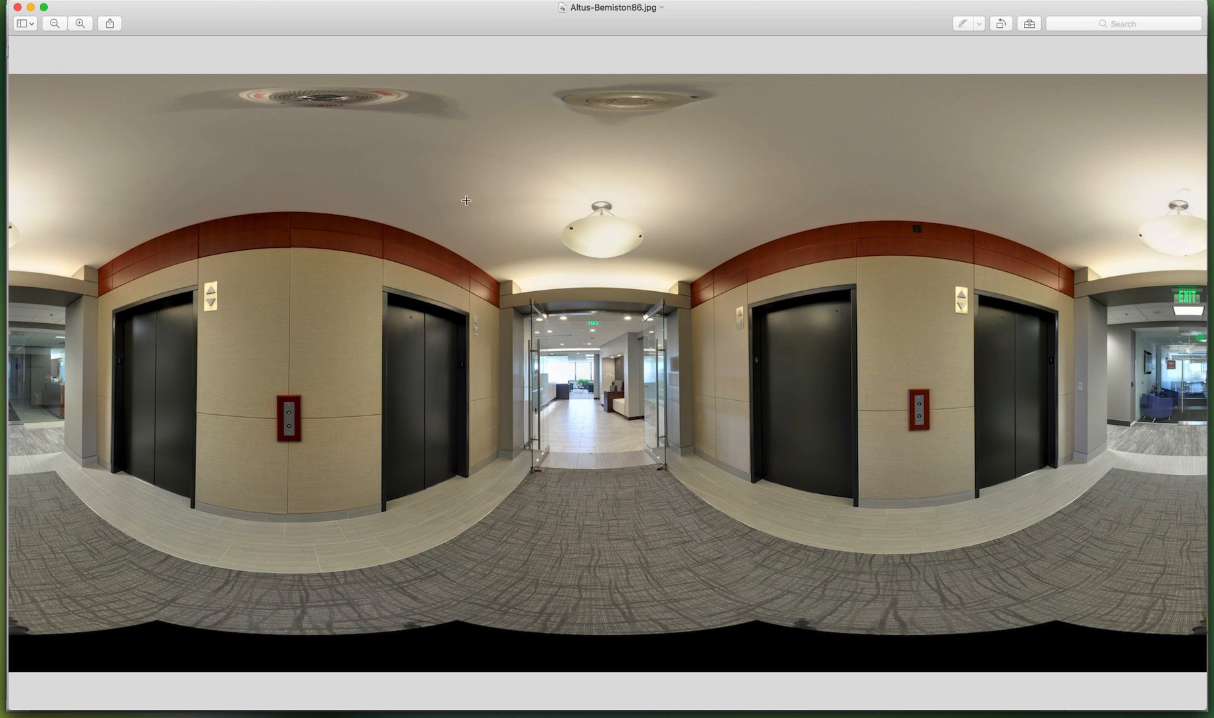
pyautogui.press('super+Tab')
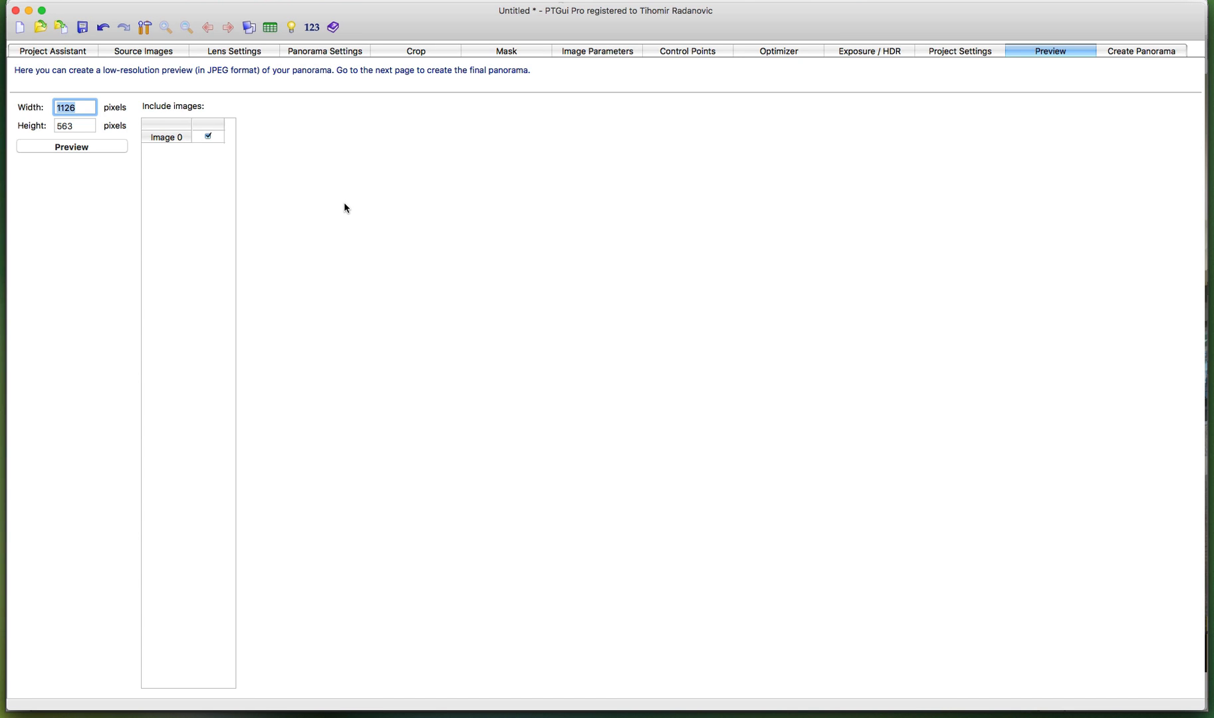
# Step: Set the output width to 8000 pixels with linked height and create the blended JPEG panorama
pyautogui.click(1171, 58)
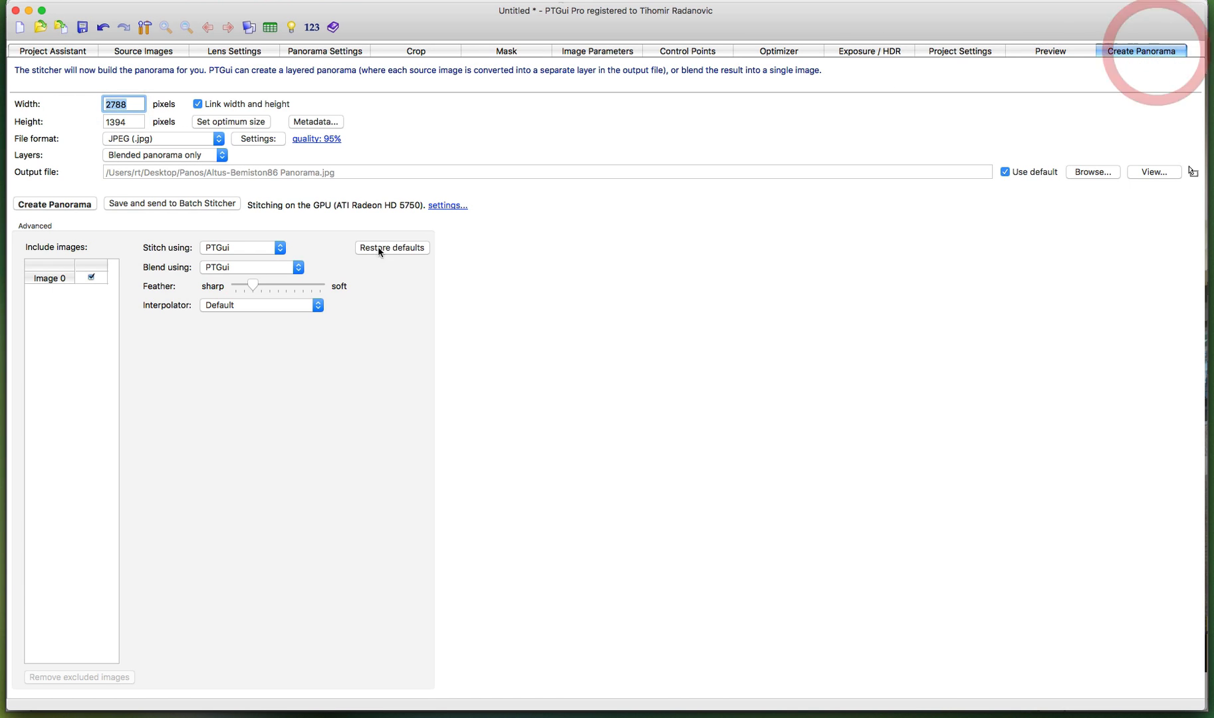
pyautogui.moveTo(128, 103); pyautogui.dragTo(85, 98)
pyautogui.write('8000')
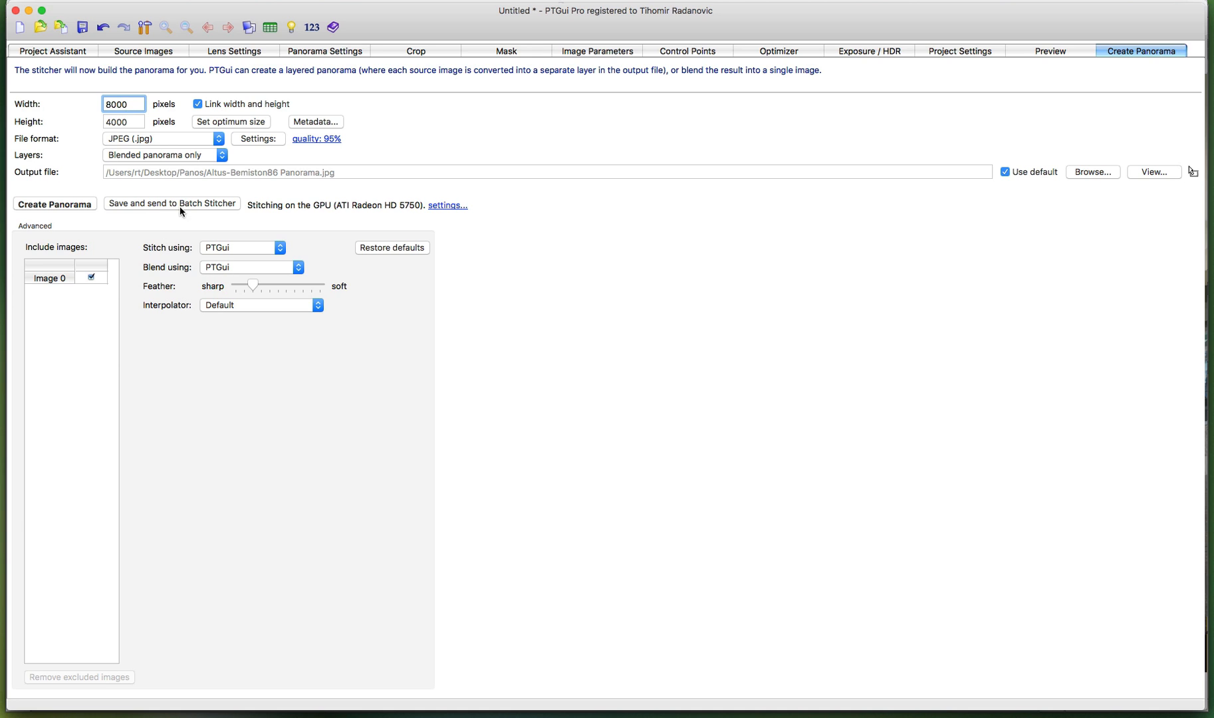
pyautogui.click(67, 206)
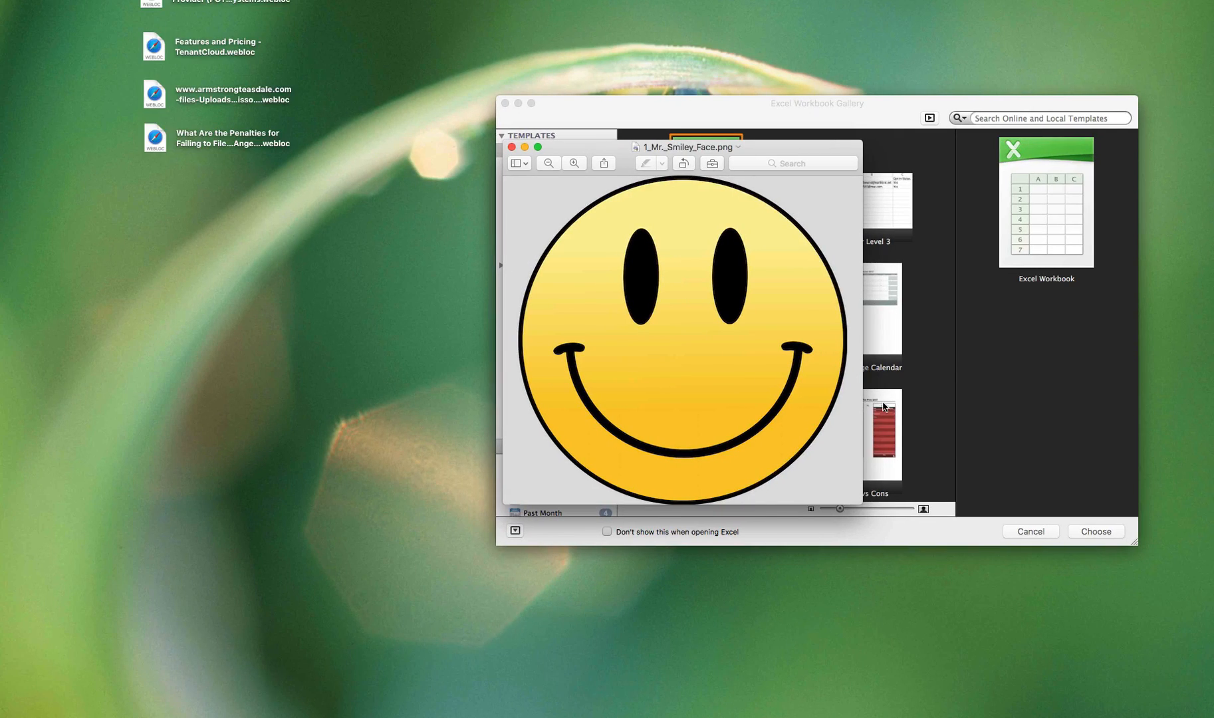
# Step: Copy the whole smiley face image and paste it into Altus-Bemiston86 Panorama.jpg in Adobe Photoshop CS6
pyautogui.press('super')
pyautogui.press('super+a')
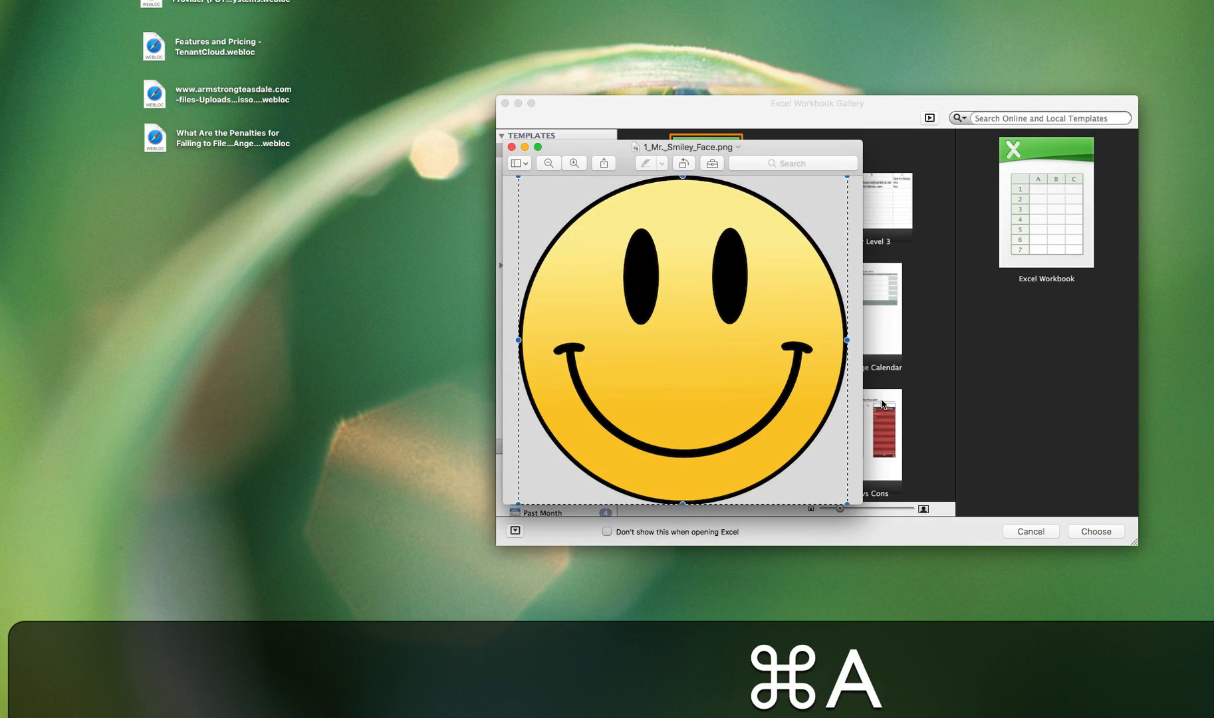
pyautogui.press('super+Tab')
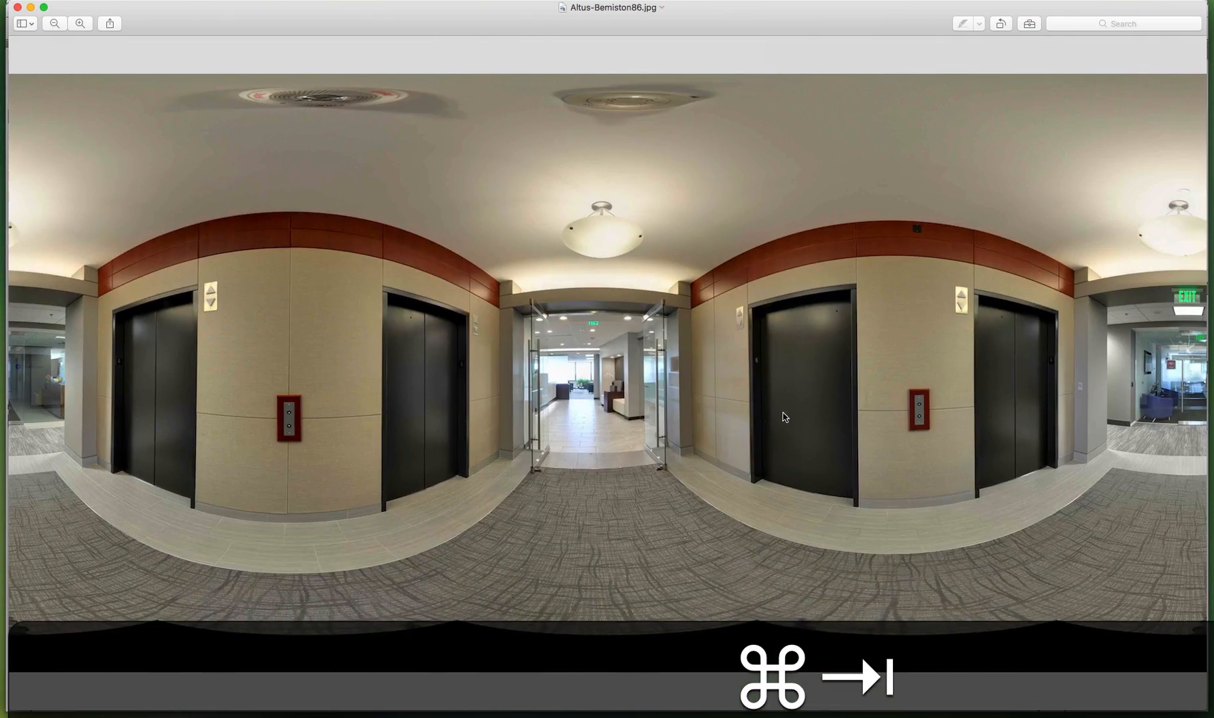
pyautogui.press('super+v')
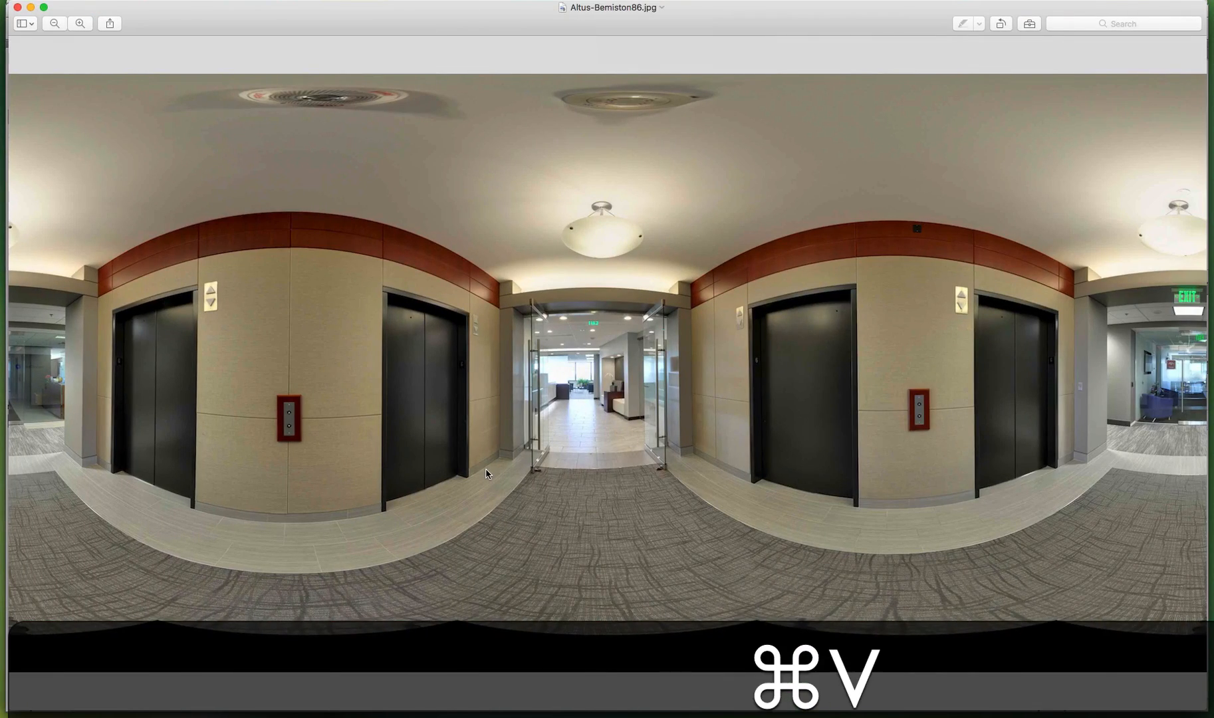
pyautogui.press('super+Tab')
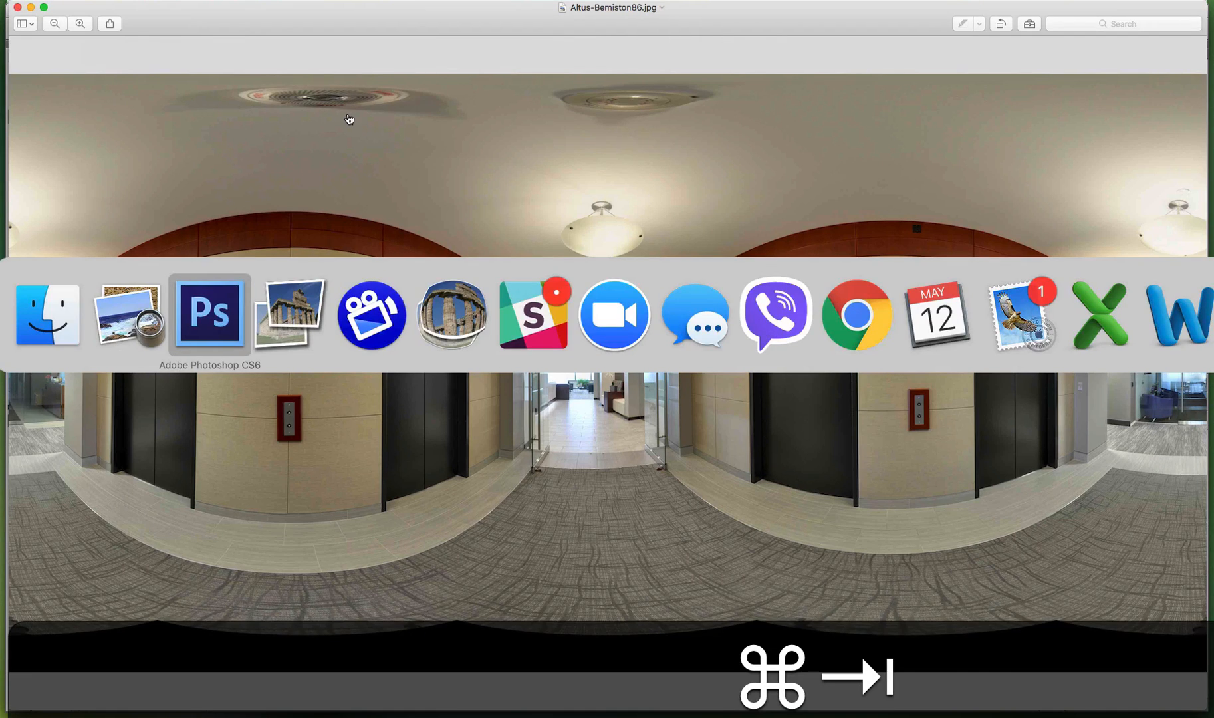
pyautogui.press('super+v')
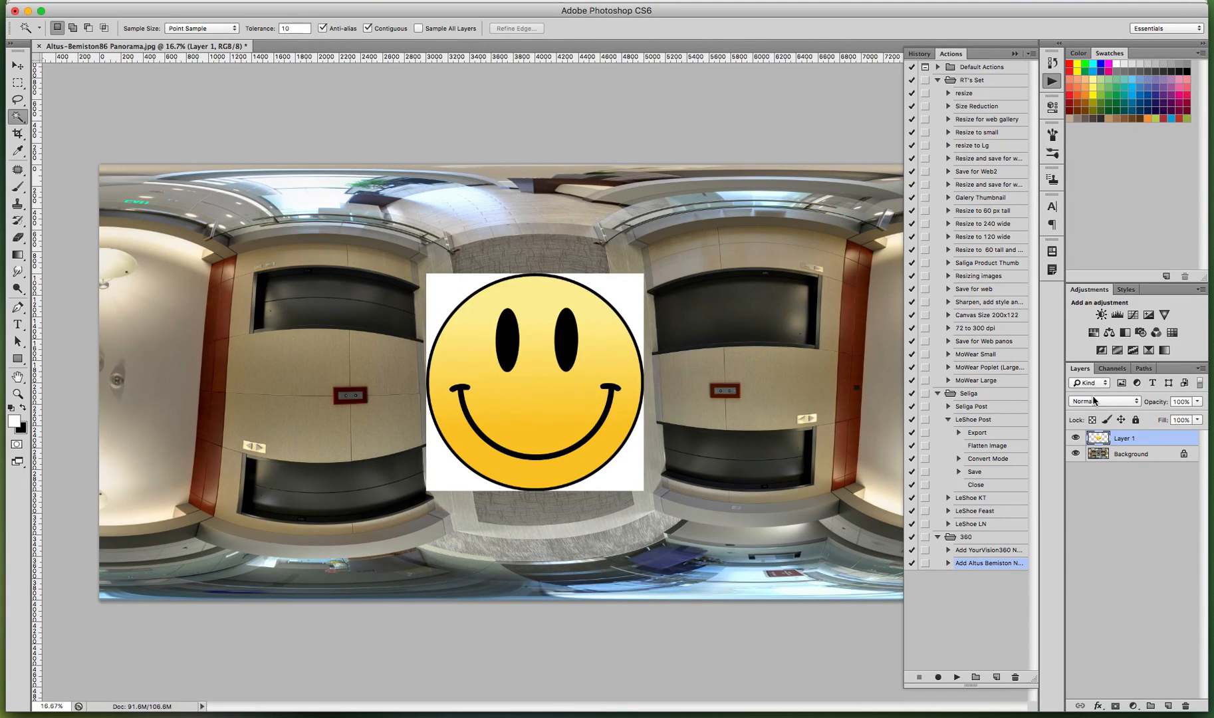
# Step: Select the four white corners around the smiley face with the Magic Wand, delete them and clear the selection
pyautogui.click(618, 291)
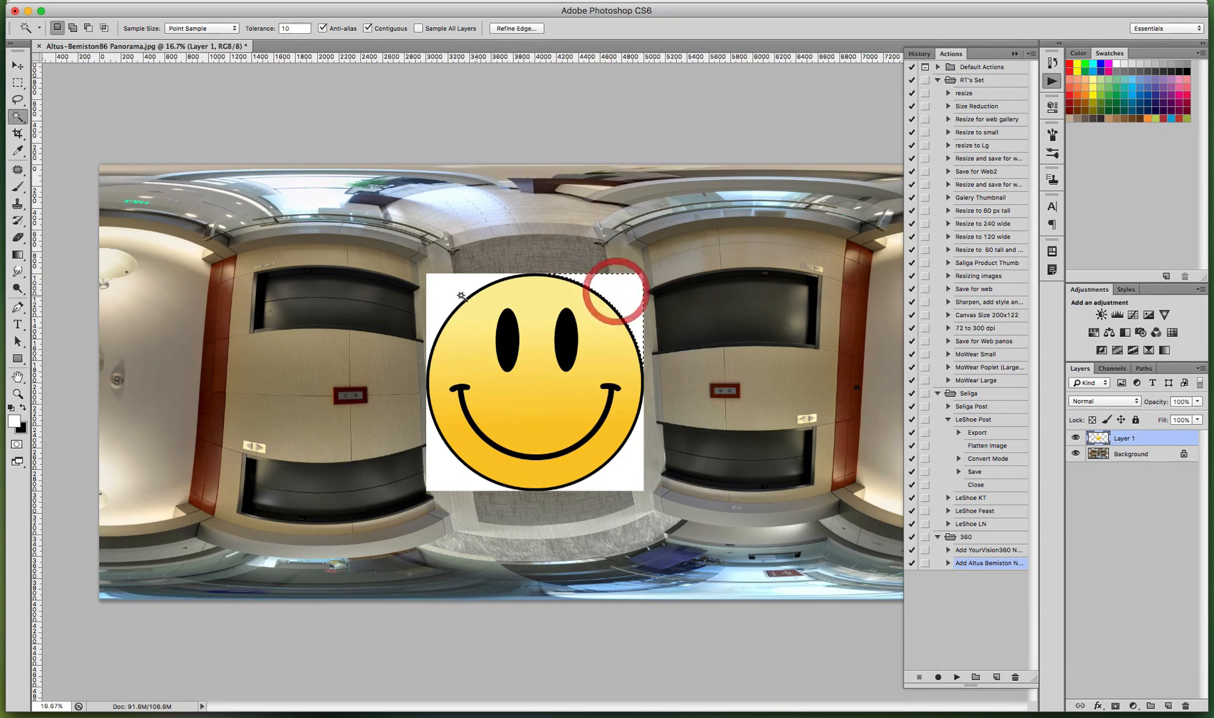
pyautogui.press('shift')
pyautogui.click(430, 294)
pyautogui.click(443, 472)
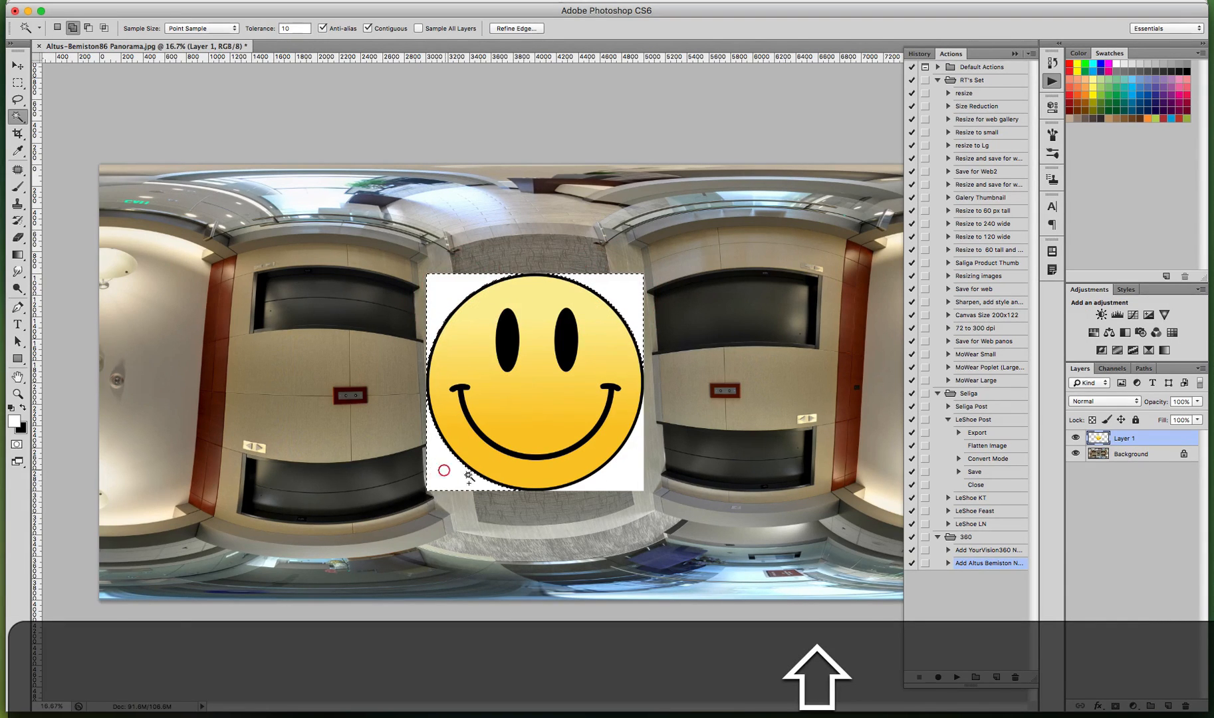
pyautogui.click(622, 481)
pyautogui.press('BackSpace')
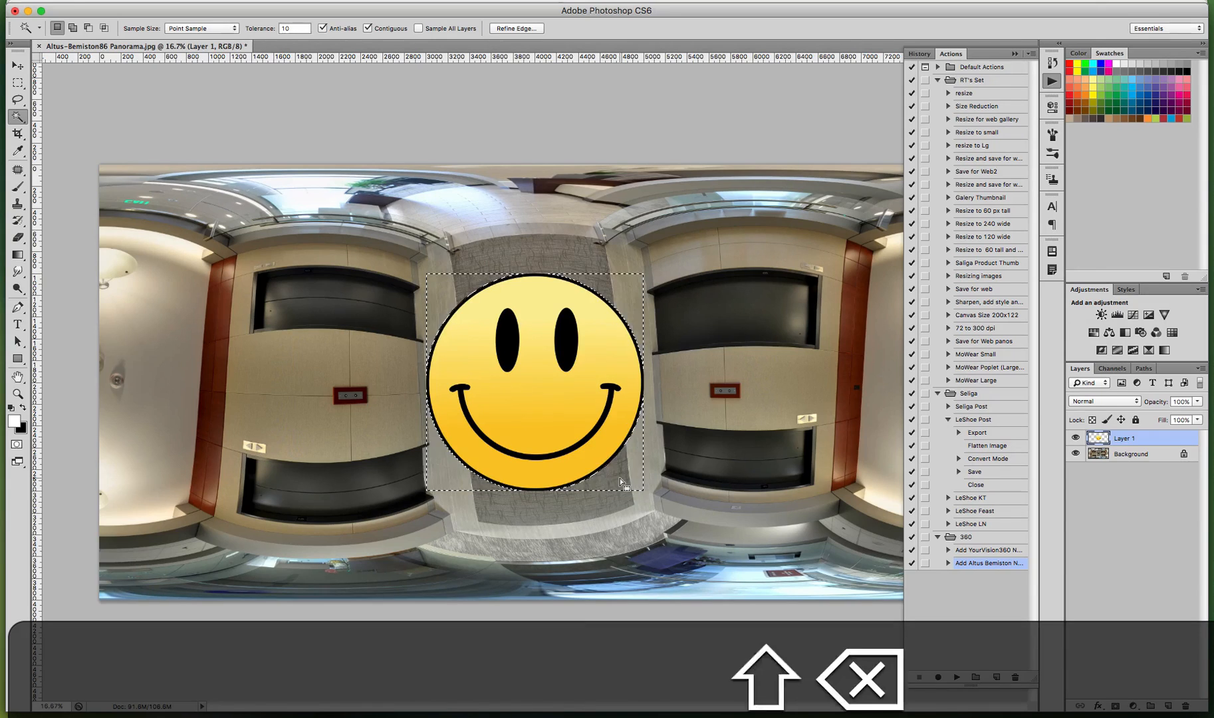
pyautogui.press('super+d')
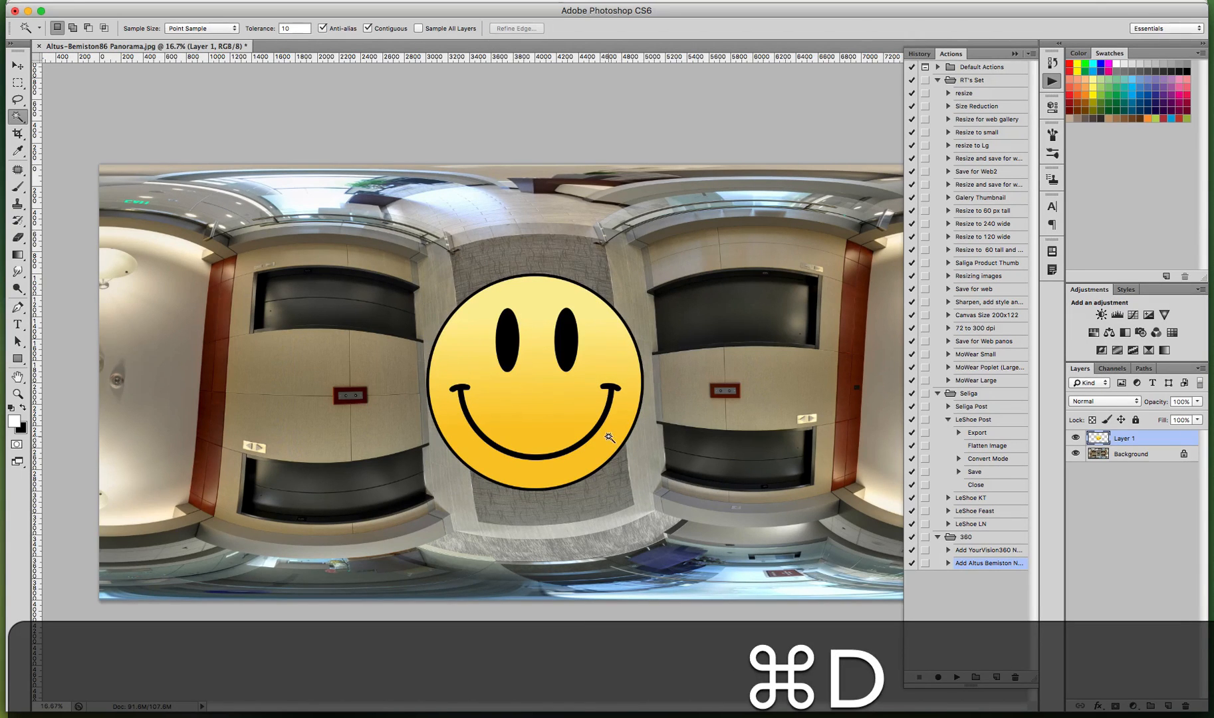
# Step: Scale the smiley face layer proportionally about its centre to about 37% of its size
pyautogui.press('super+t')
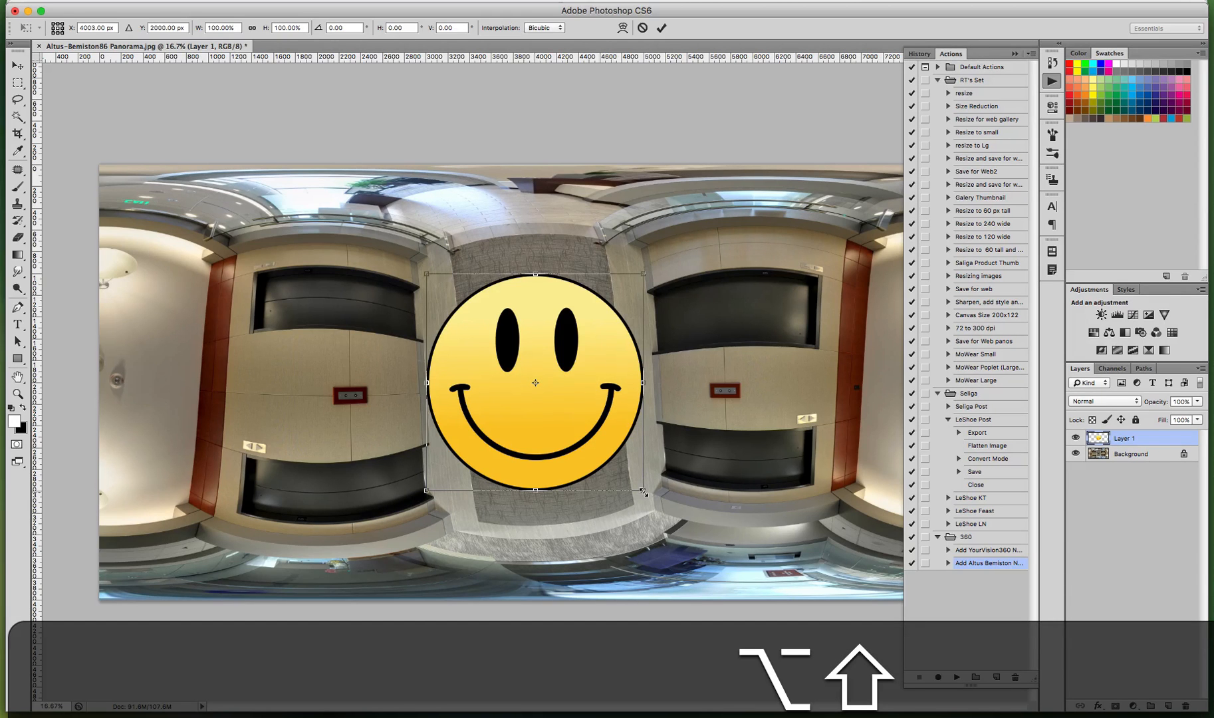
pyautogui.moveTo(643, 491); pyautogui.dragTo(562, 420)
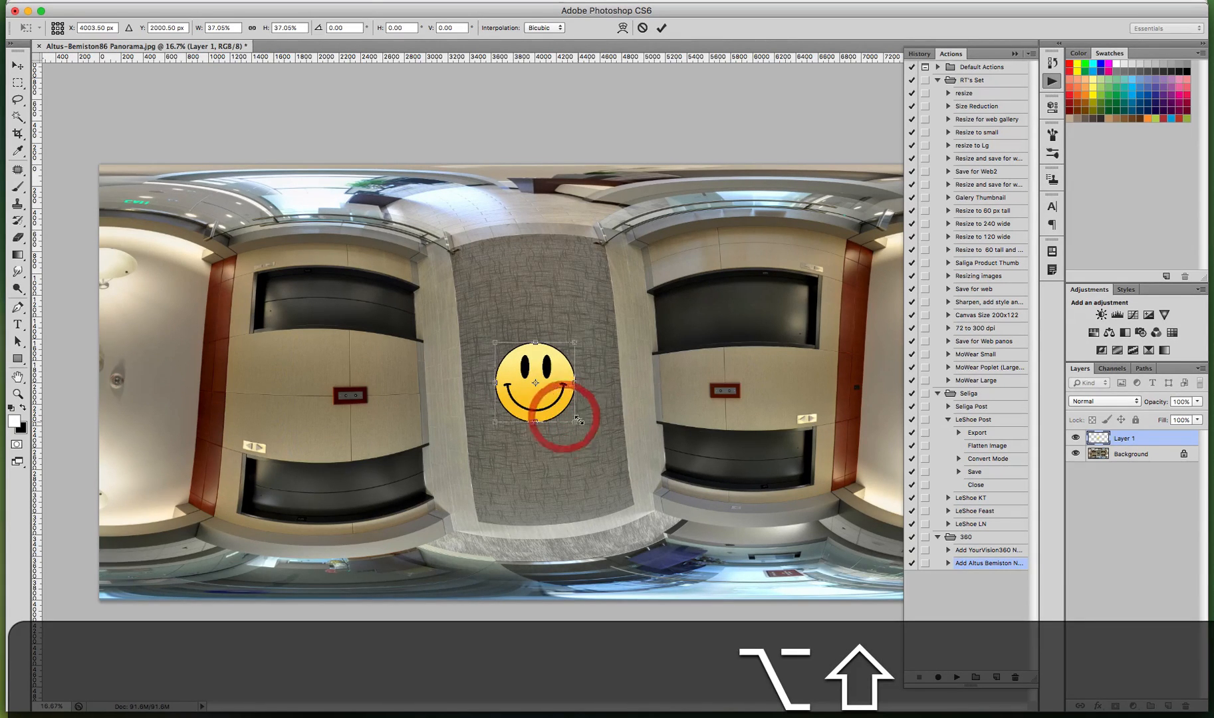
pyautogui.press('Return')
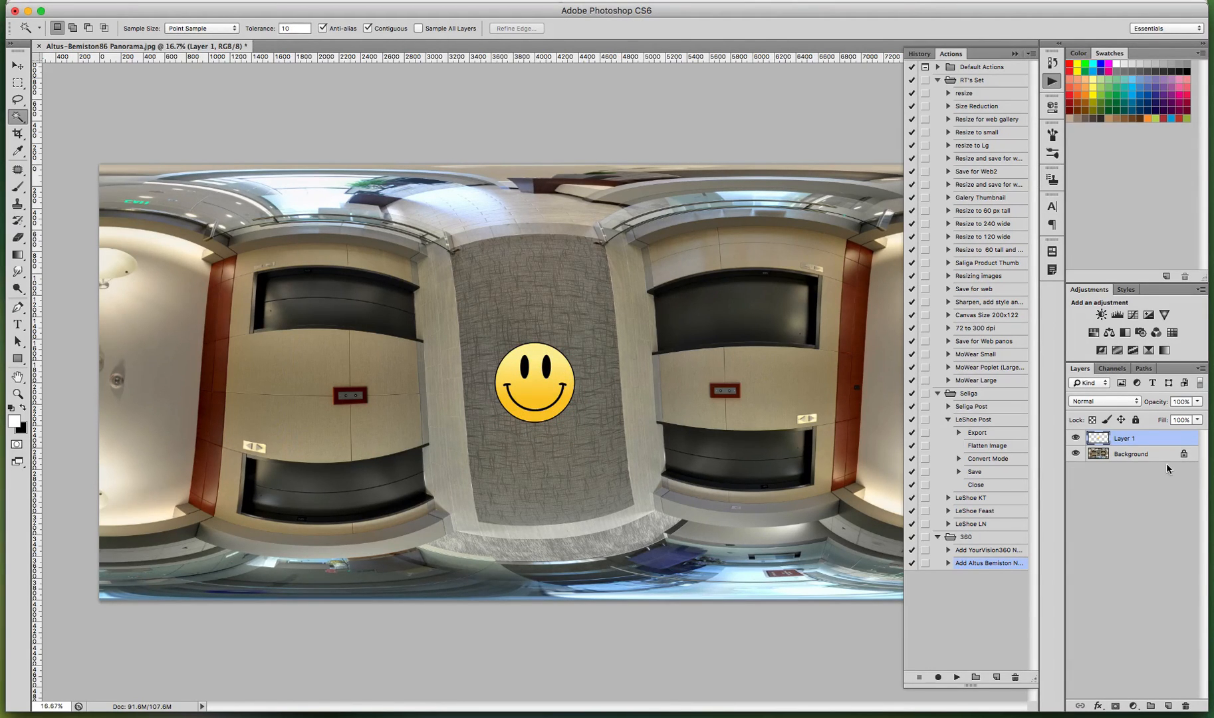
# Step: Delete the Background layer and export the smiley on transparency as 1_smiley-pano.png, using PNG-24 at 8000 × 4000 px
pyautogui.moveTo(1160, 457); pyautogui.dragTo(1190, 703)
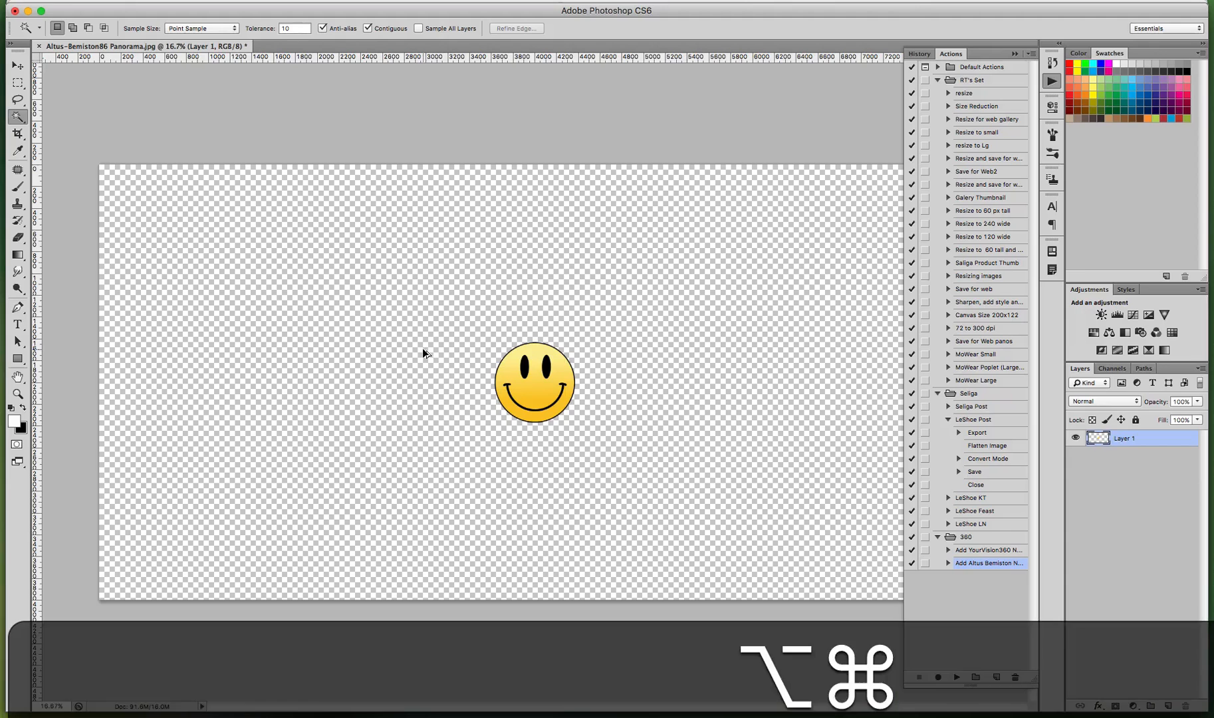
pyautogui.press('alt+shift+super+s')
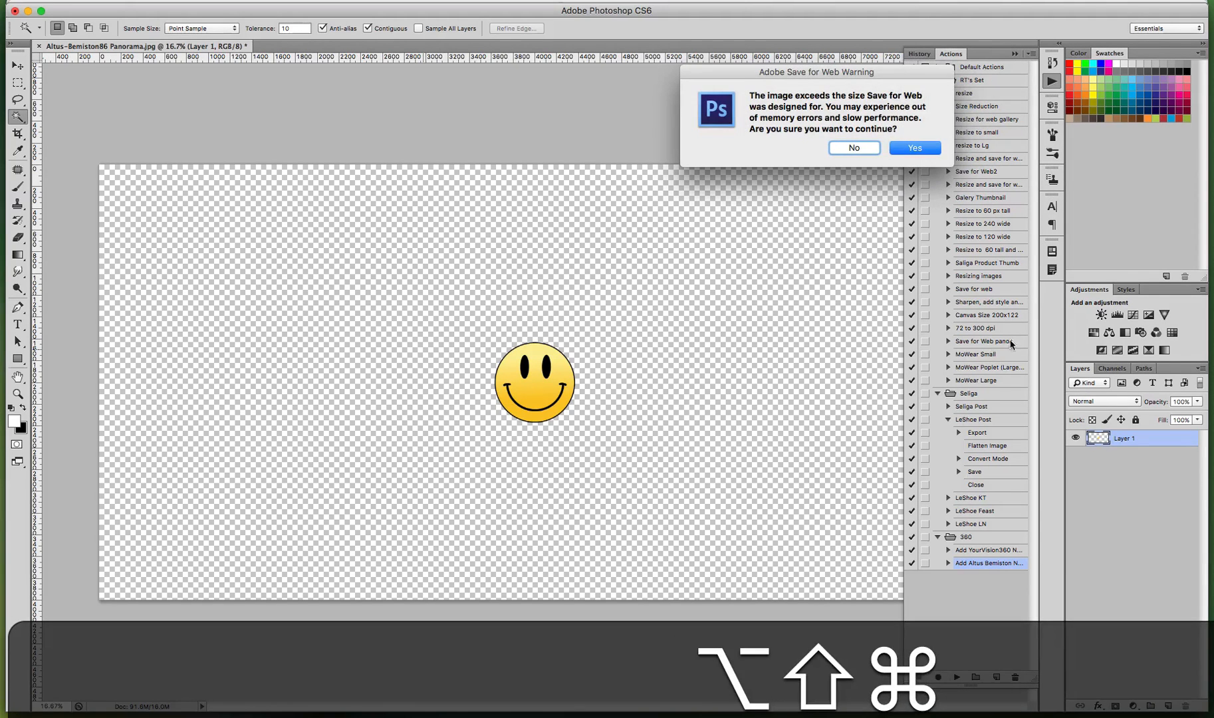
pyautogui.click(918, 149)
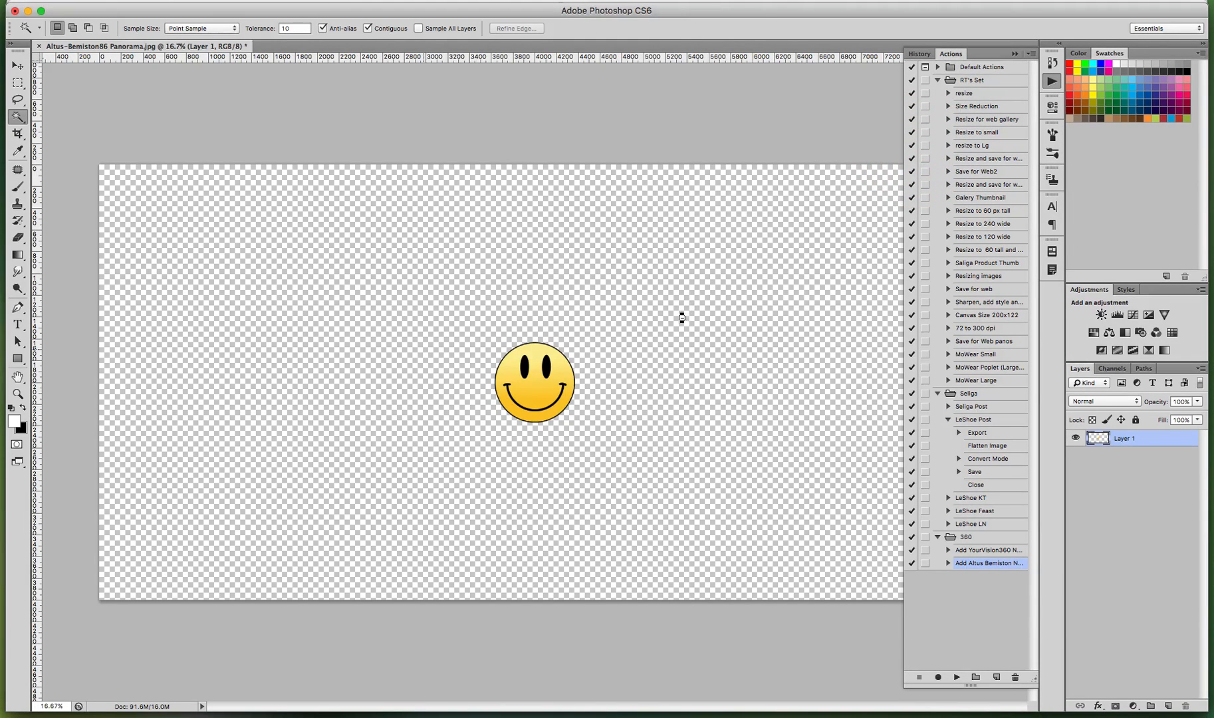
pyautogui.moveTo(819, 166); pyautogui.dragTo(524, 127)
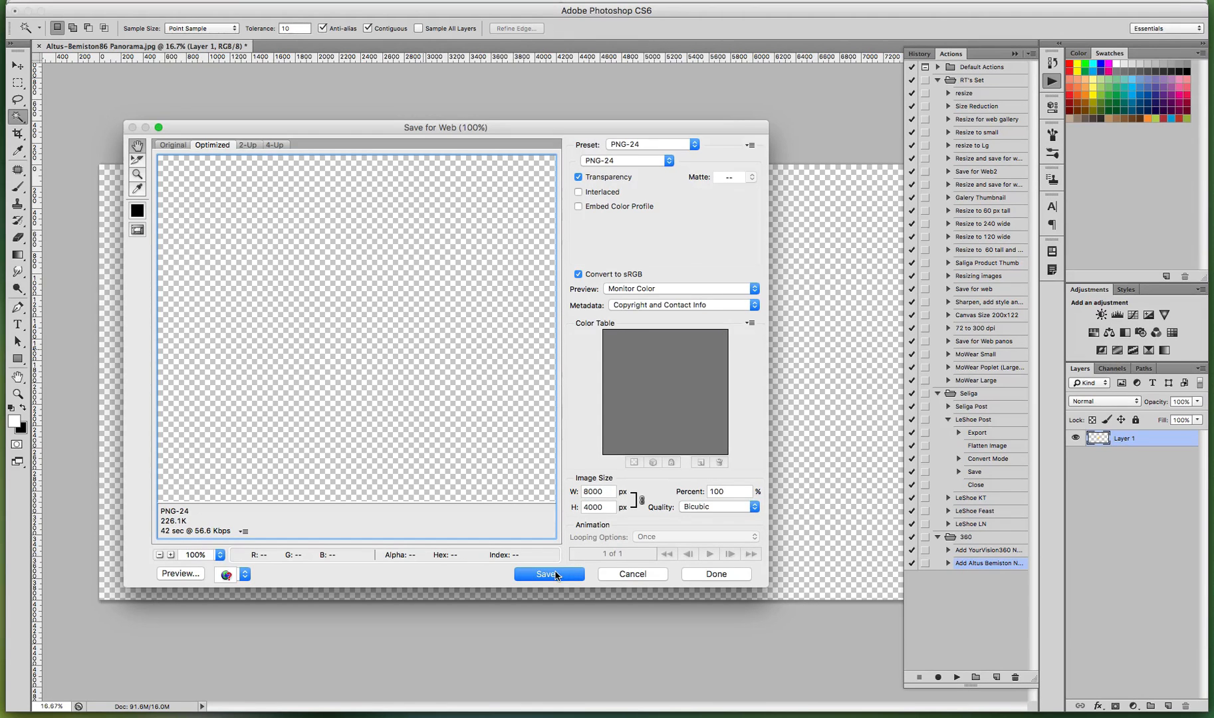
# Step: Switch to PTGui and remove Altus-Bemiston86.jpg from the project's source images
pyautogui.press('super+Tab')
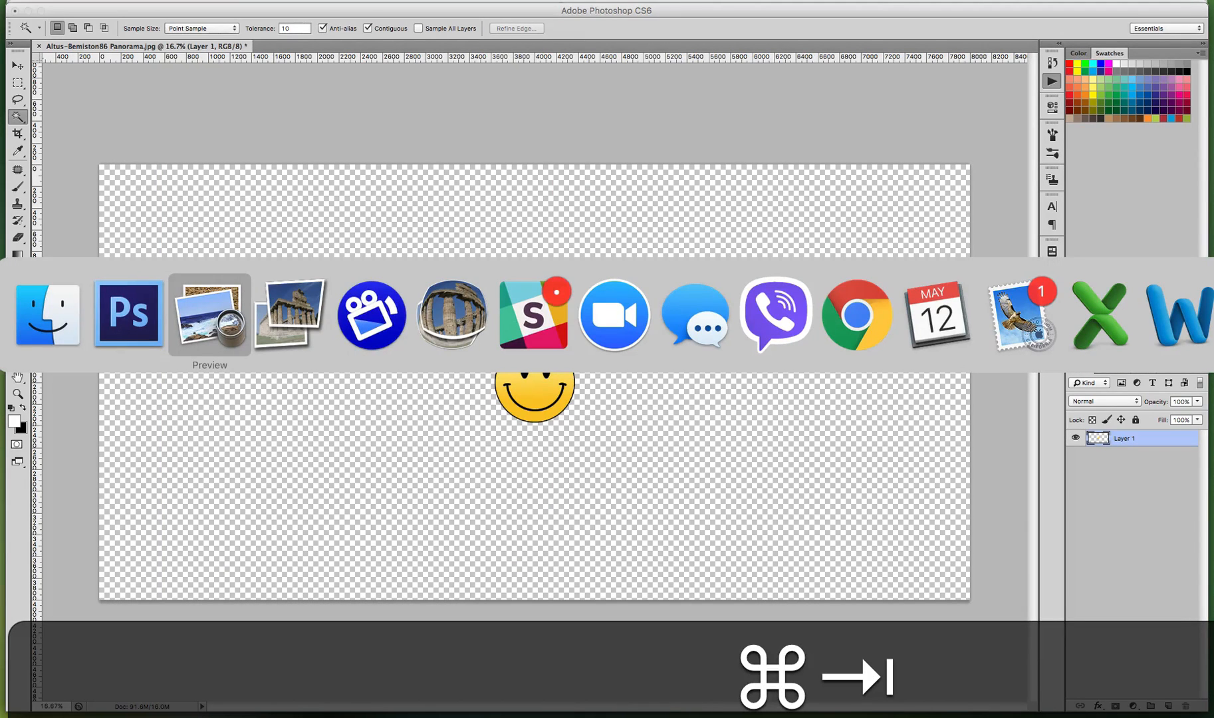
pyautogui.press('super+Tab')
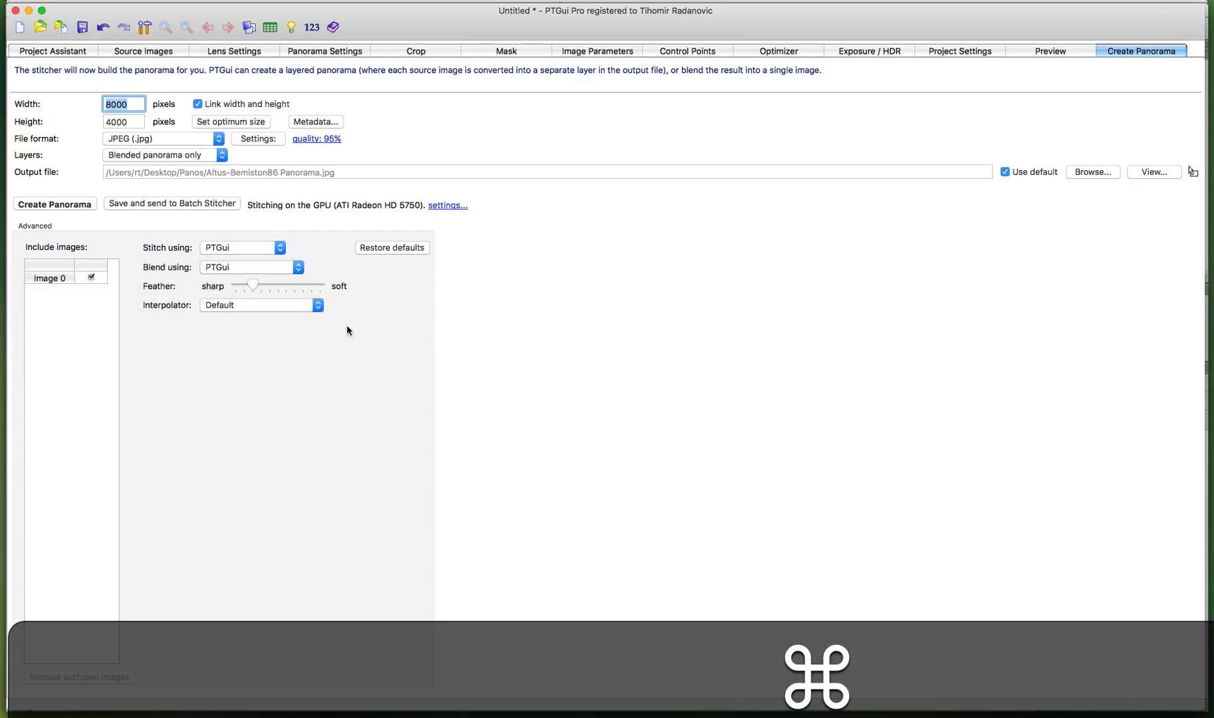
pyautogui.click(67, 52)
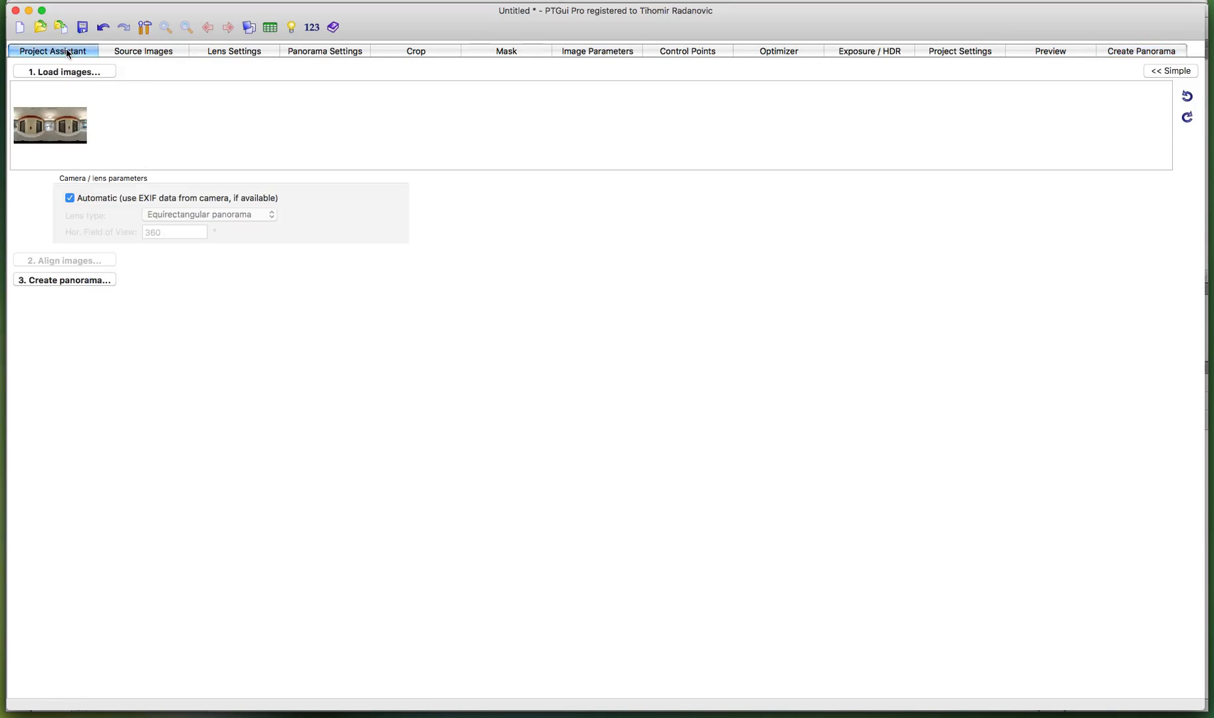
pyautogui.click(136, 51)
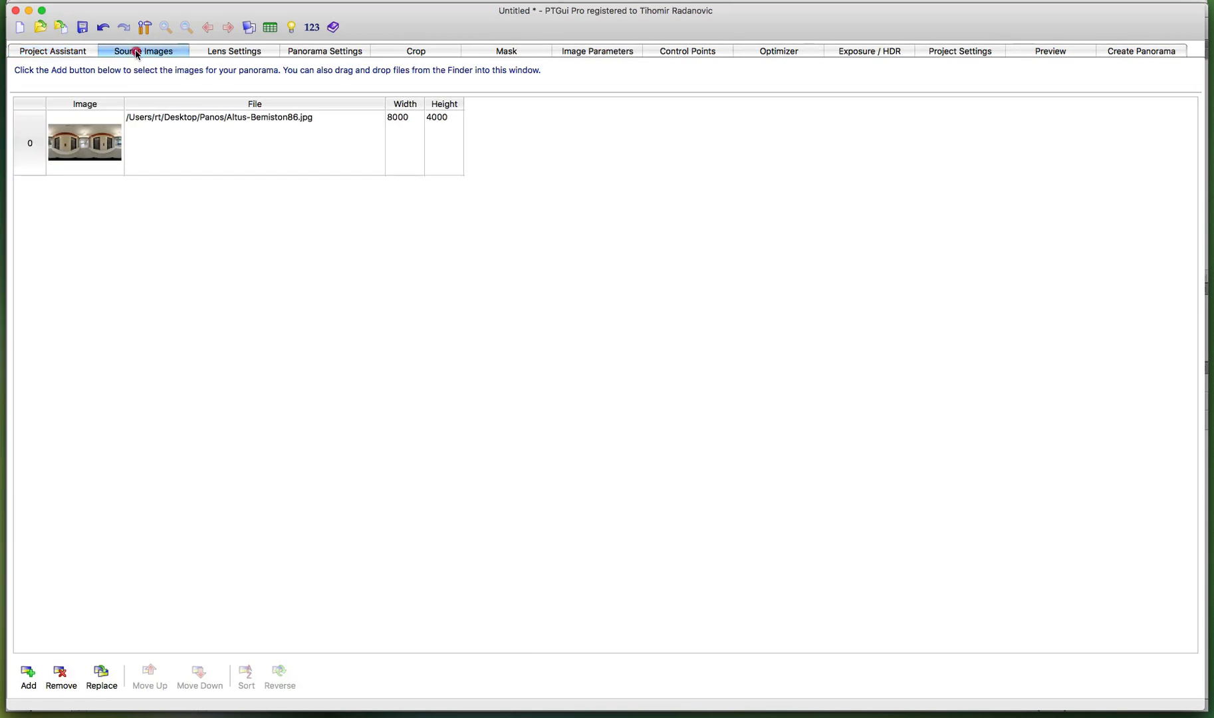
pyautogui.click(79, 143)
pyautogui.press('BackSpace')
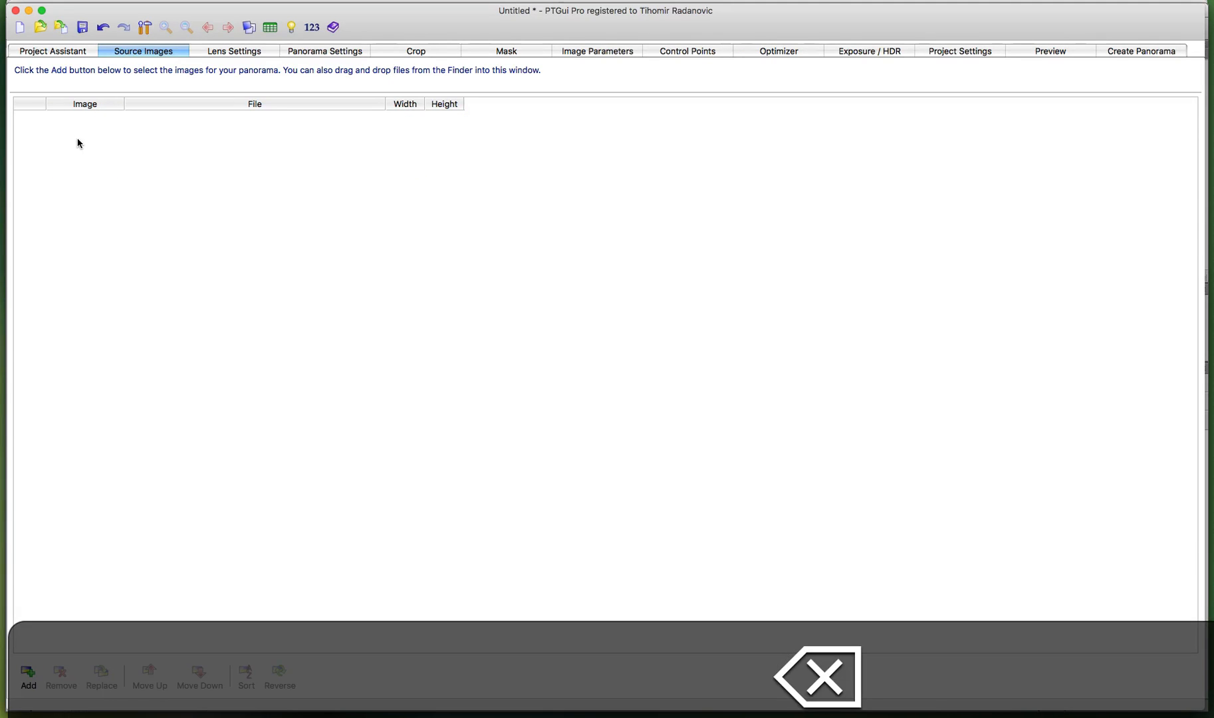
# Step: Load 1_smiley-pano.png from the Desktop into the PTGui project
pyautogui.click(60, 51)
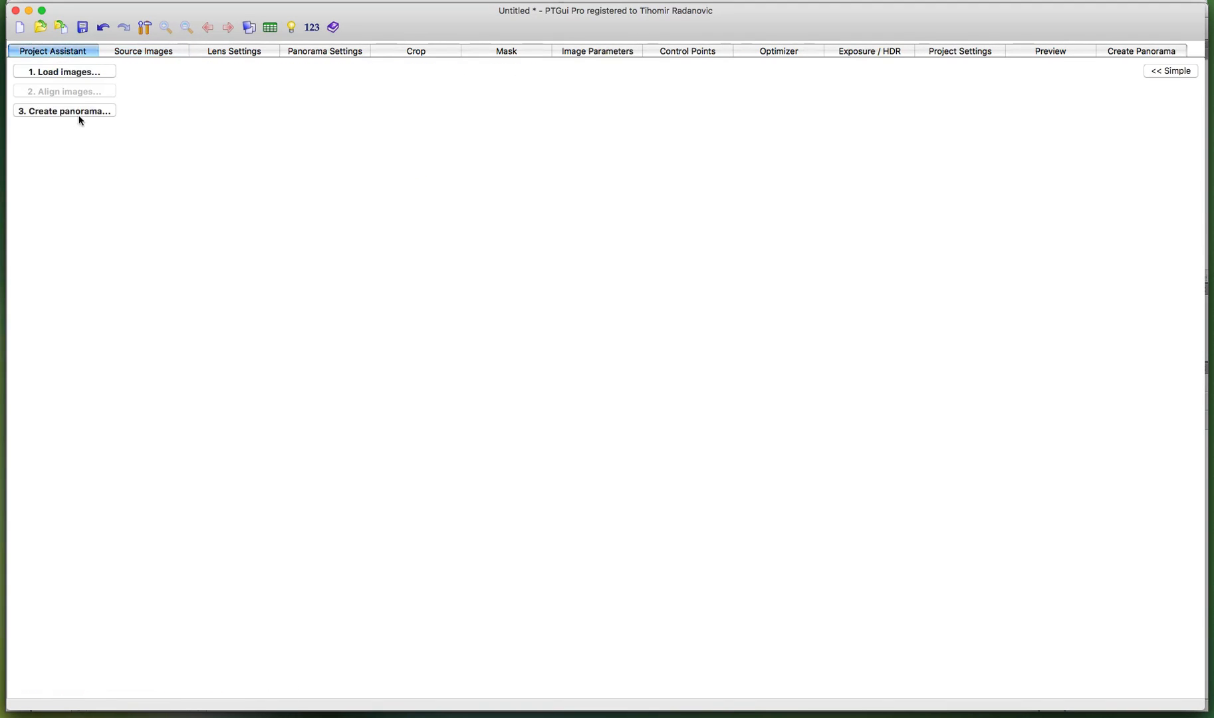
pyautogui.click(91, 71)
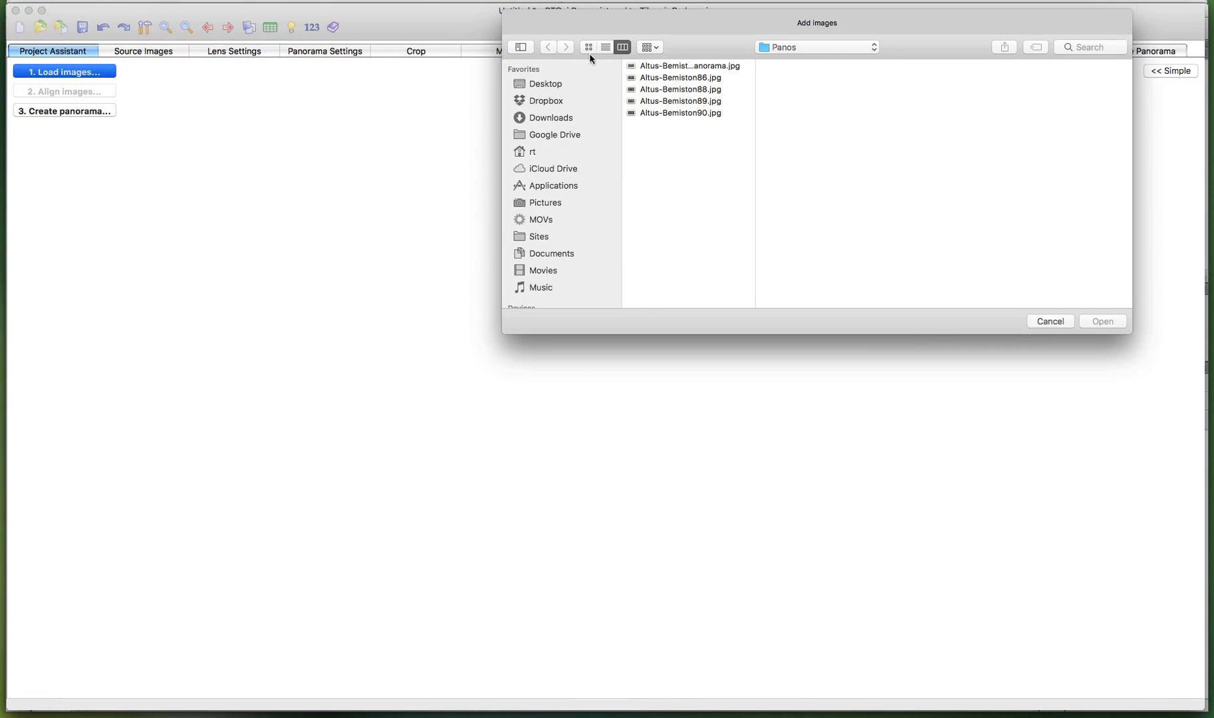
pyautogui.click(548, 85)
pyautogui.click(1103, 321)
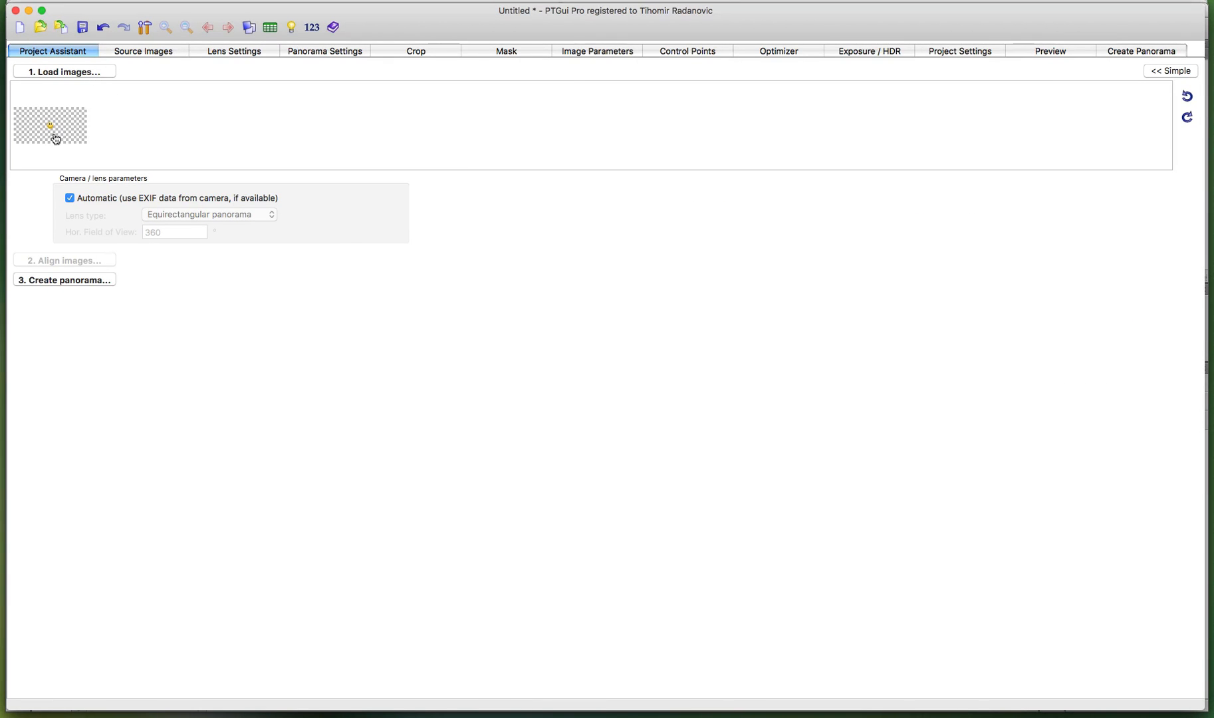
# Step: Set the smiley image's pitch to -90 and create the blended 8000 × 4000 JPEG panorama
pyautogui.click(155, 53)
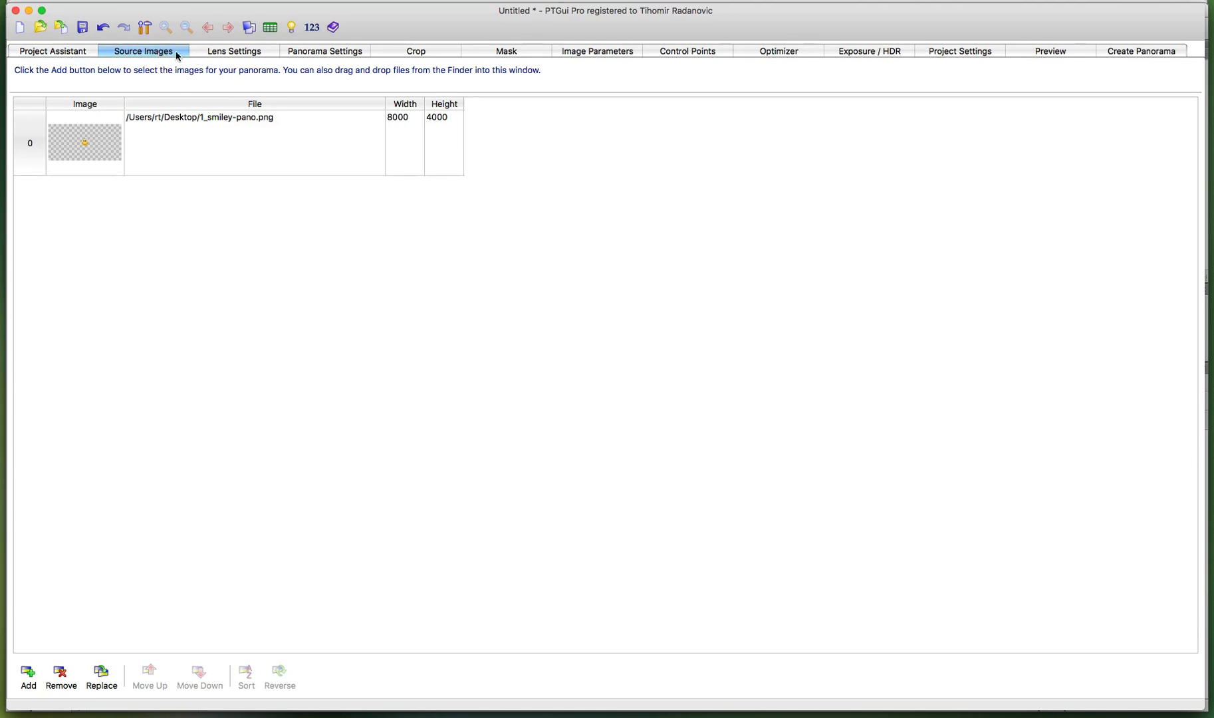
pyautogui.click(256, 58)
pyautogui.click(581, 53)
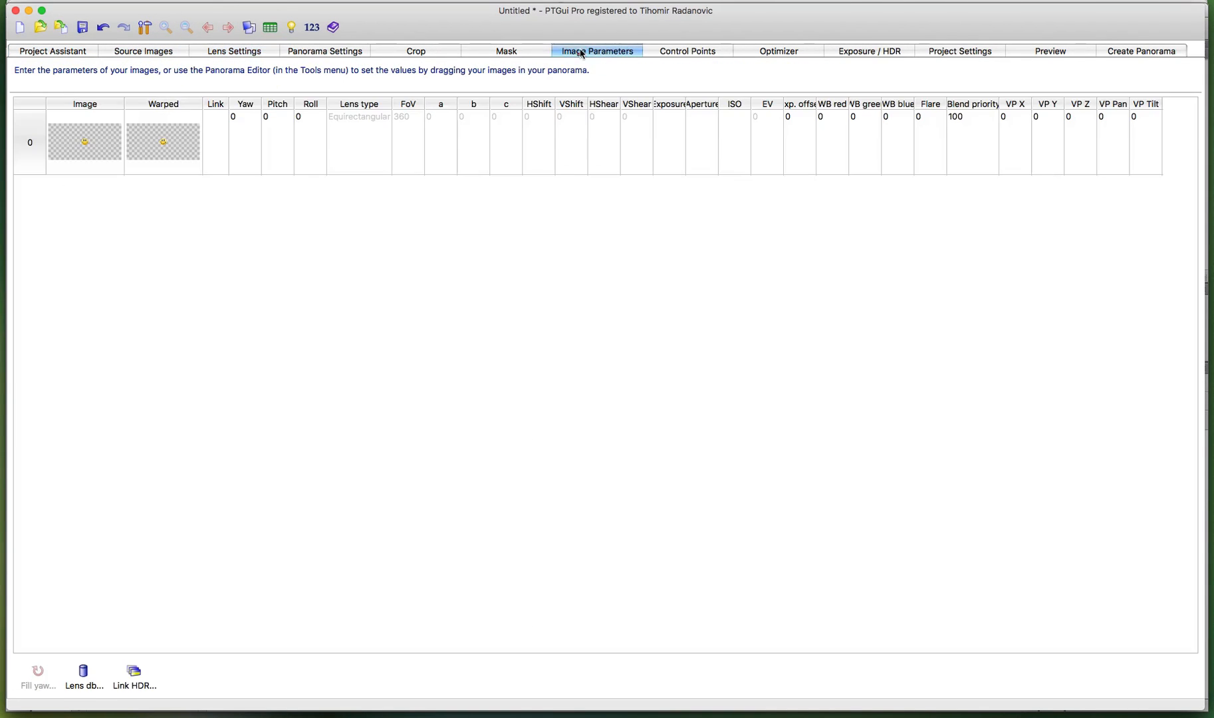
pyautogui.click(270, 119)
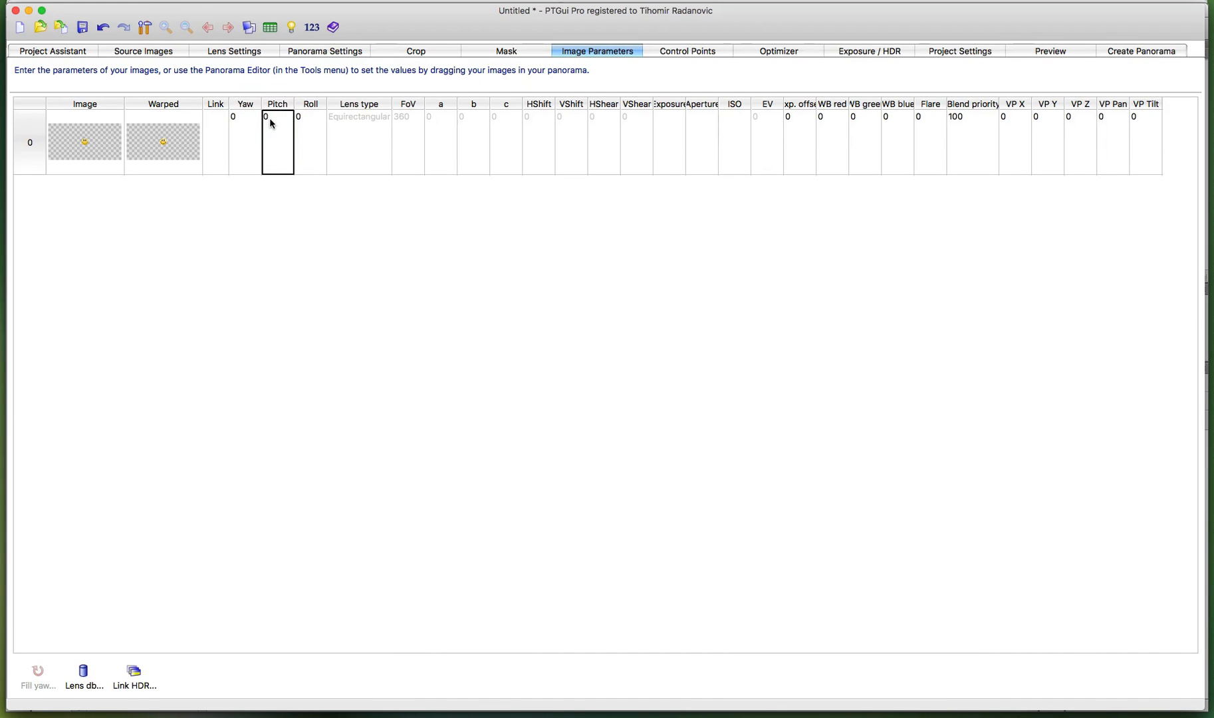
pyautogui.write('-90')
pyautogui.press('Tab')
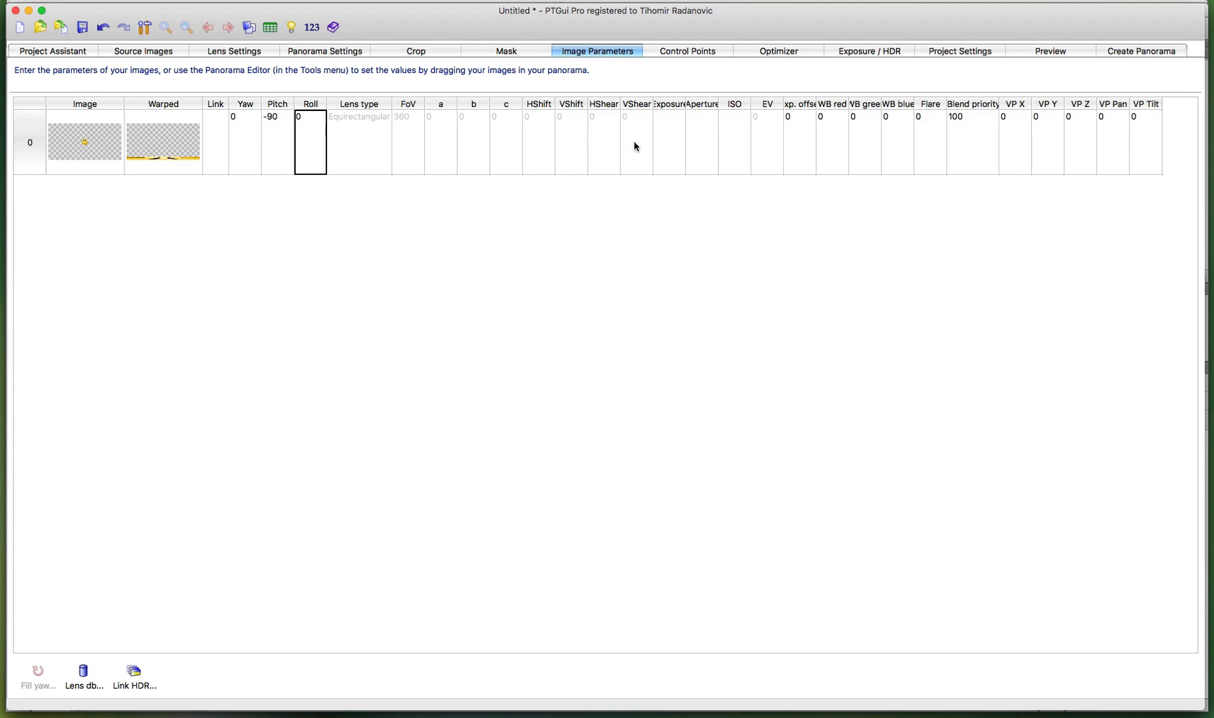
pyautogui.click(1155, 53)
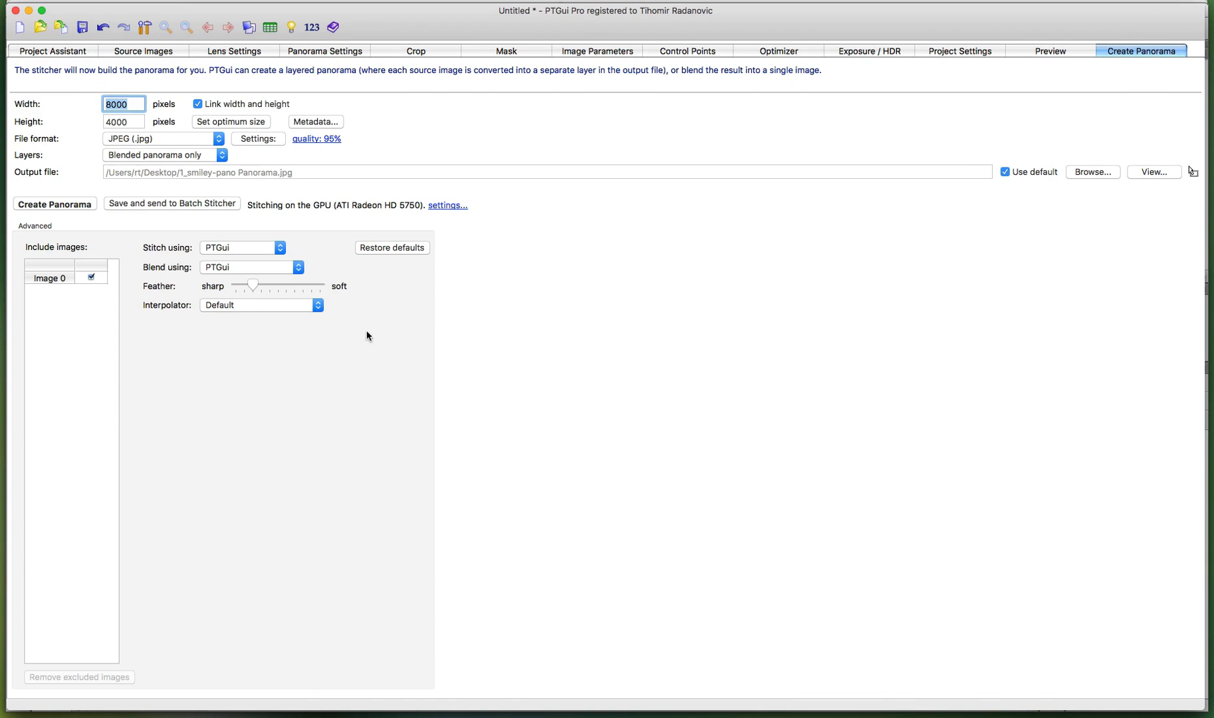
pyautogui.click(67, 205)
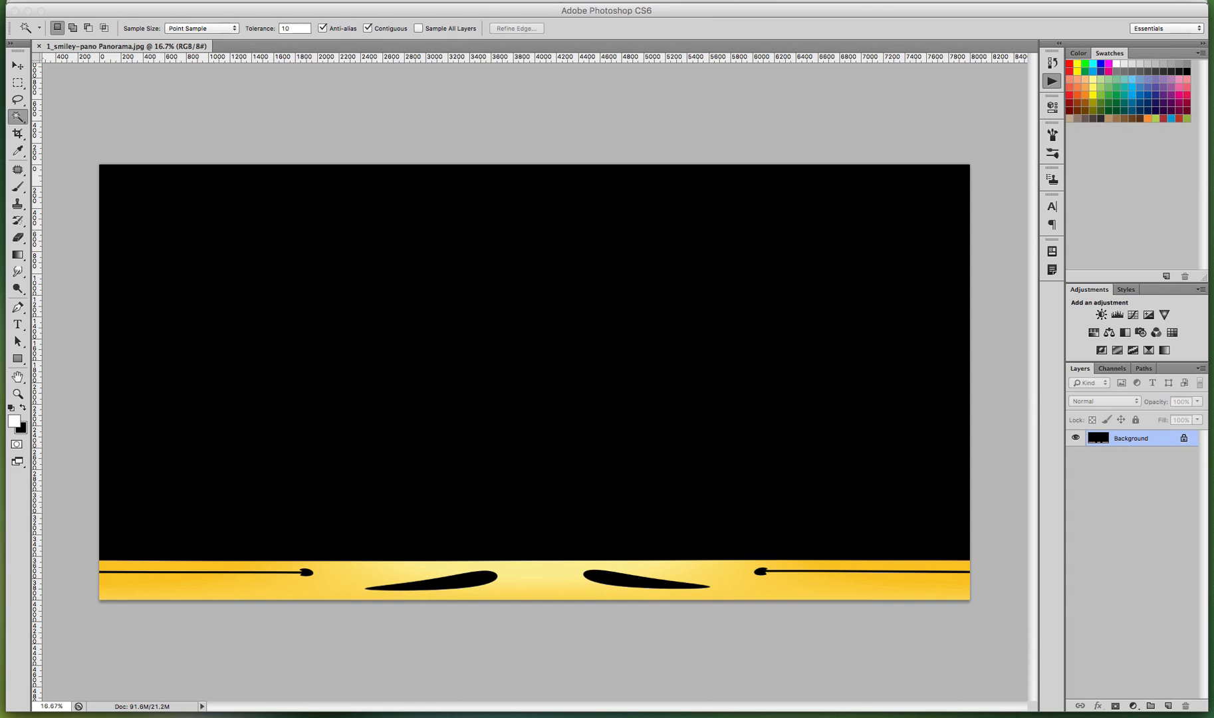
# Step: Preview the panoramas in the Panos folder from Altus-Bemiston86.jpg to Altus-Bemiston89.jpg to examine their nadir holes
pyautogui.moveTo(1212, 339); pyautogui.dragTo(523, 276)
pyautogui.click(436, 341)
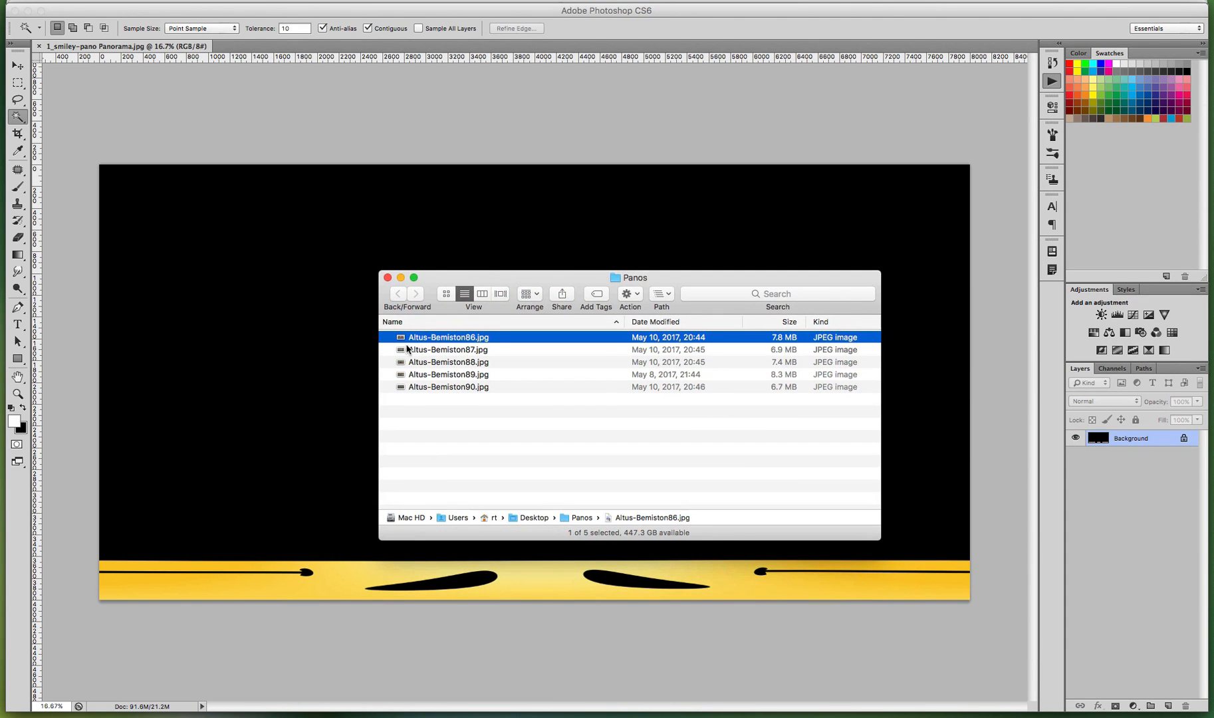
pyautogui.press('space')
pyautogui.press('Down')
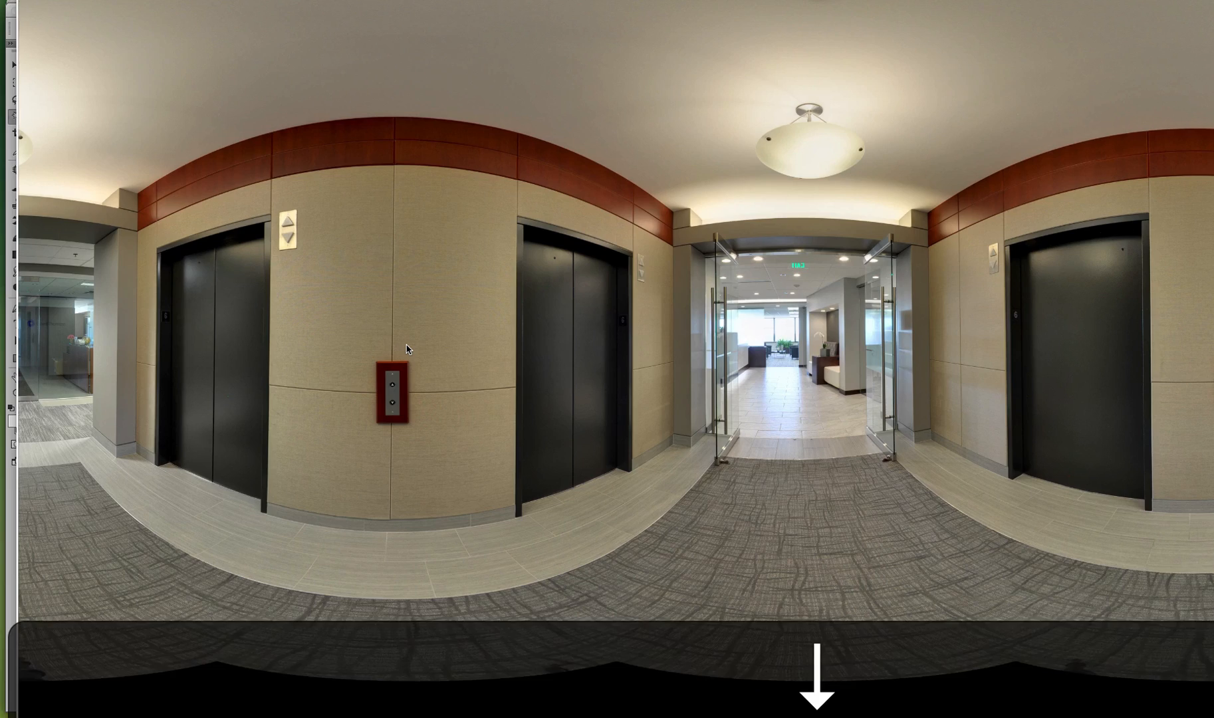
pyautogui.press('Down')
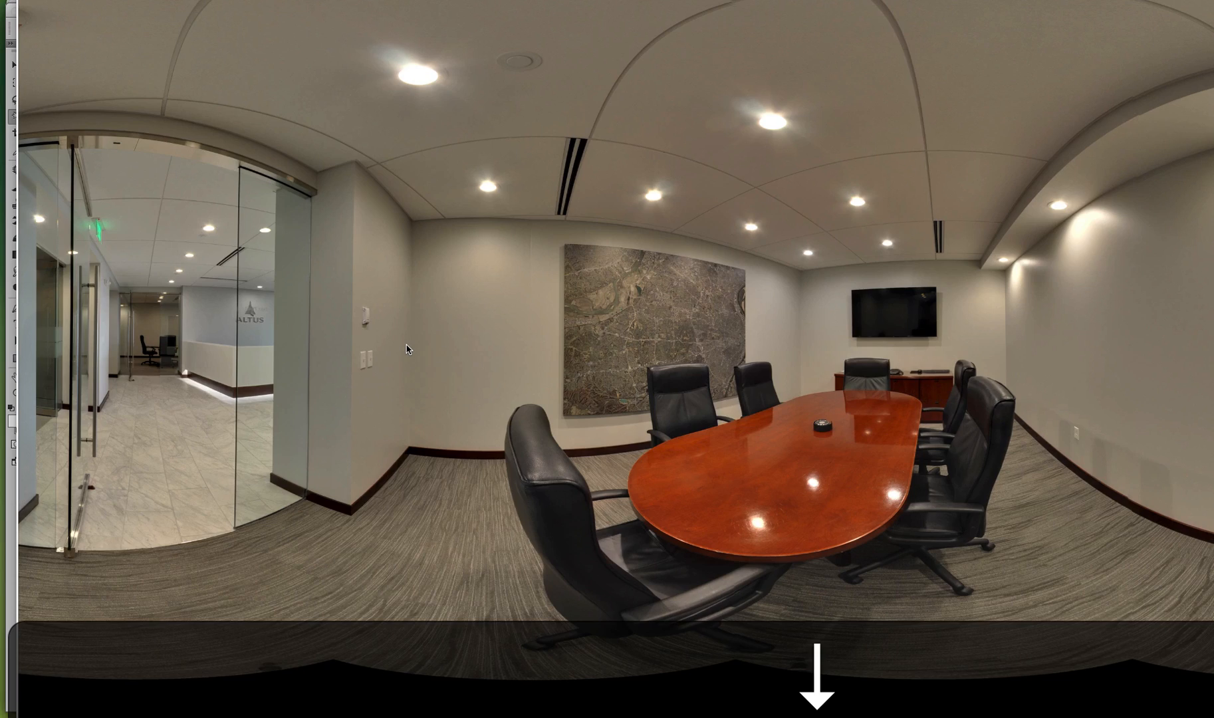
pyautogui.press('Down')
pyautogui.press('space')
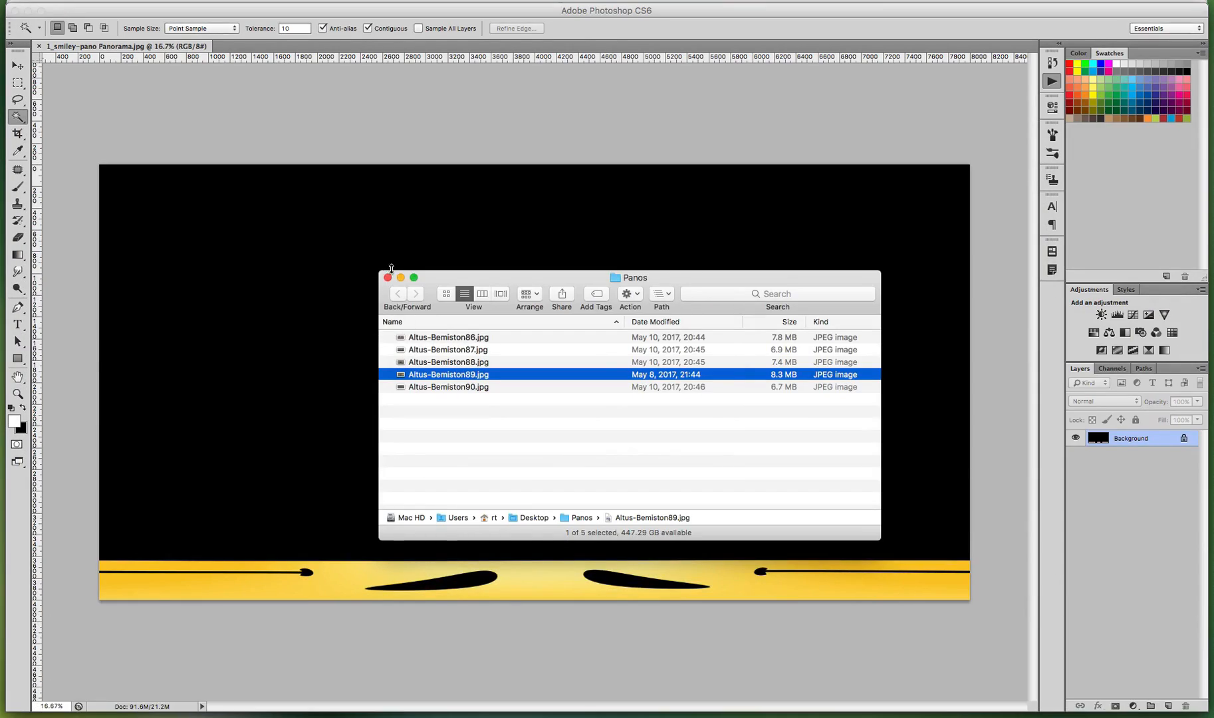
pyautogui.doubleClick(452, 277)
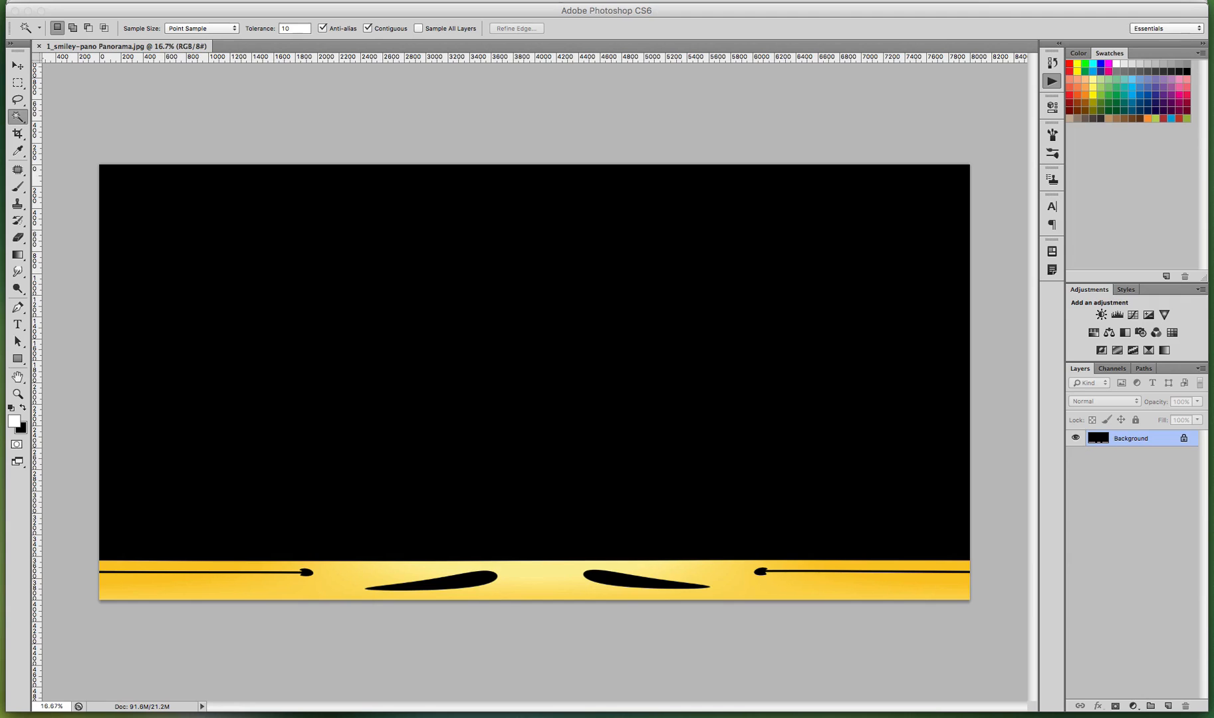
# Step: In Photoshop, convert the Background of 1_smiley-pano Panorama.jpg to a regular layer and delete the black area above the smiley strip
pyautogui.click(401, 340)
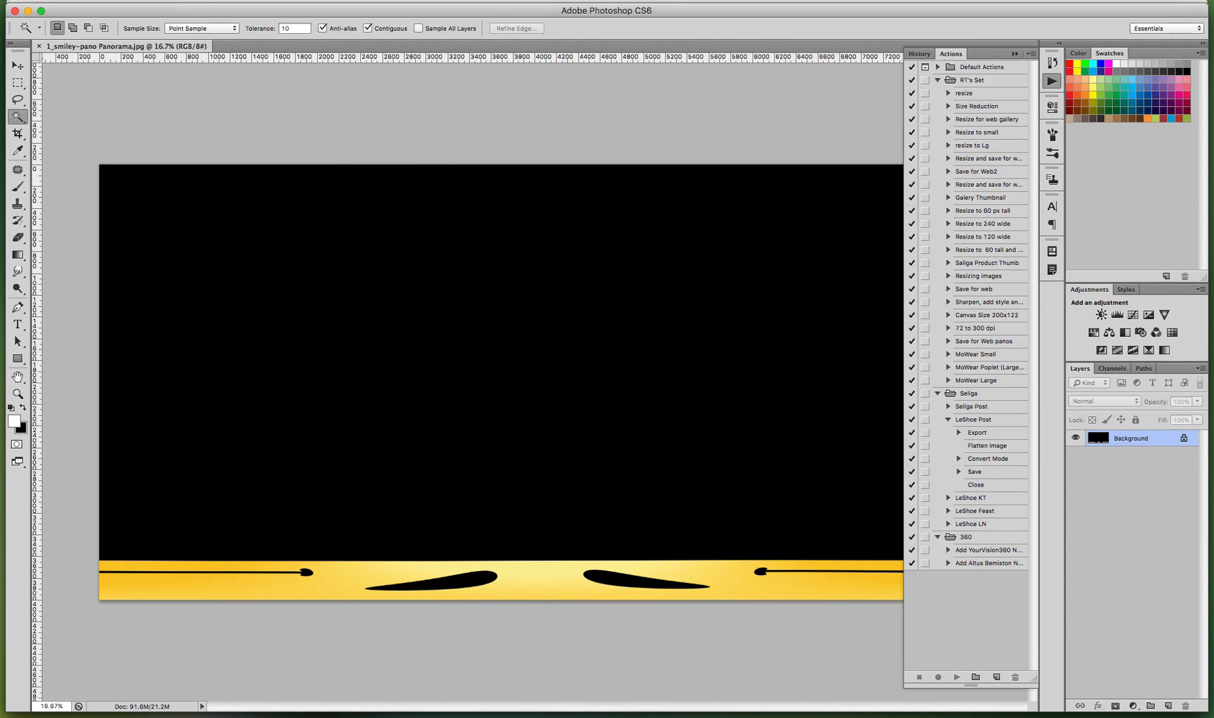
pyautogui.doubleClick(1158, 441)
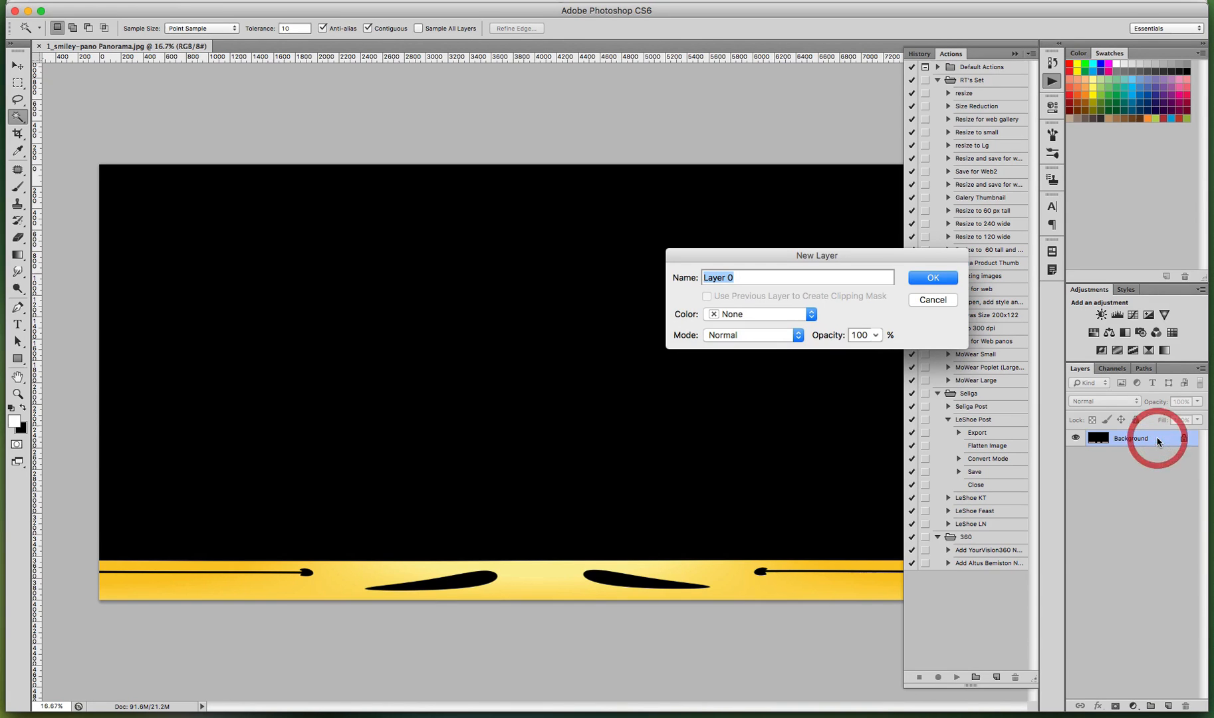
pyautogui.click(937, 280)
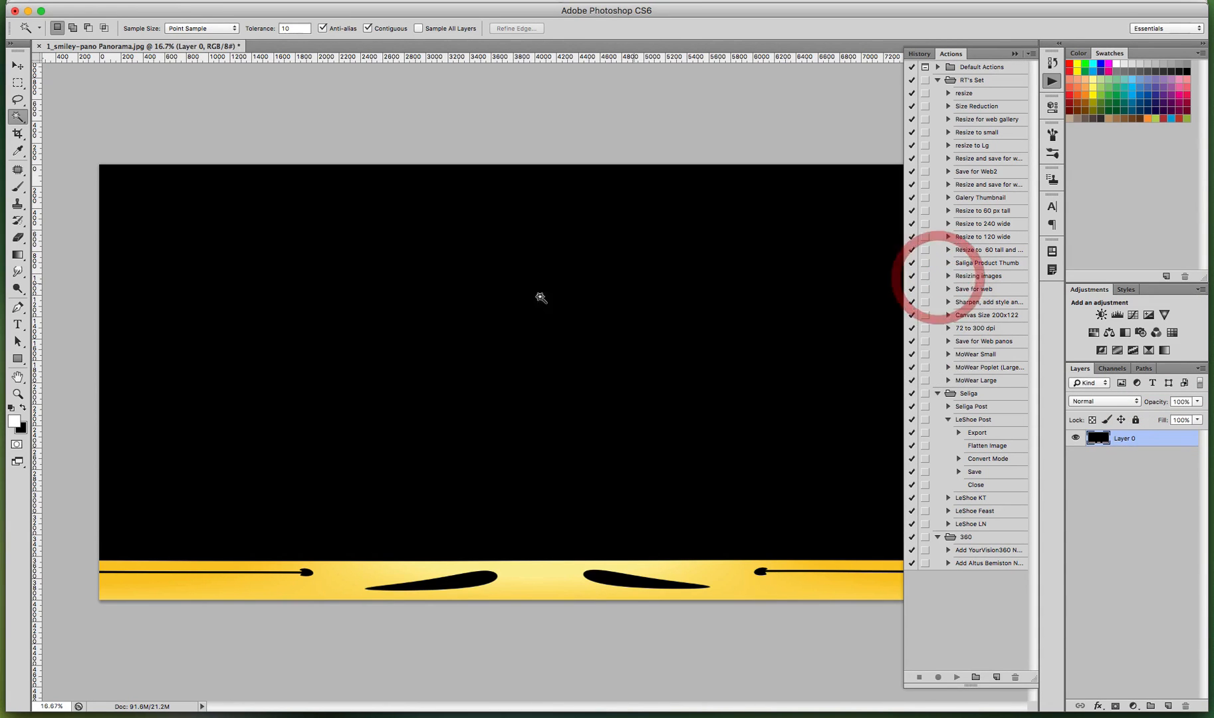
pyautogui.click(450, 330)
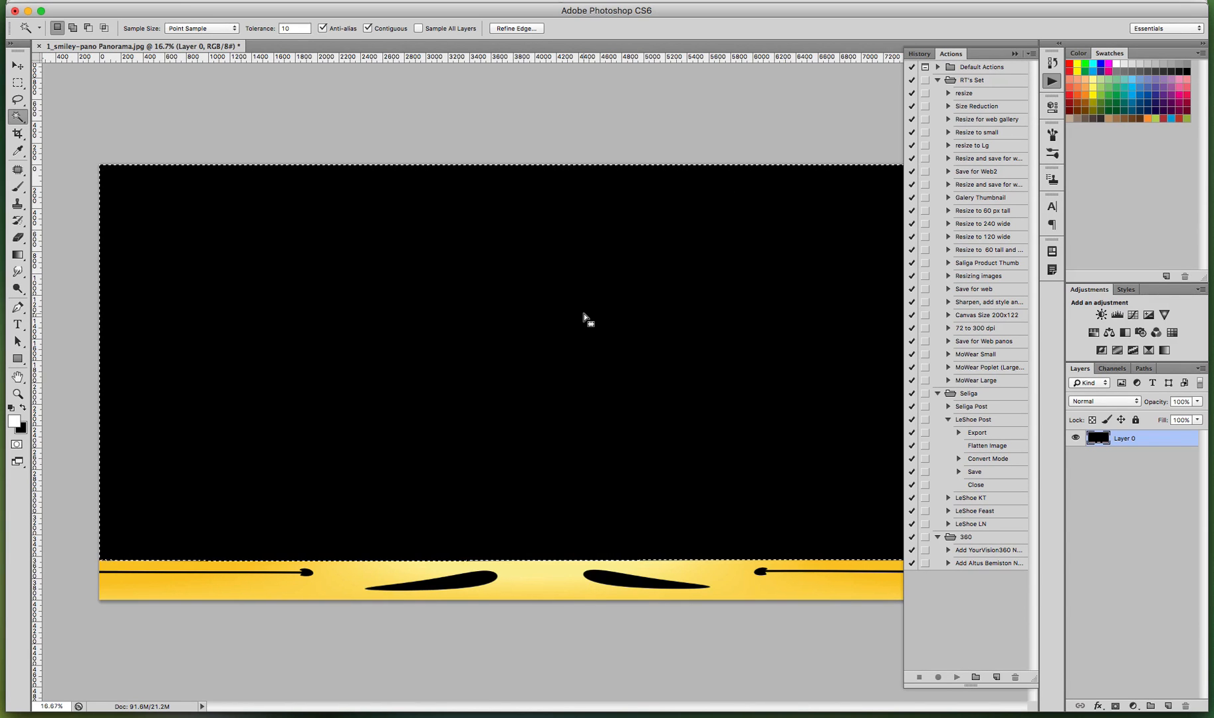
pyautogui.press('BackSpace')
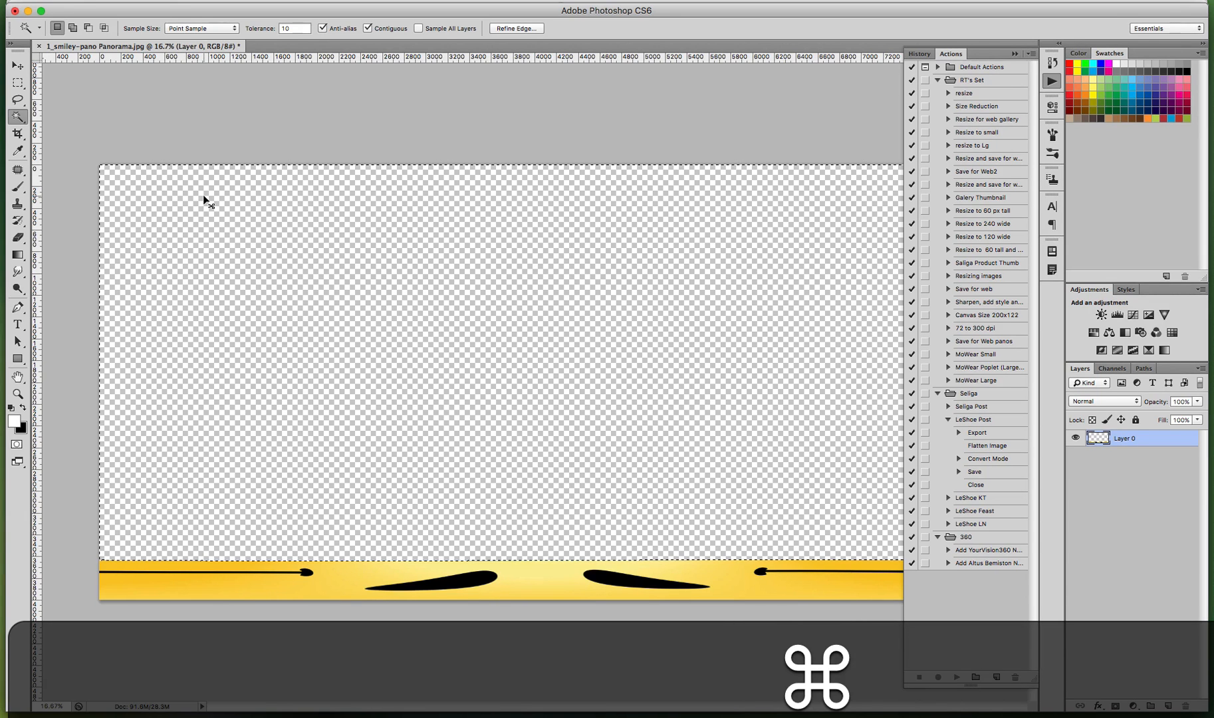
# Step: Define the whole canvas with the transparent smiley strip as a pattern and close the document
pyautogui.press('super+a')
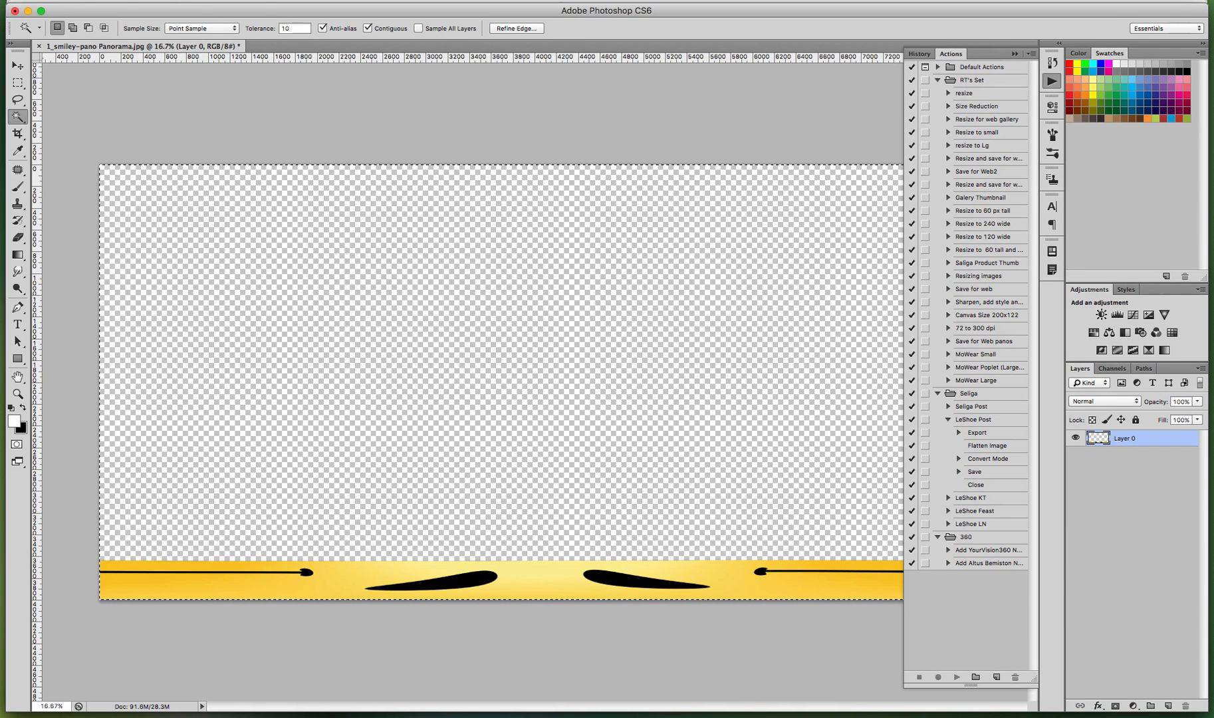
pyautogui.click(110, 1)
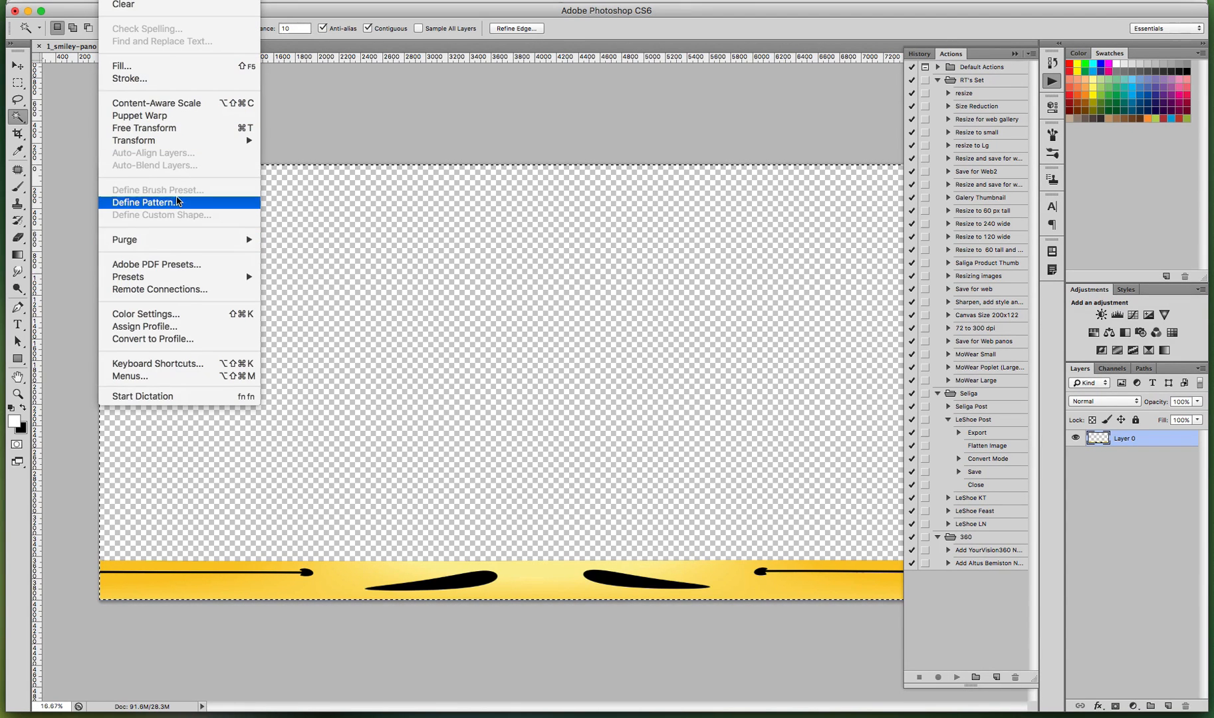
pyautogui.click(178, 201)
pyautogui.click(967, 296)
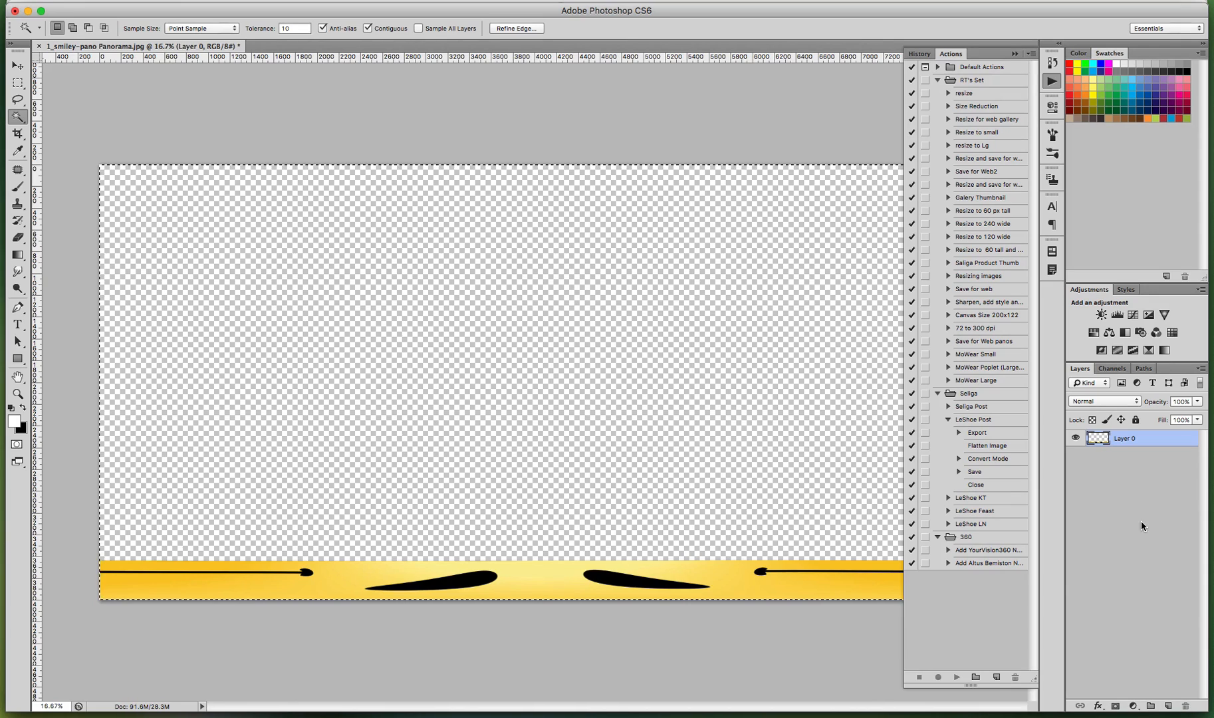
pyautogui.press('super+w')
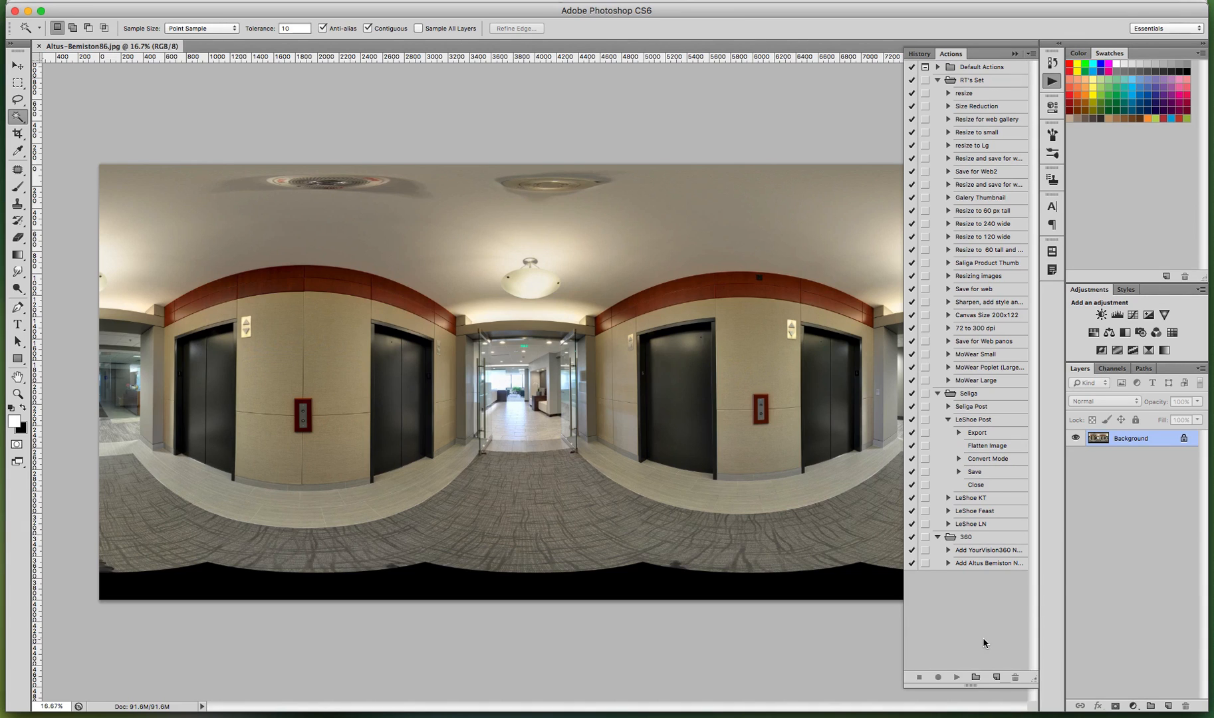
# Step: Create a new action named Set Nadir in the 360 set and start recording it
pyautogui.click(996, 677)
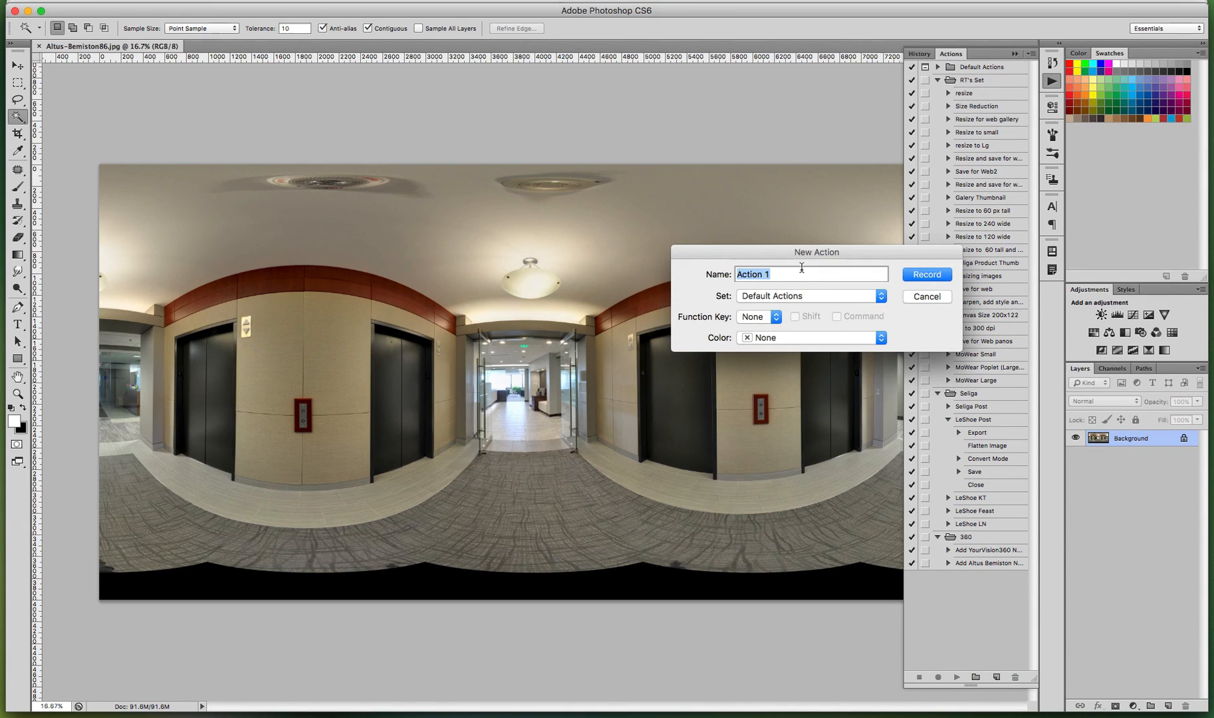
pyautogui.click(820, 296)
pyautogui.click(799, 334)
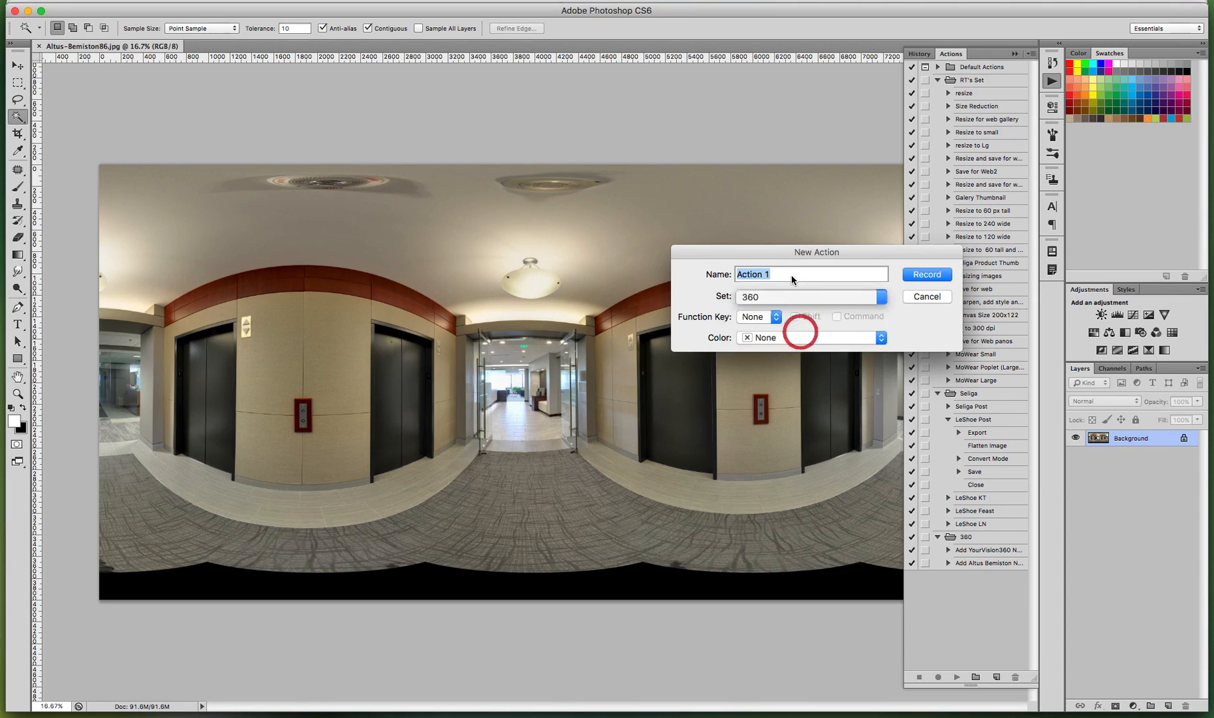
pyautogui.write('S')
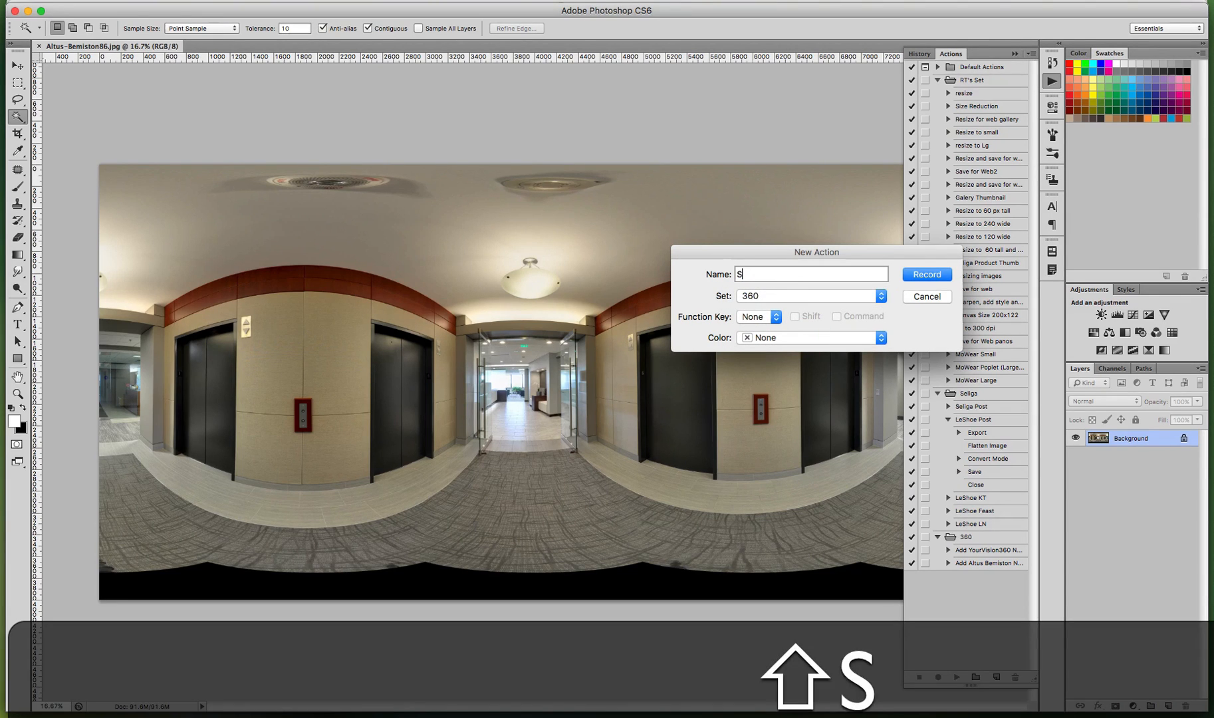
pyautogui.write('et Nadir')
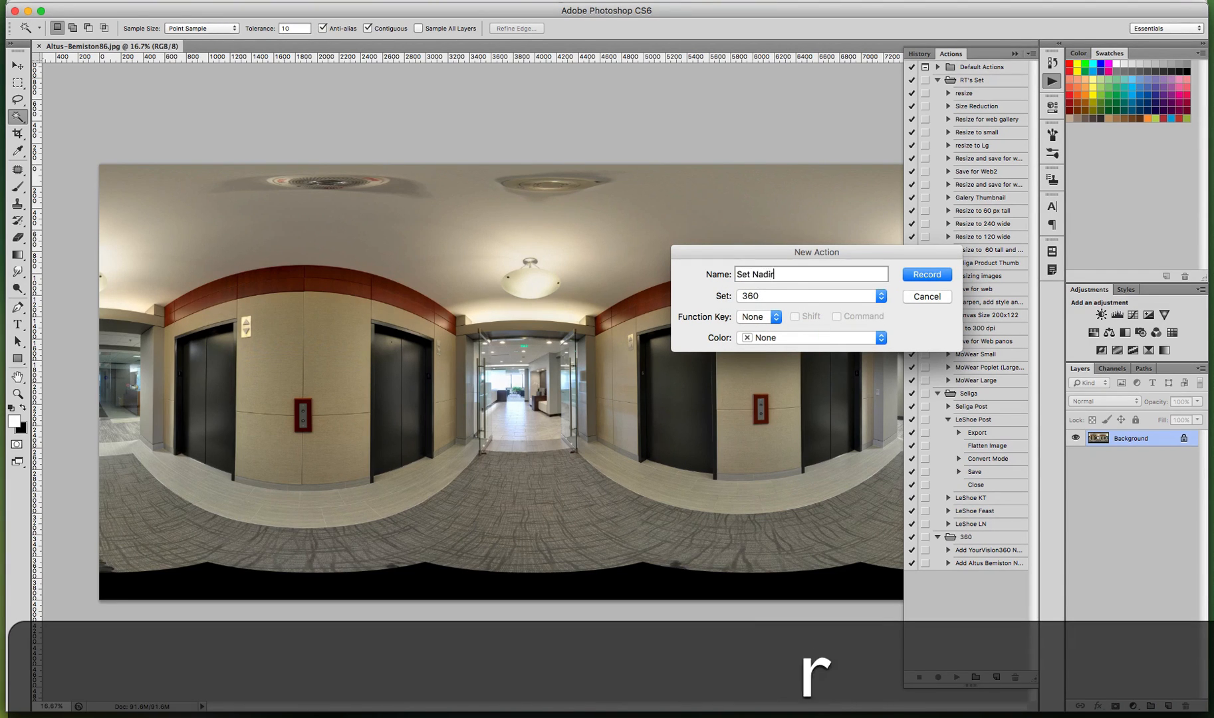
pyautogui.click(933, 273)
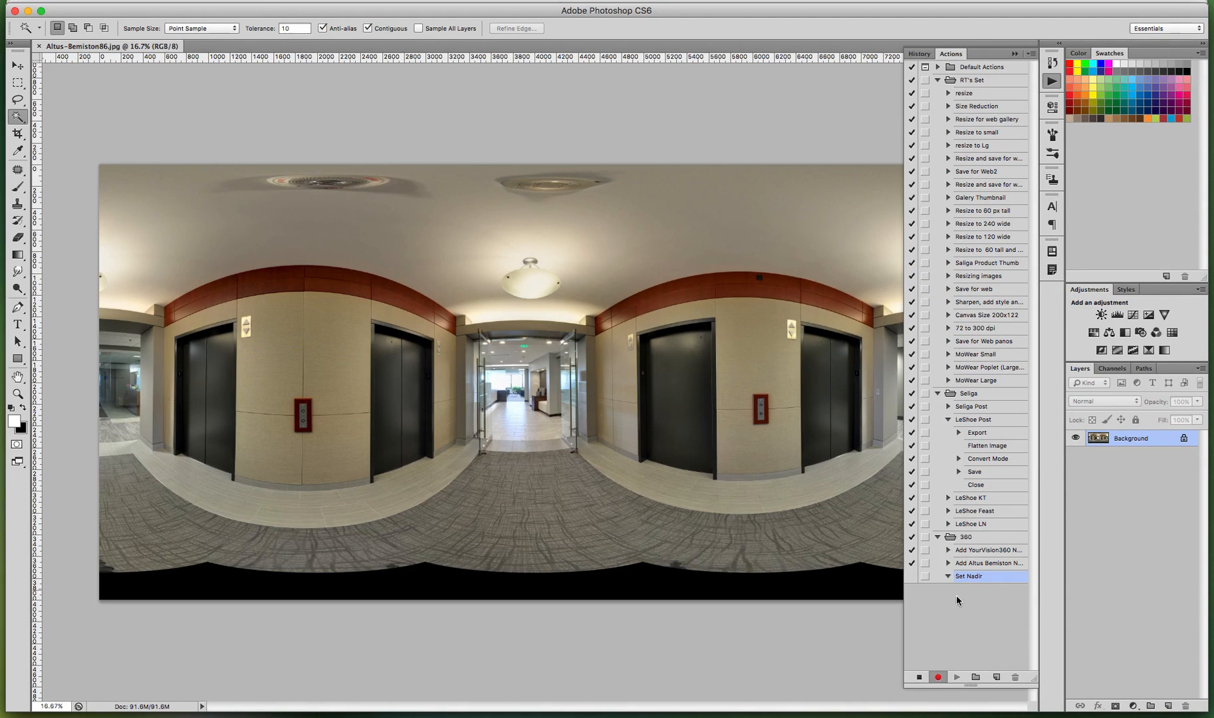
# Step: Convert the Background of Altus-Bemiston86.jpg to a regular layer and apply a Pattern Overlay using the smiley strip pattern
pyautogui.doubleClick(1154, 441)
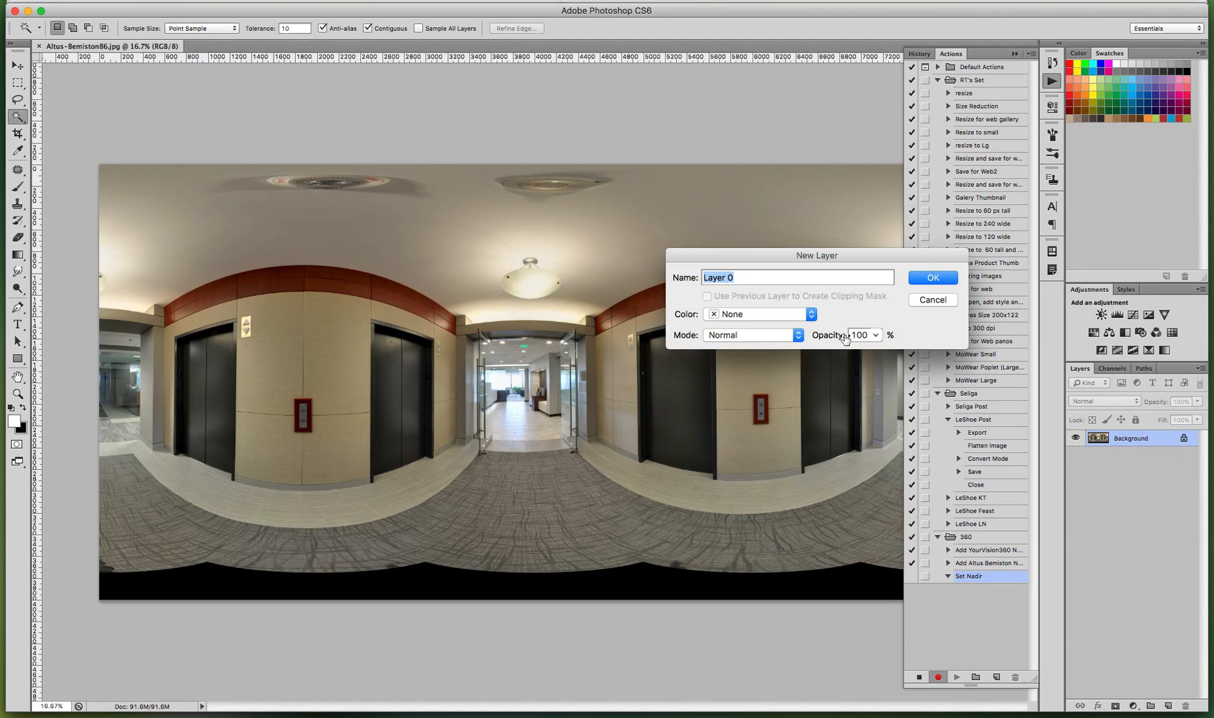
pyautogui.click(948, 279)
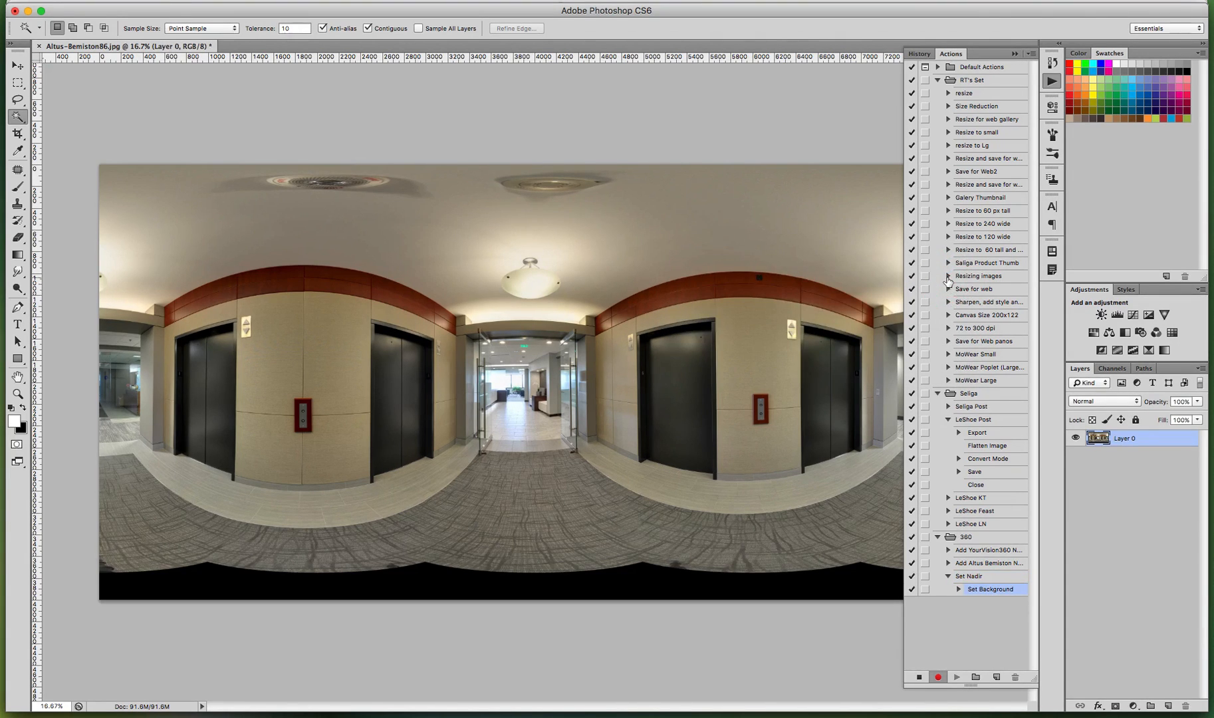
pyautogui.doubleClick(1178, 443)
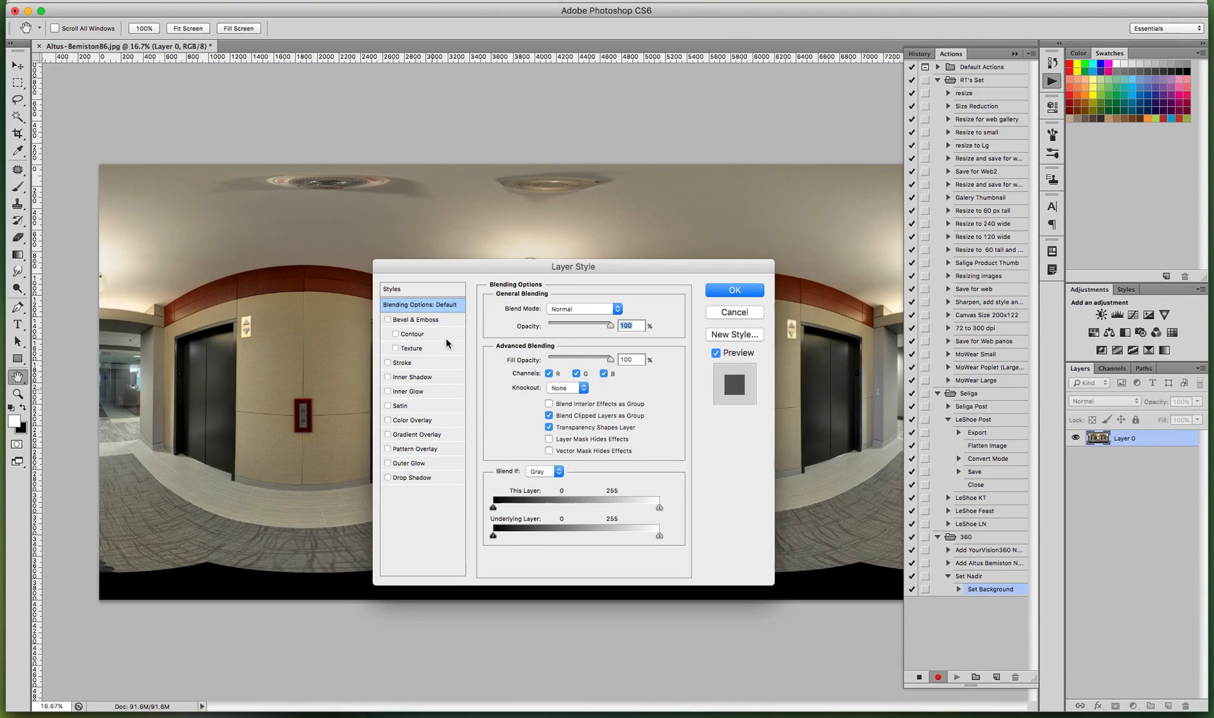
pyautogui.click(422, 449)
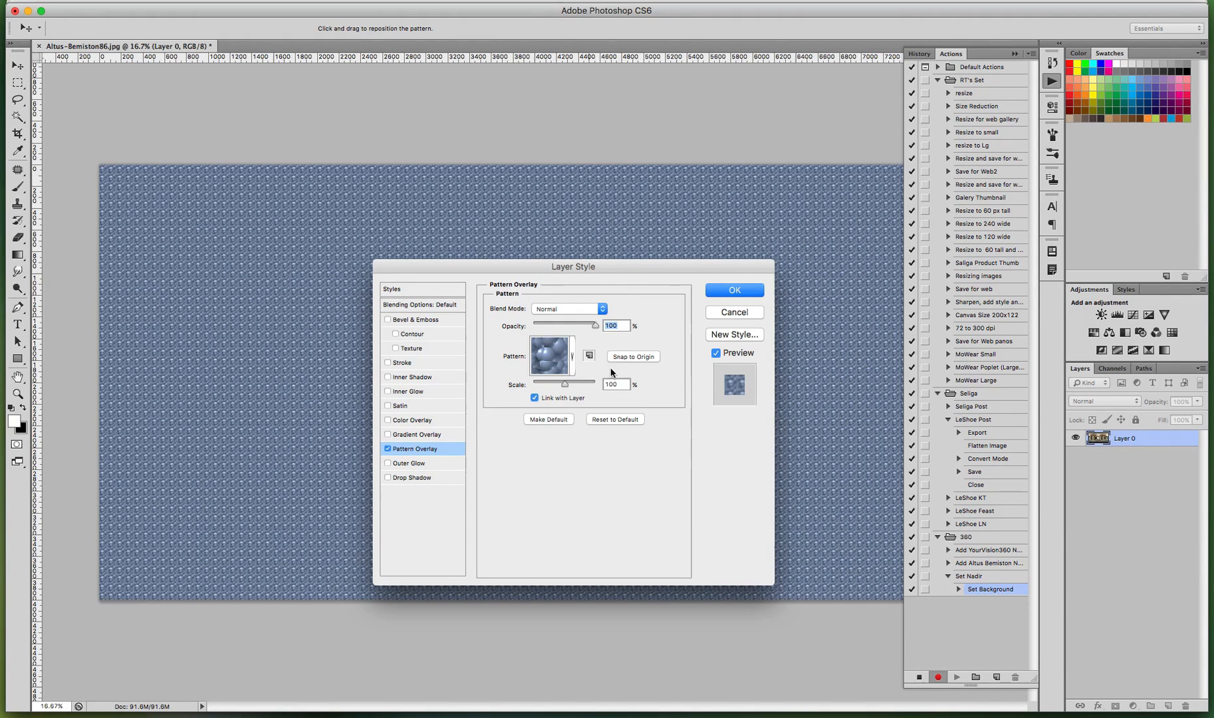
pyautogui.click(571, 354)
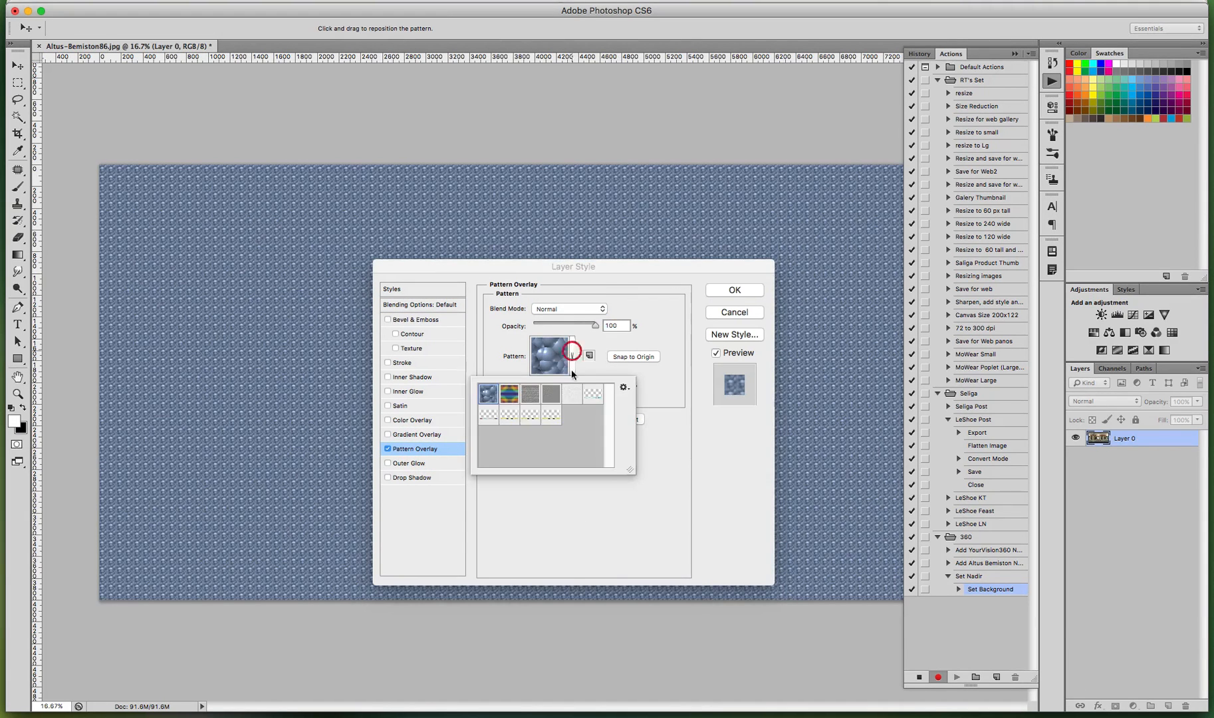
pyautogui.click(551, 415)
pyautogui.click(747, 297)
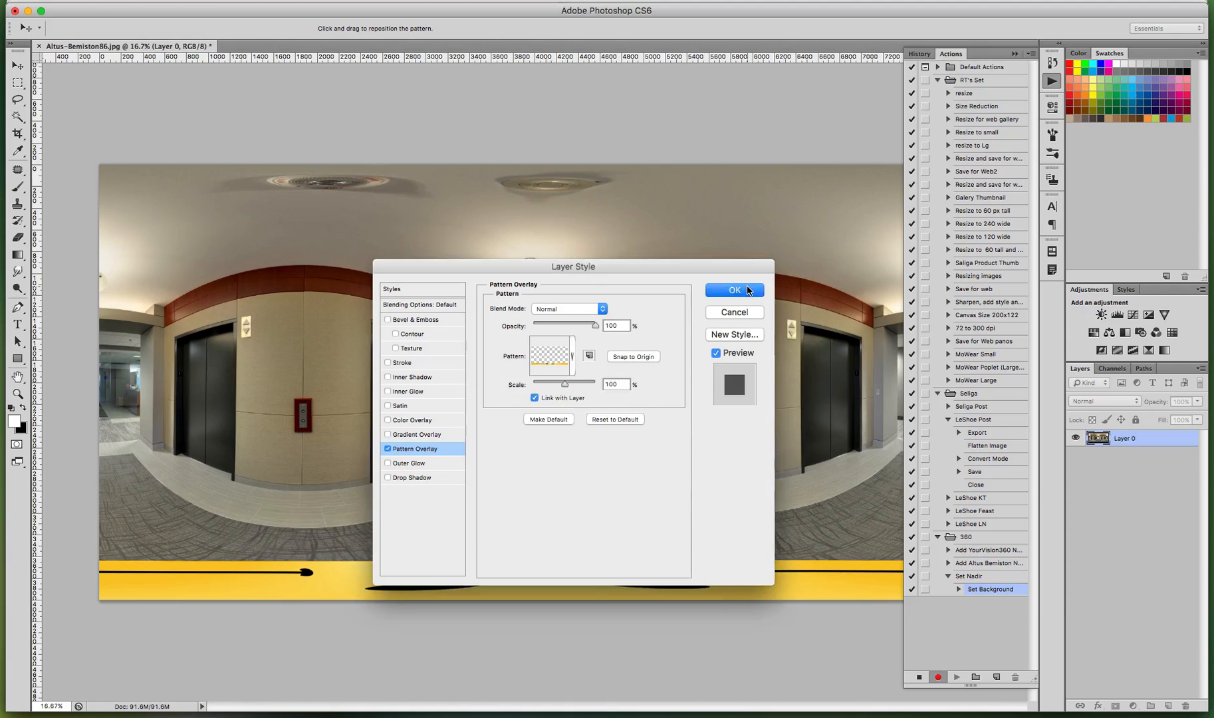
pyautogui.click(743, 291)
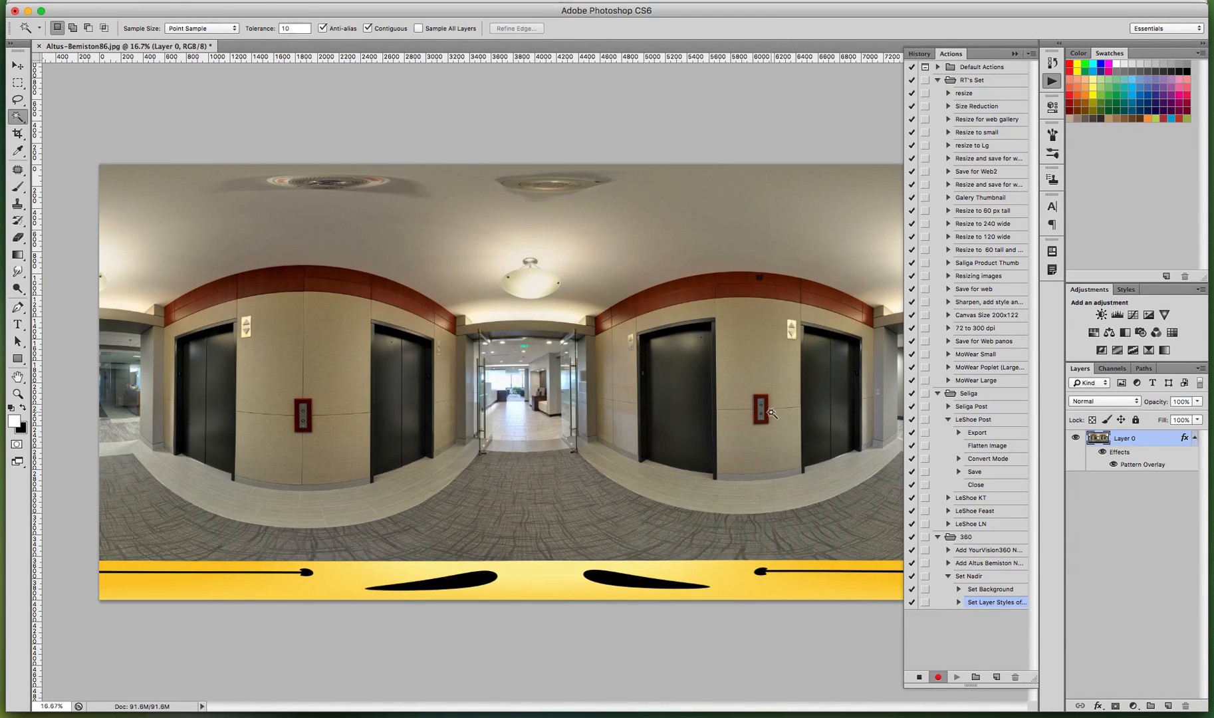
# Step: Flatten the image and save the JPEG at quality 8 (High) with the Baseline ("Standard") format
pyautogui.click(1201, 370)
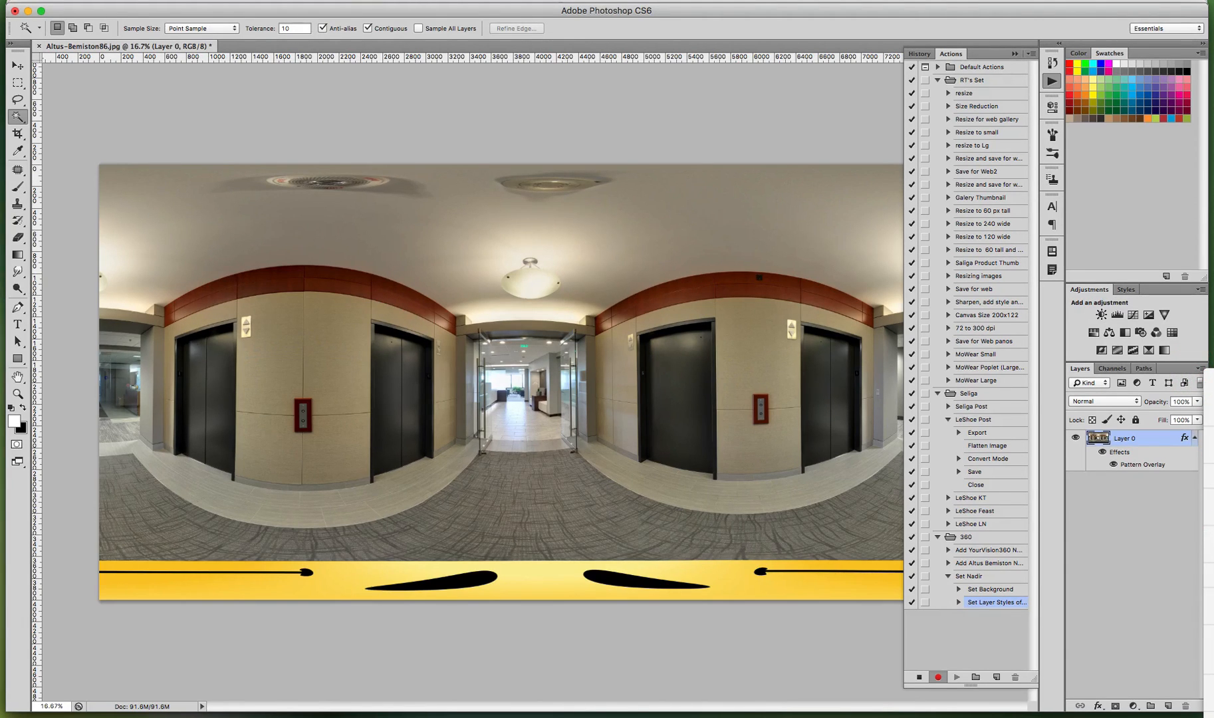
pyautogui.click(1208, 662)
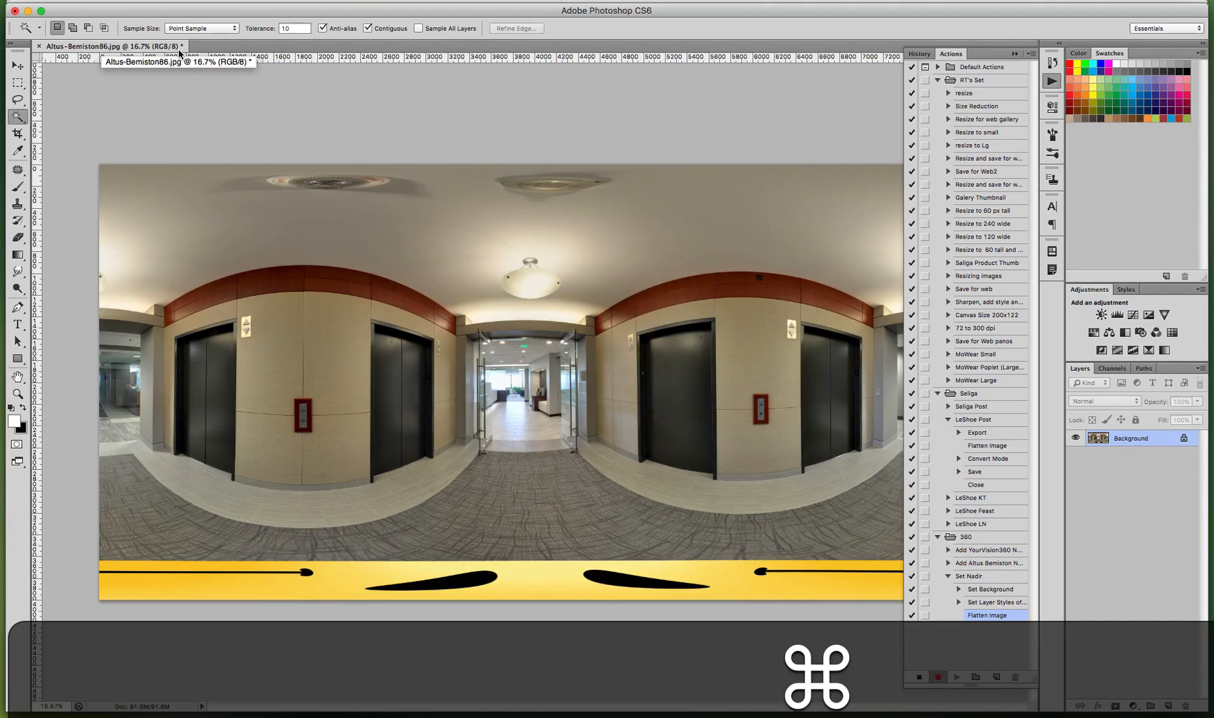
pyautogui.press('super+s')
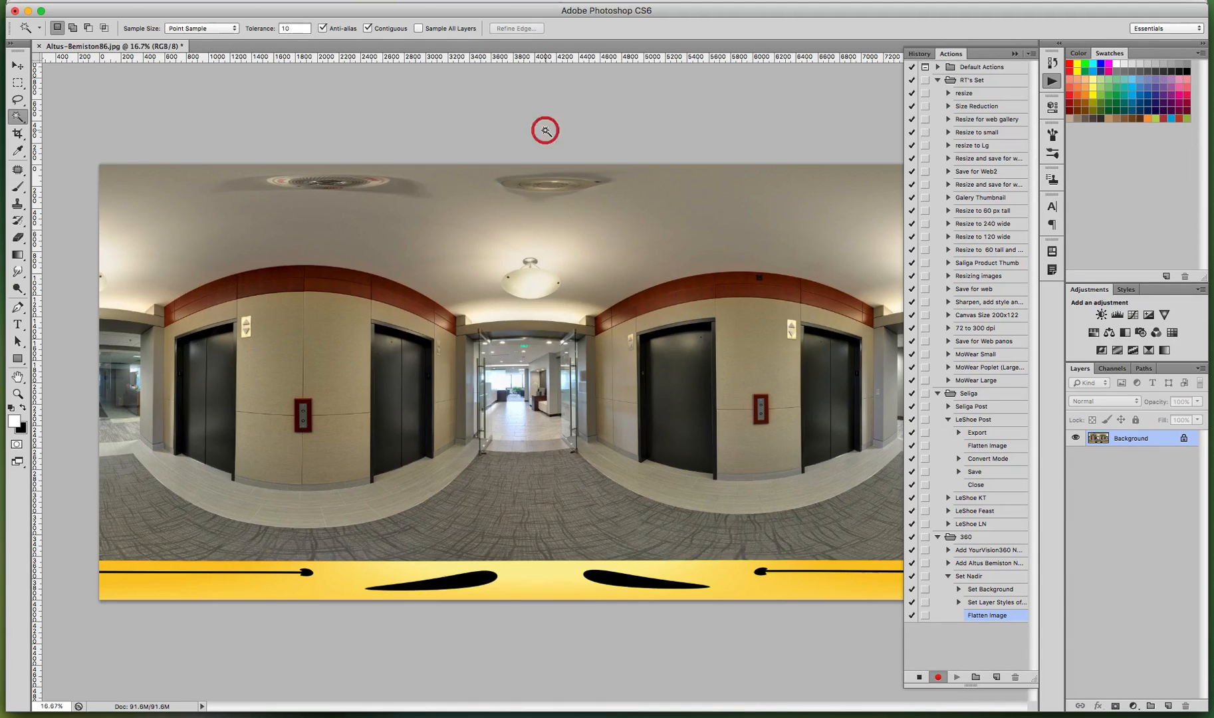
pyautogui.press('super+s')
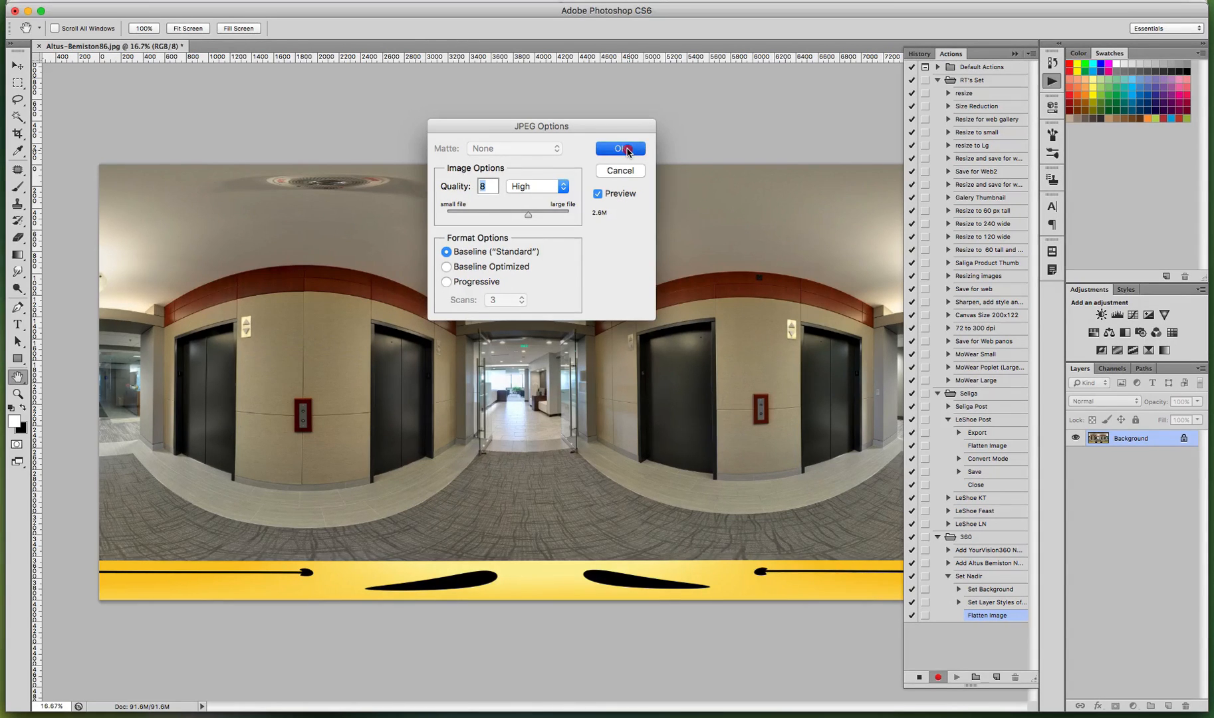
pyautogui.click(628, 152)
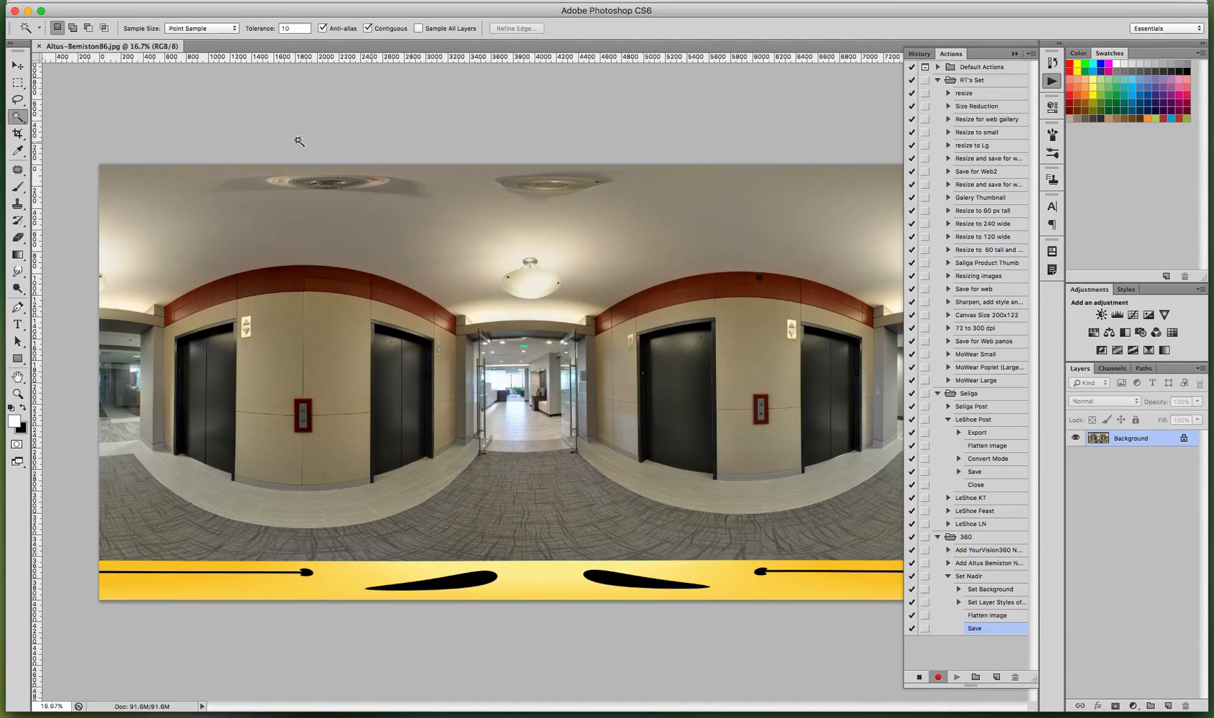
# Step: Close the document and stop recording the Set Nadir action
pyautogui.click(39, 47)
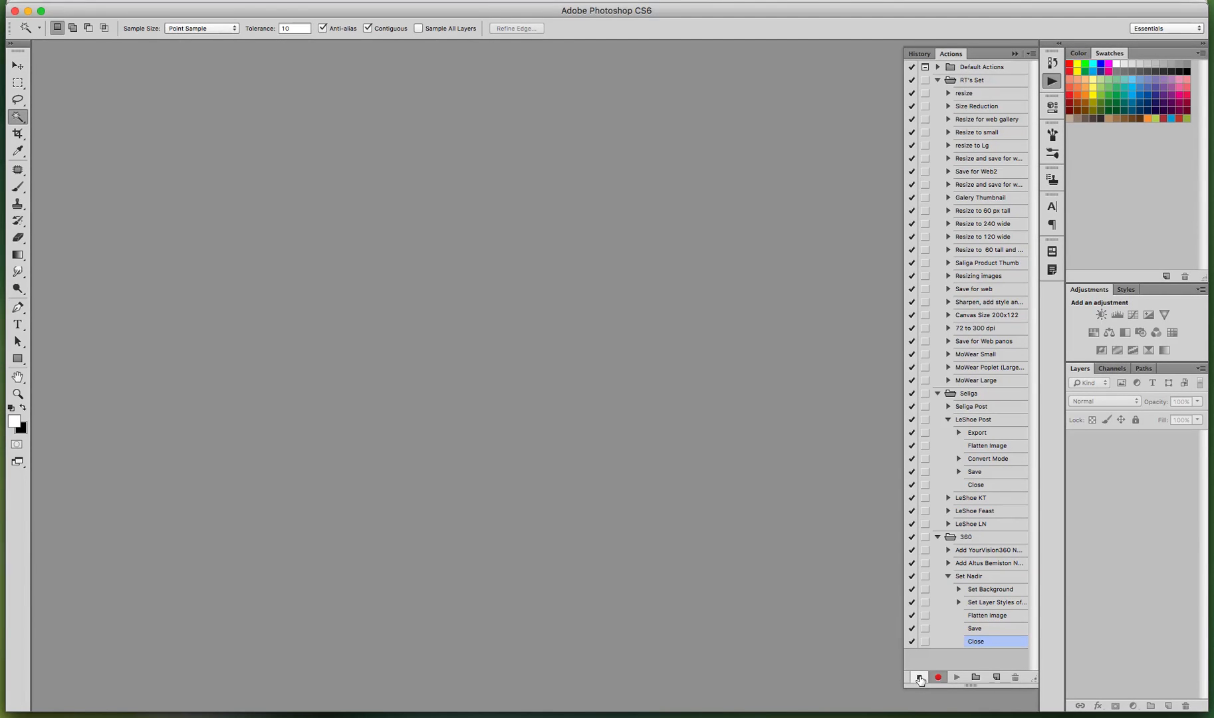
pyautogui.click(919, 677)
# Step: Switch to the Panos folder in Finder and preview Altus-Bemiston88.jpg to examine its nadir area
pyautogui.click(669, 190)
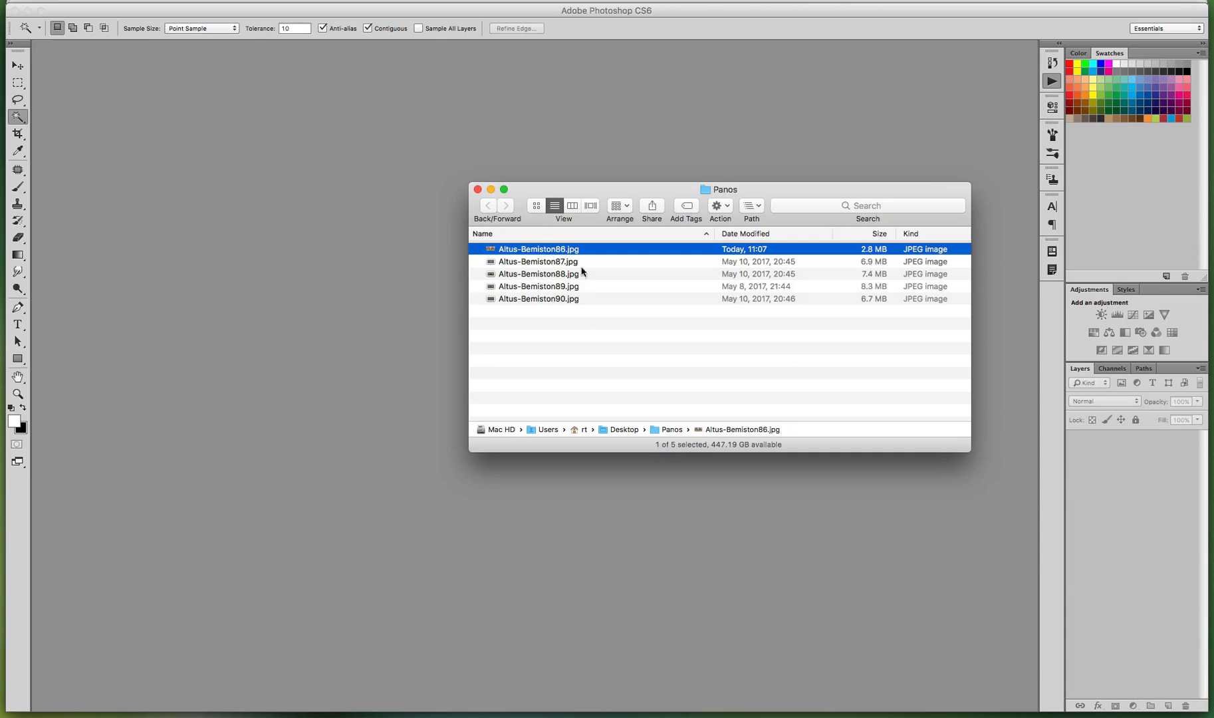
pyautogui.click(531, 272)
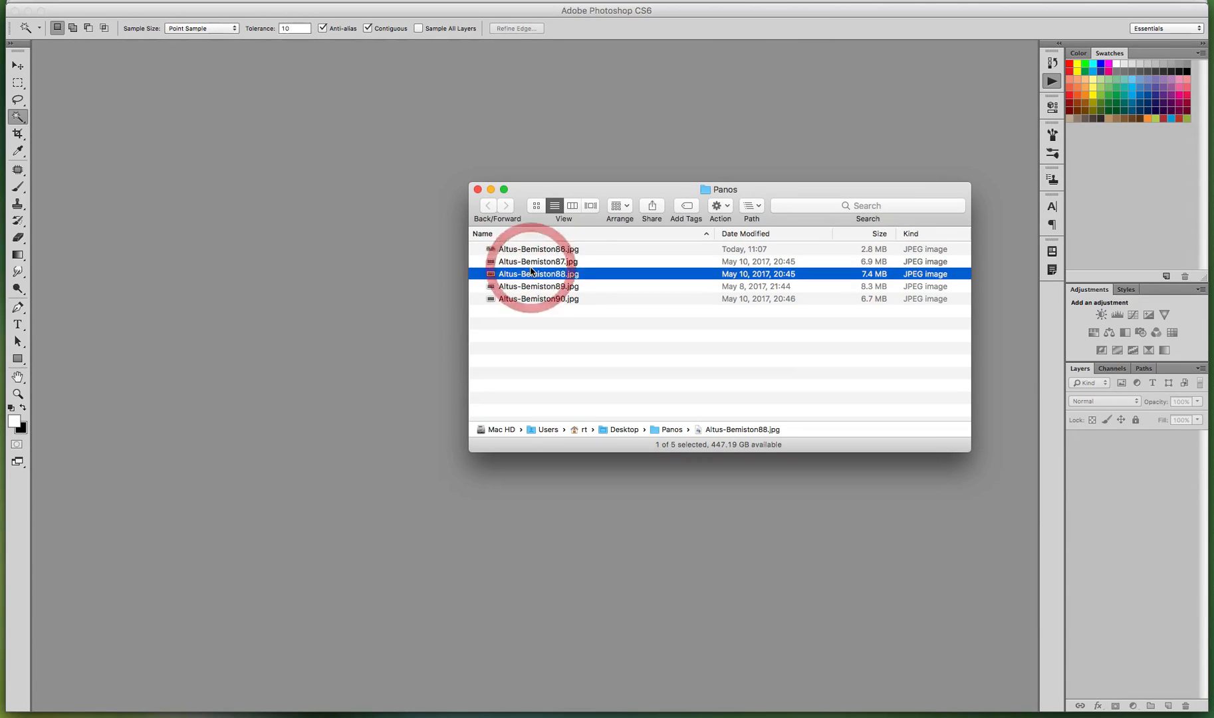
pyautogui.press('space')
pyautogui.press('space')
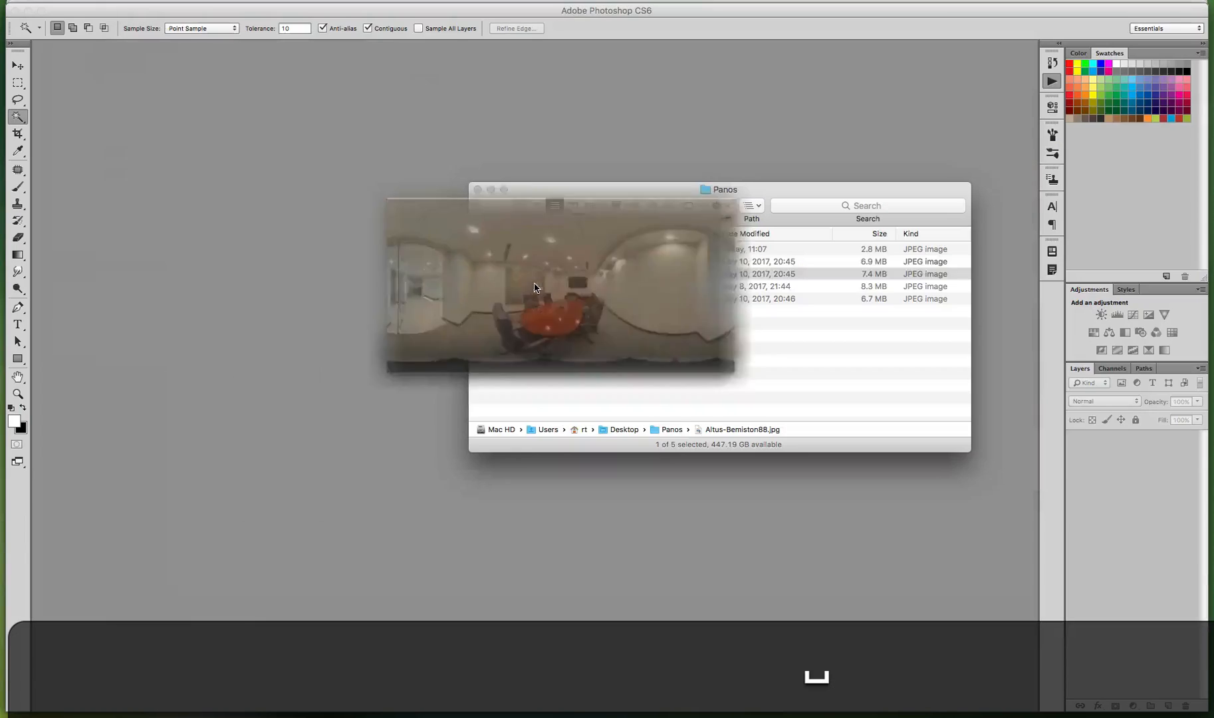
pyautogui.click(534, 286)
pyautogui.press('space')
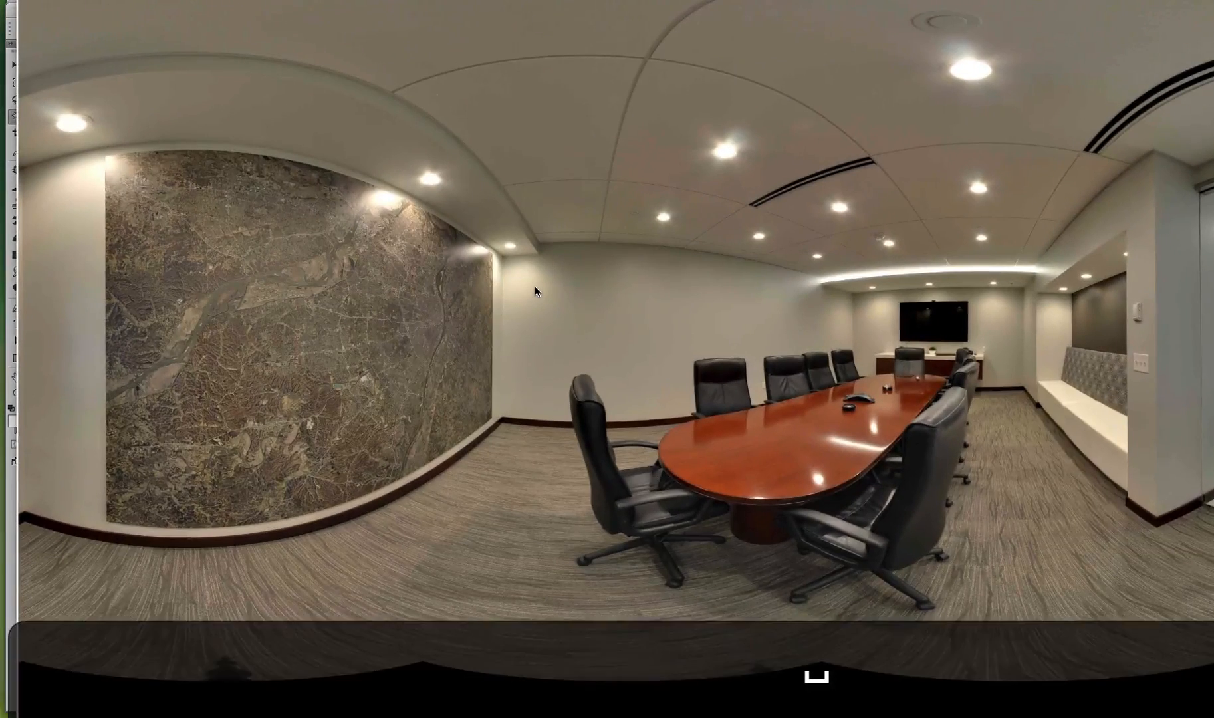
pyautogui.press('space')
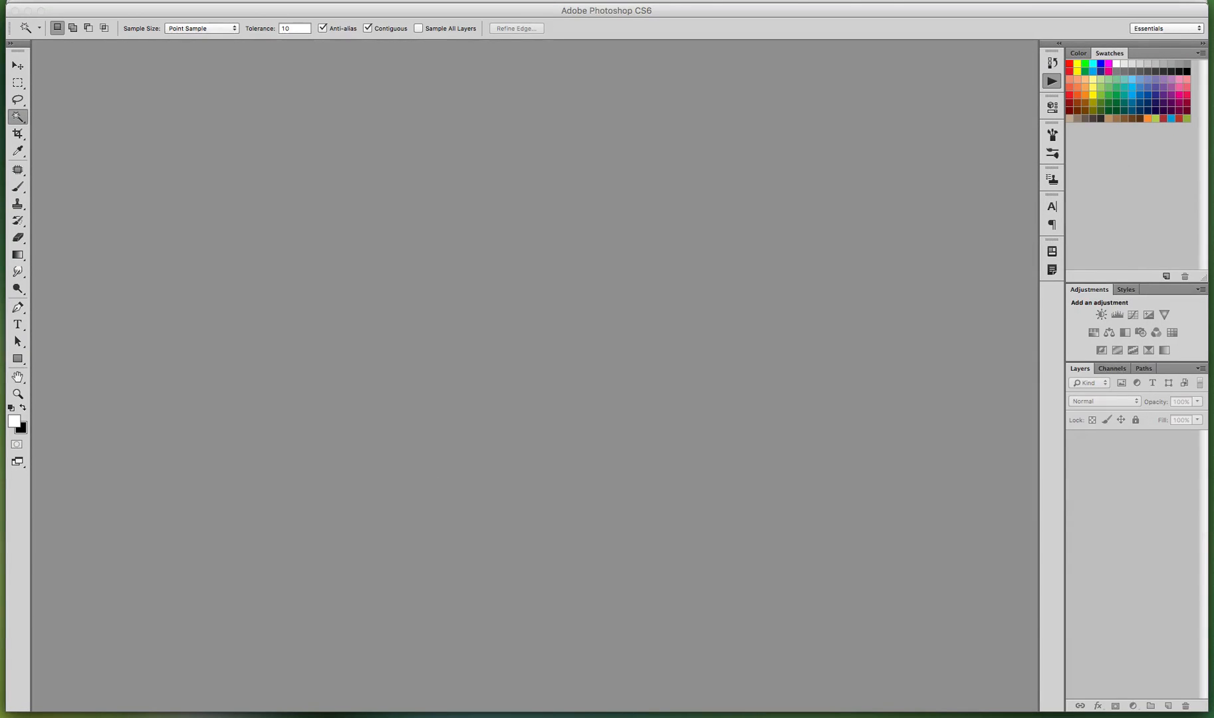
# Step: Back in Photoshop, start a Batch run set to play the Set Nadir action from the 360 set
pyautogui.click(196, 11)
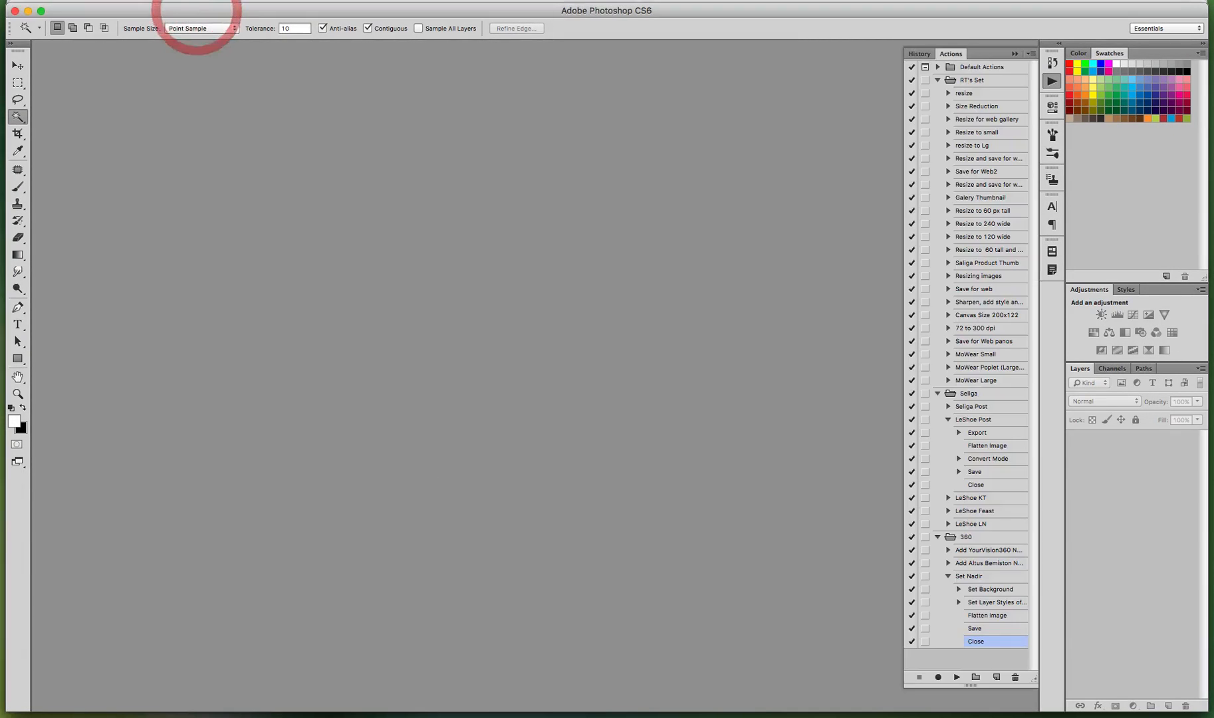
pyautogui.click(86, 0)
pyautogui.moveTo(166, 128)
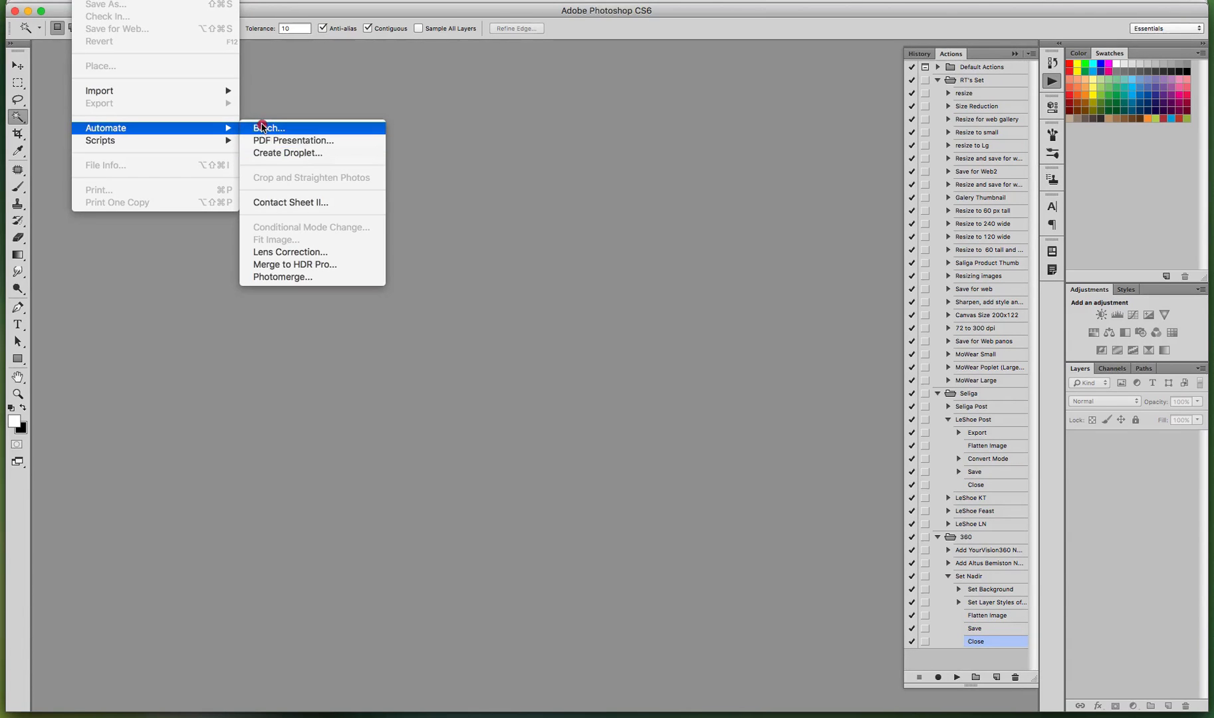
pyautogui.click(263, 127)
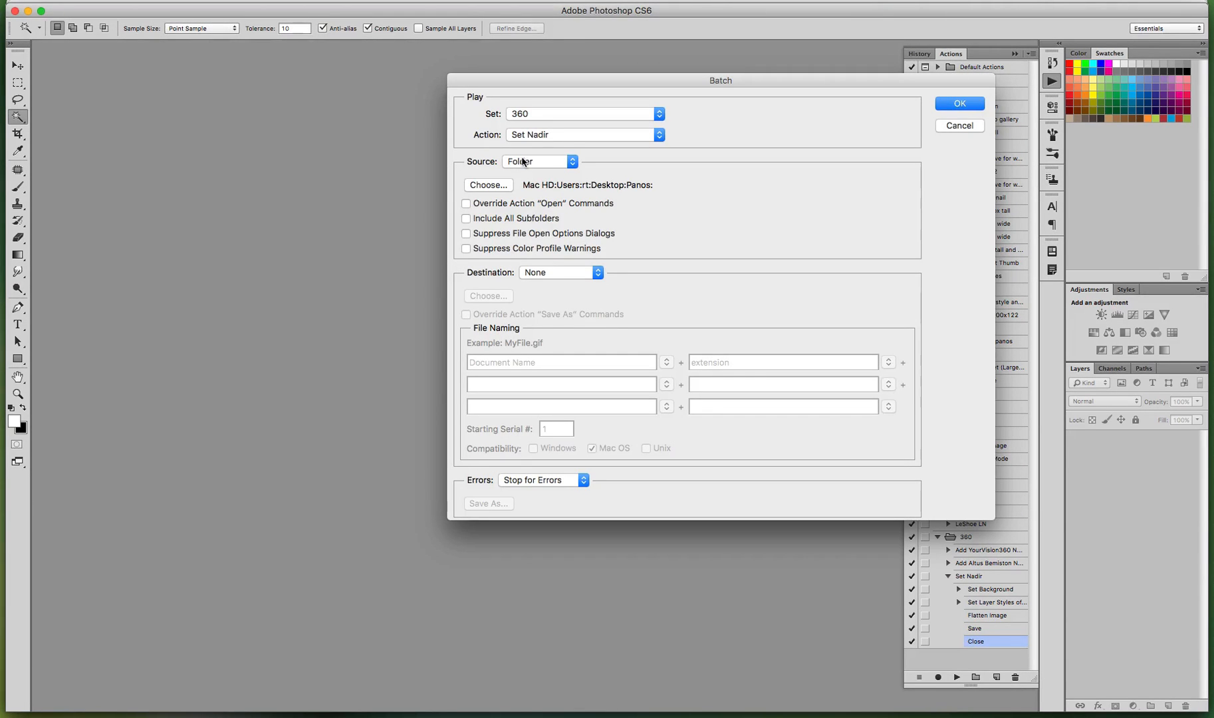
pyautogui.click(602, 116)
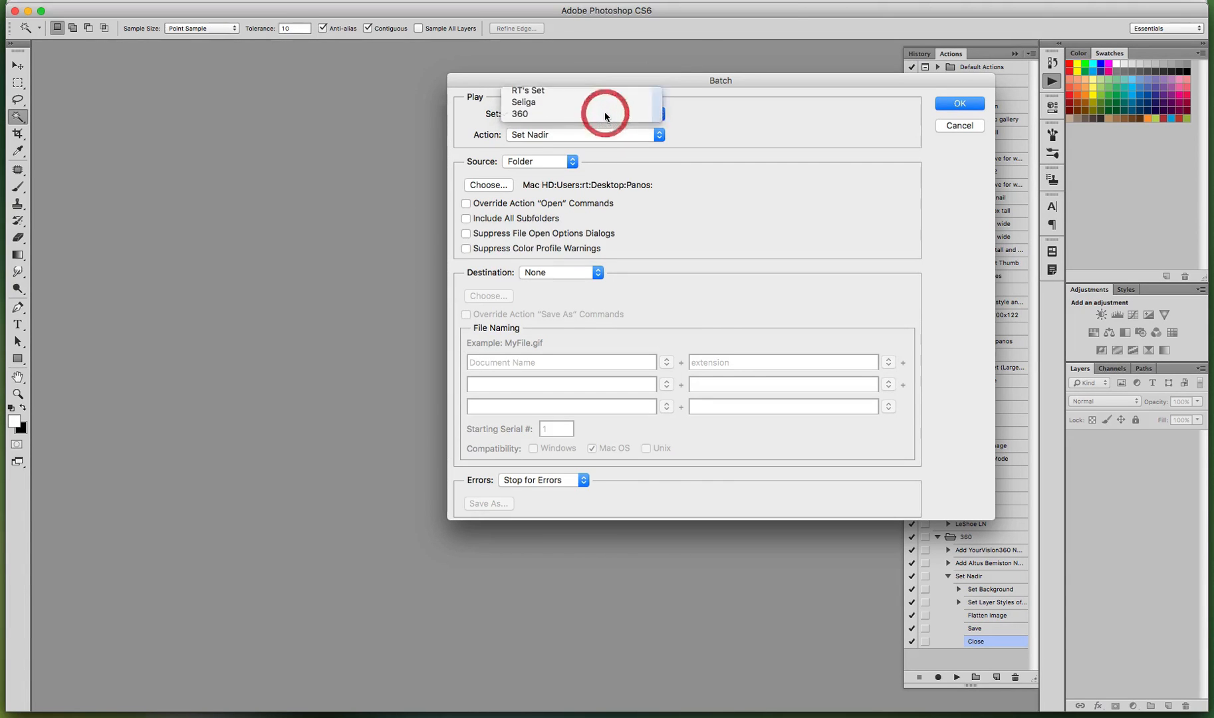
pyautogui.click(604, 114)
pyautogui.click(604, 134)
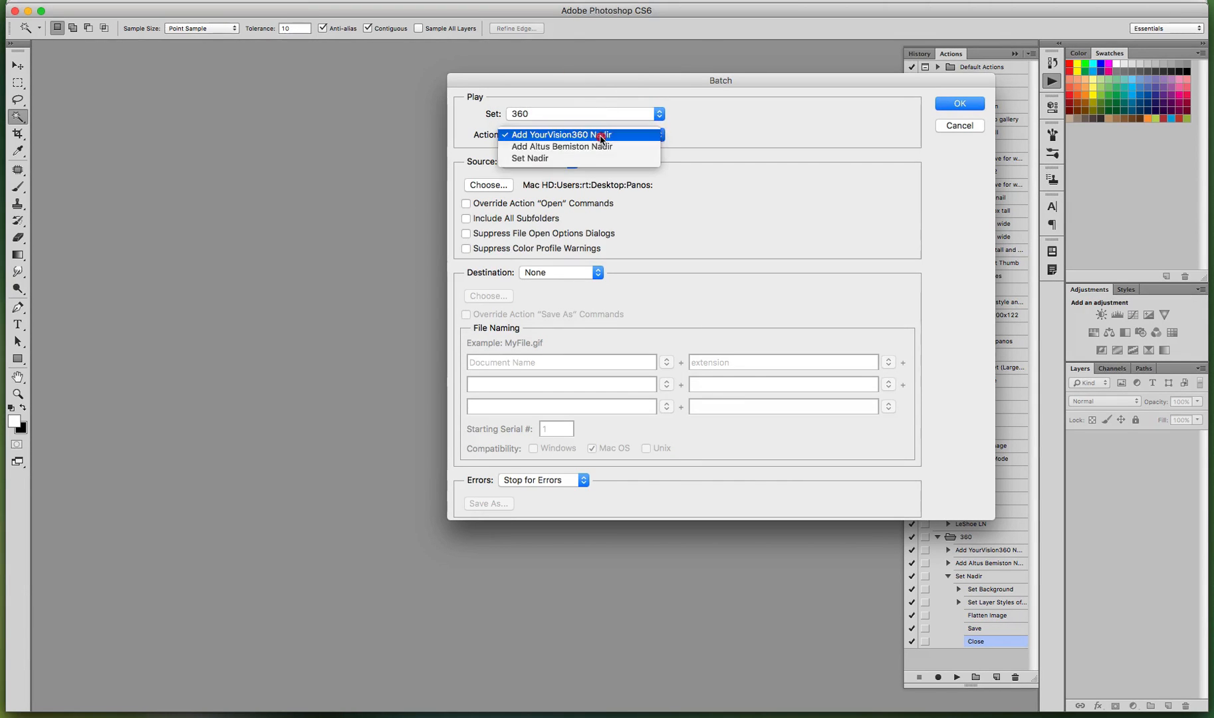
pyautogui.click(575, 158)
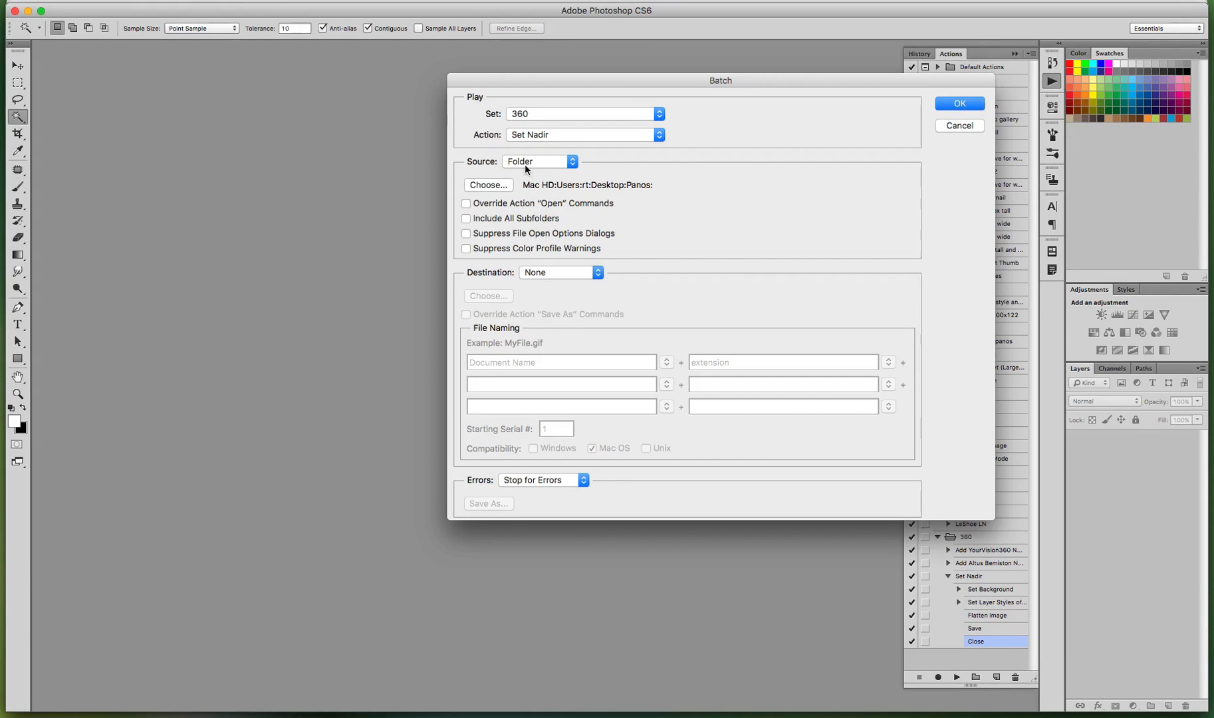
# Step: Choose the Desktop Panos folder as the batch source, keep the destination at None, and run the batch
pyautogui.click(487, 186)
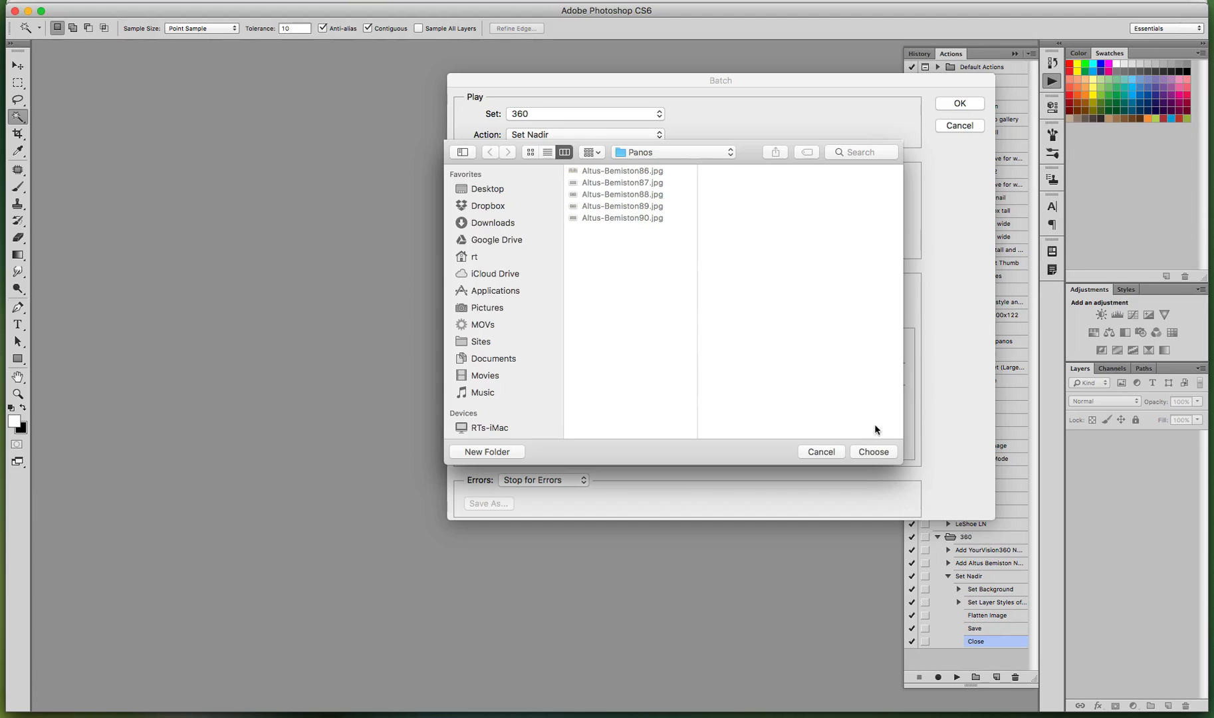
pyautogui.click(872, 452)
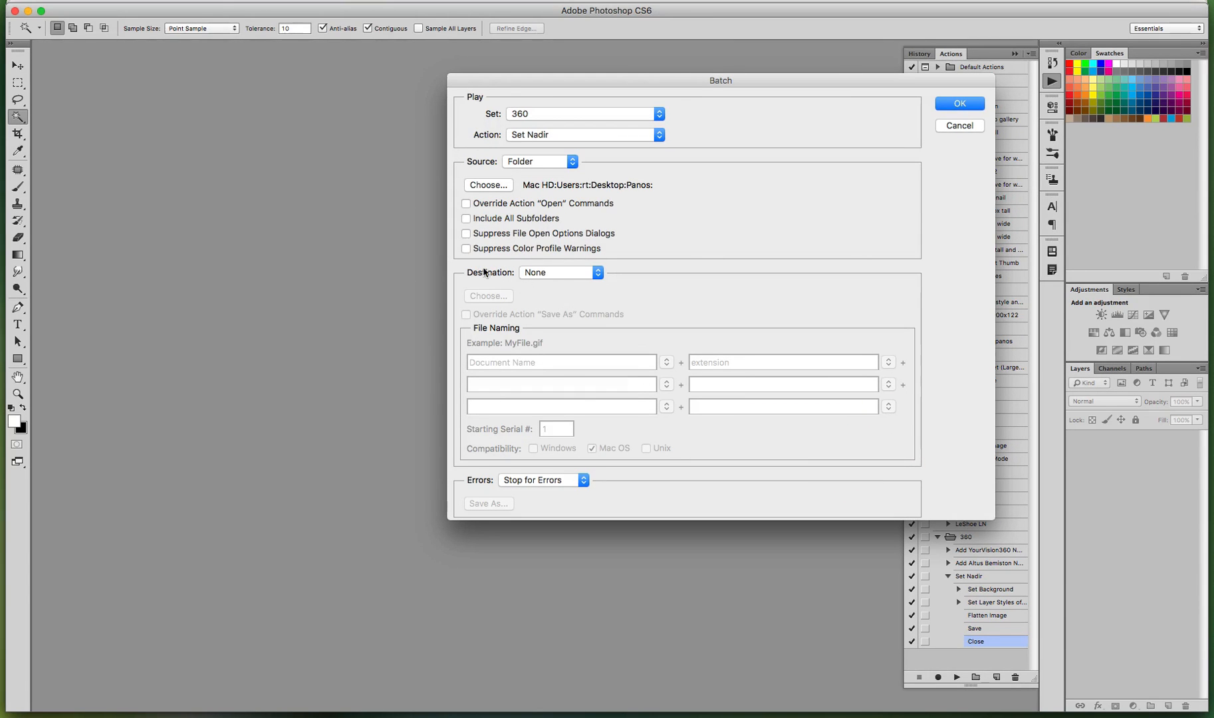
pyautogui.click(549, 279)
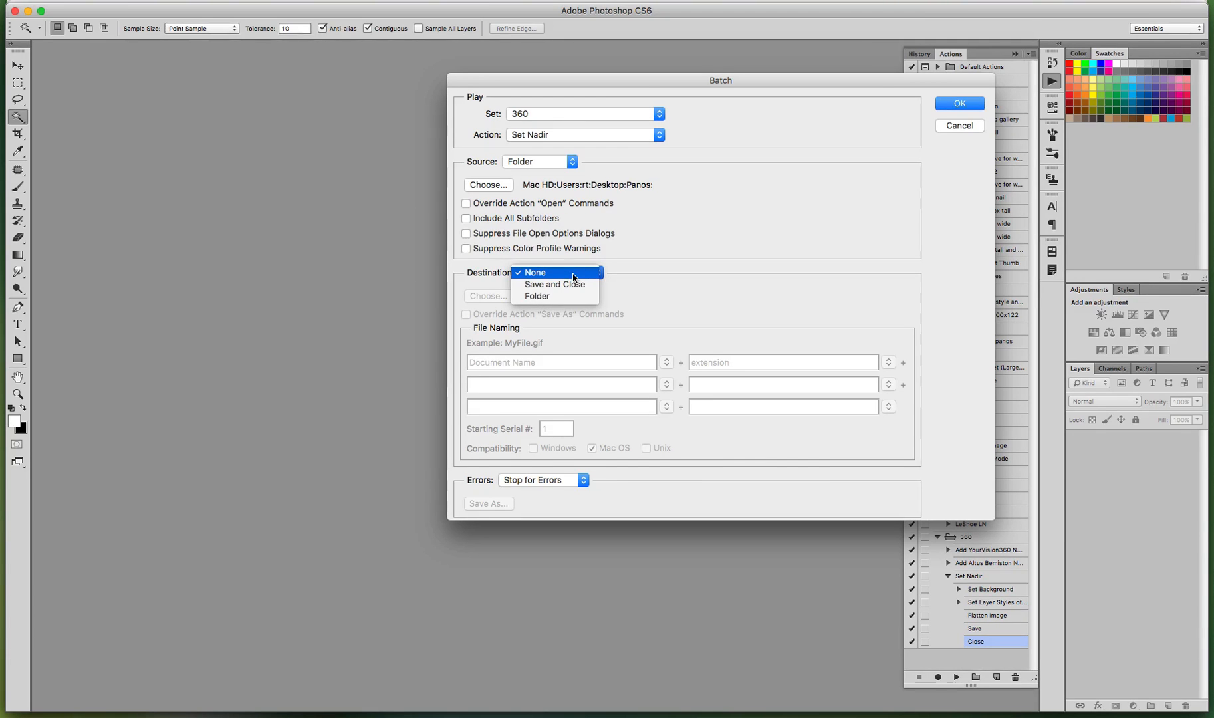
pyautogui.click(574, 277)
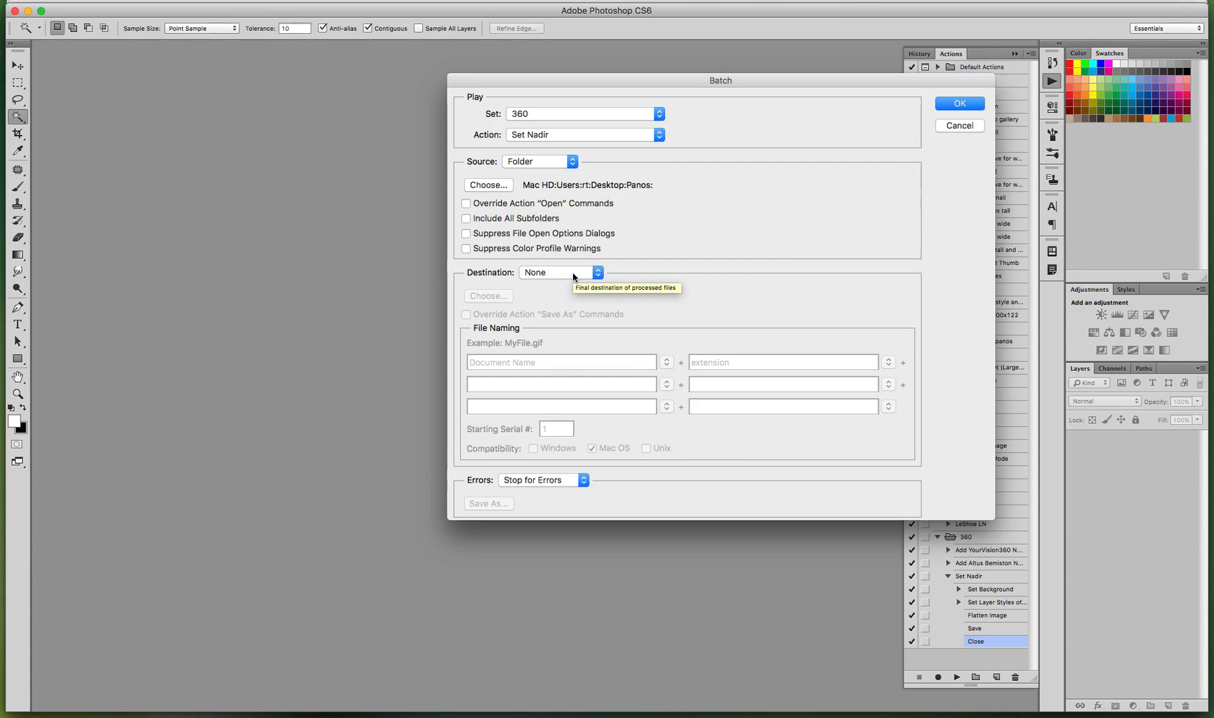
pyautogui.click(961, 104)
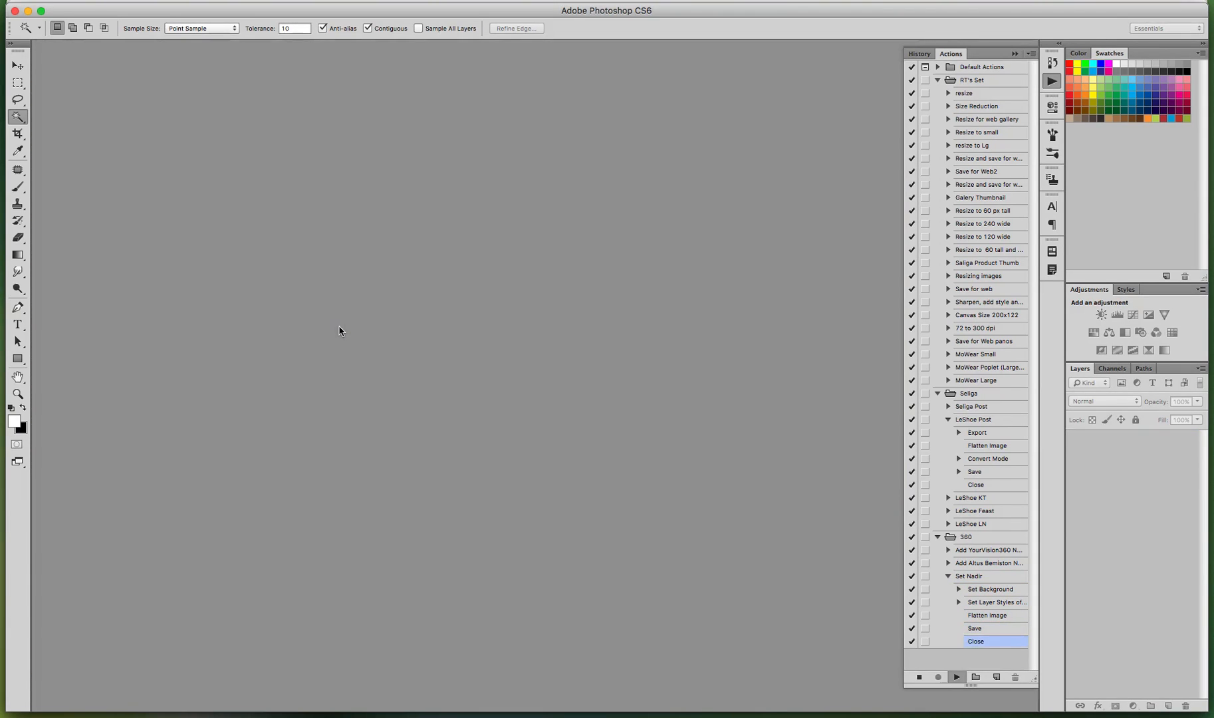
# Step: Switch to the Panos folder in Finder, preview Altus-Bemiston86.jpg through Altus-Bemiston90.jpg to check their nadir areas, and move the window out of the way
pyautogui.press('super+Tab')
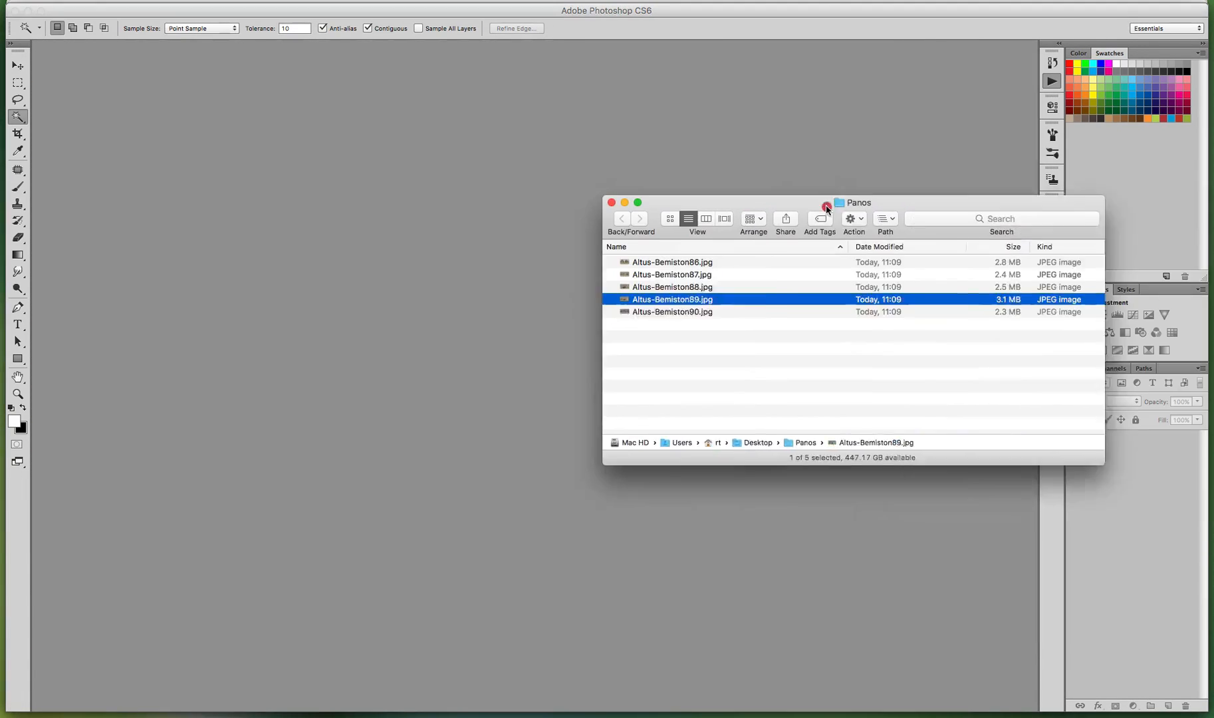
pyautogui.moveTo(826, 205); pyautogui.dragTo(532, 218)
pyautogui.moveTo(334, 276); pyautogui.dragTo(337, 283)
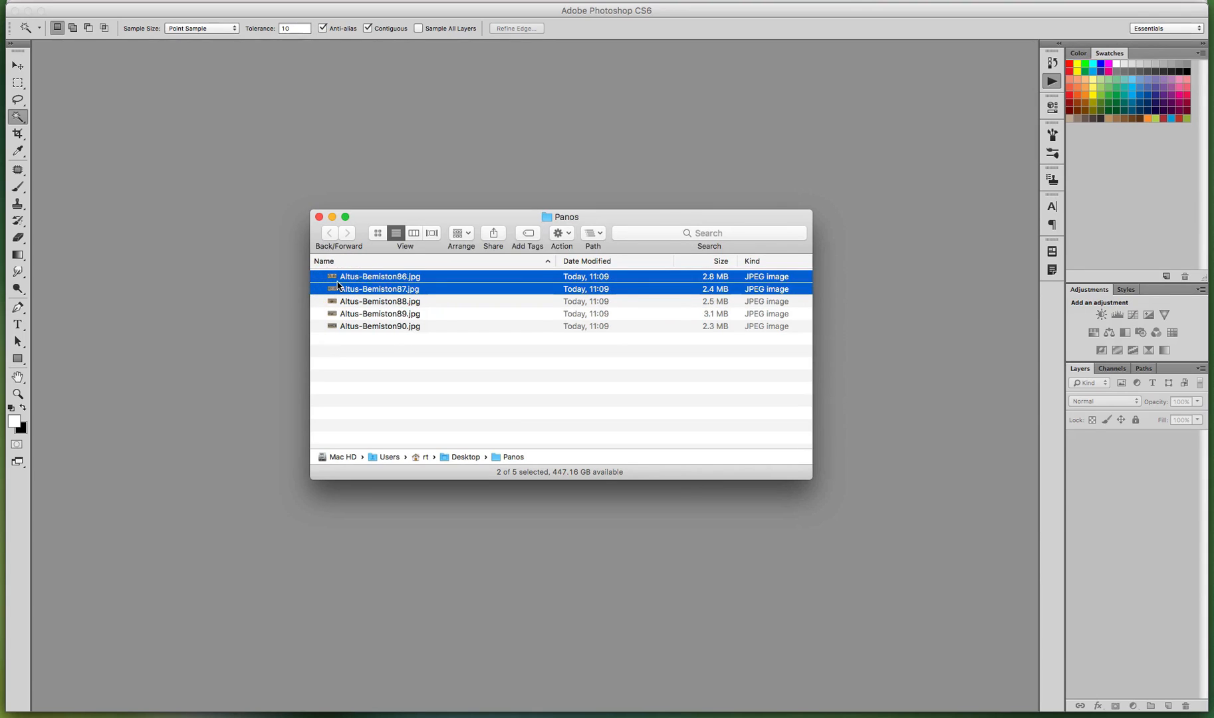
pyautogui.click(510, 400)
pyautogui.click(375, 277)
pyautogui.press('space')
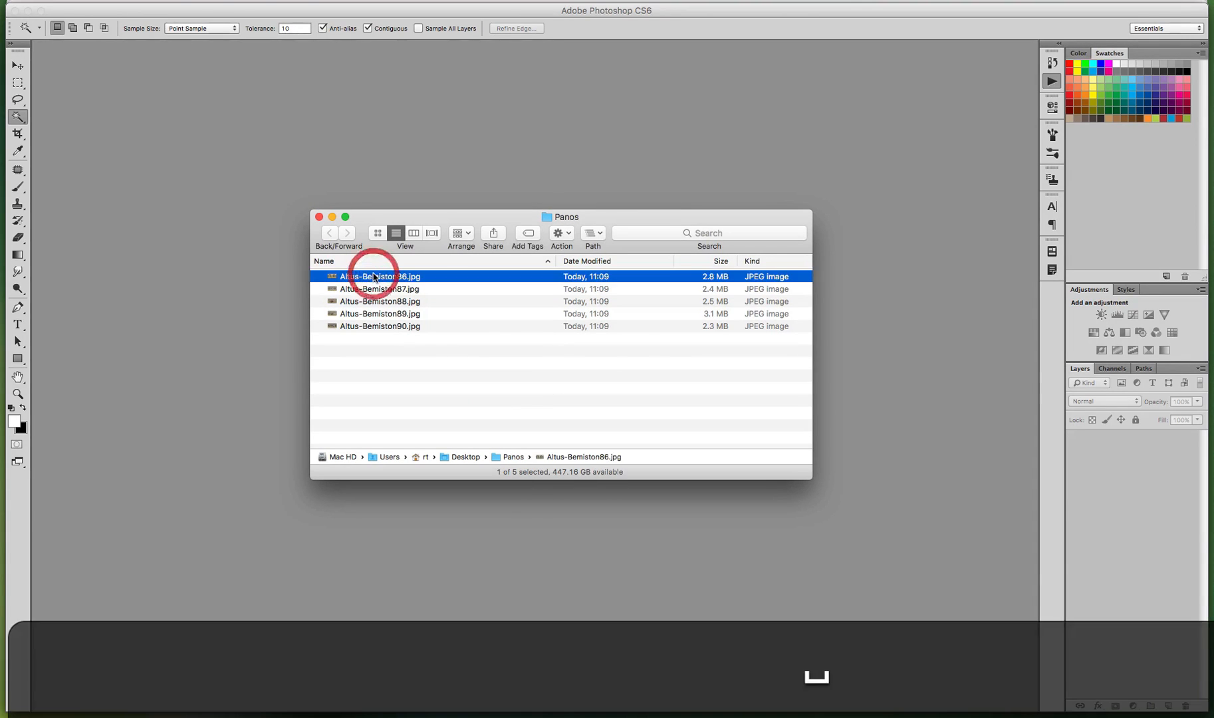
pyautogui.press('Down')
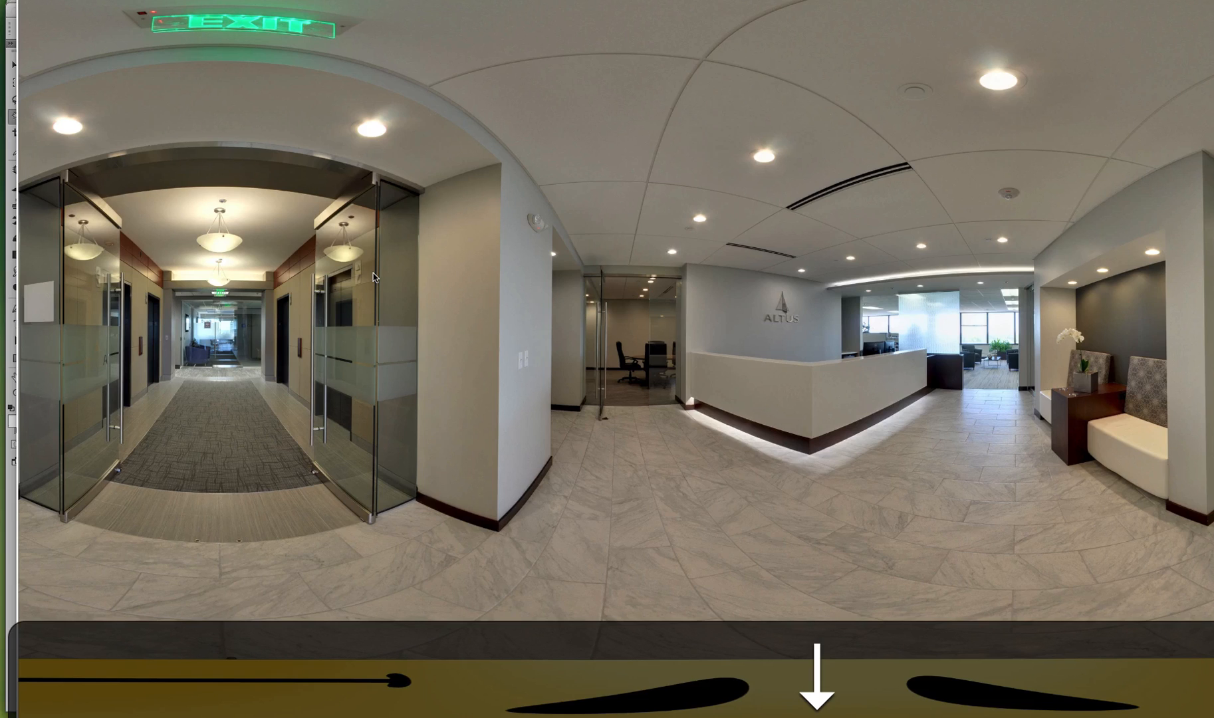
pyautogui.press('Down')
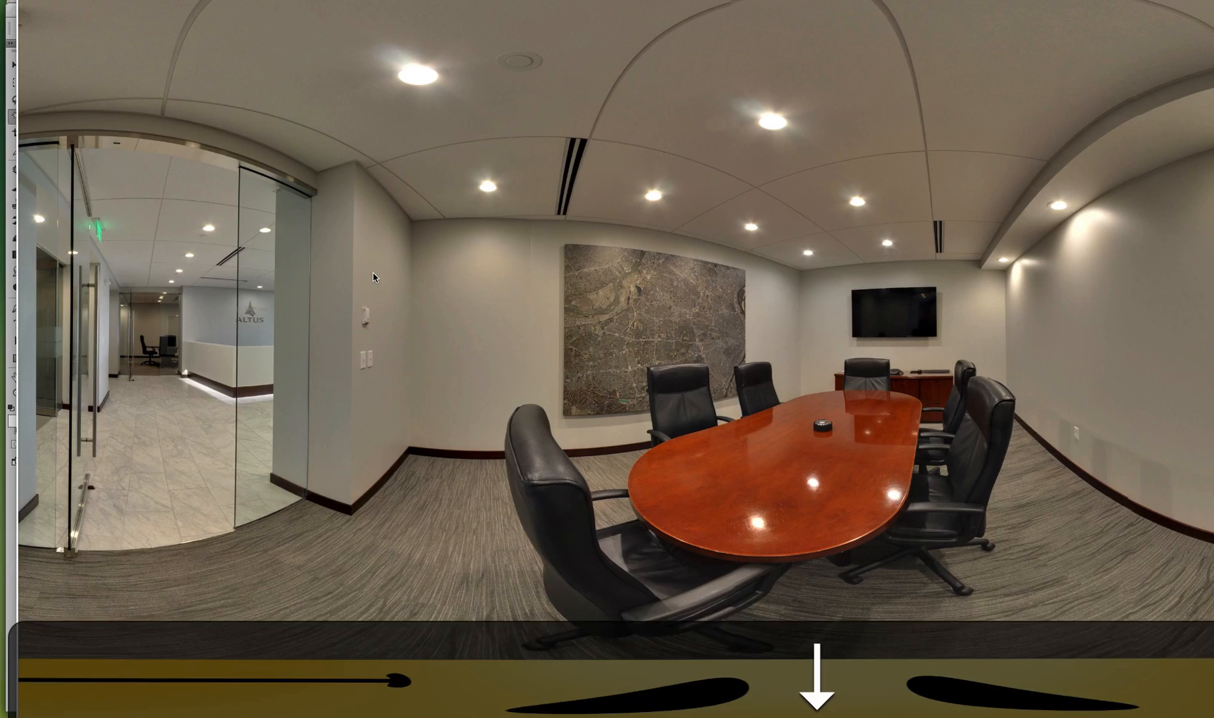
pyautogui.press('Down')
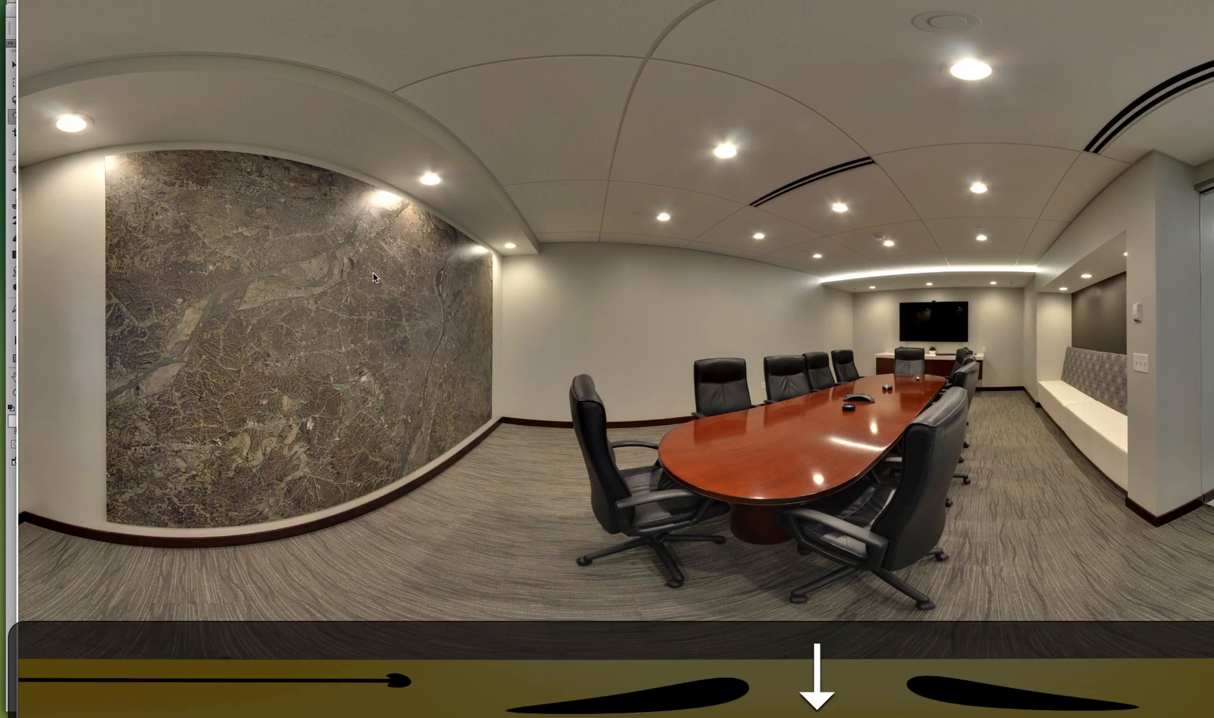
pyautogui.press('space')
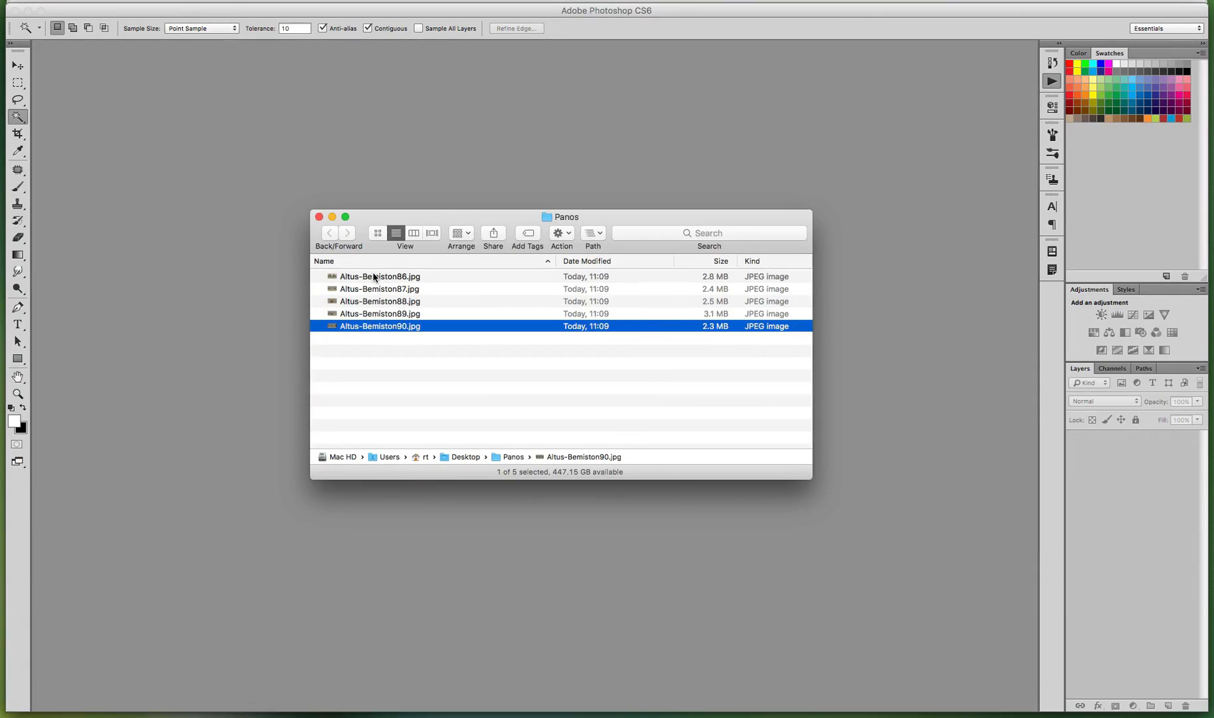
pyautogui.moveTo(562, 211); pyautogui.dragTo(1213, 279)
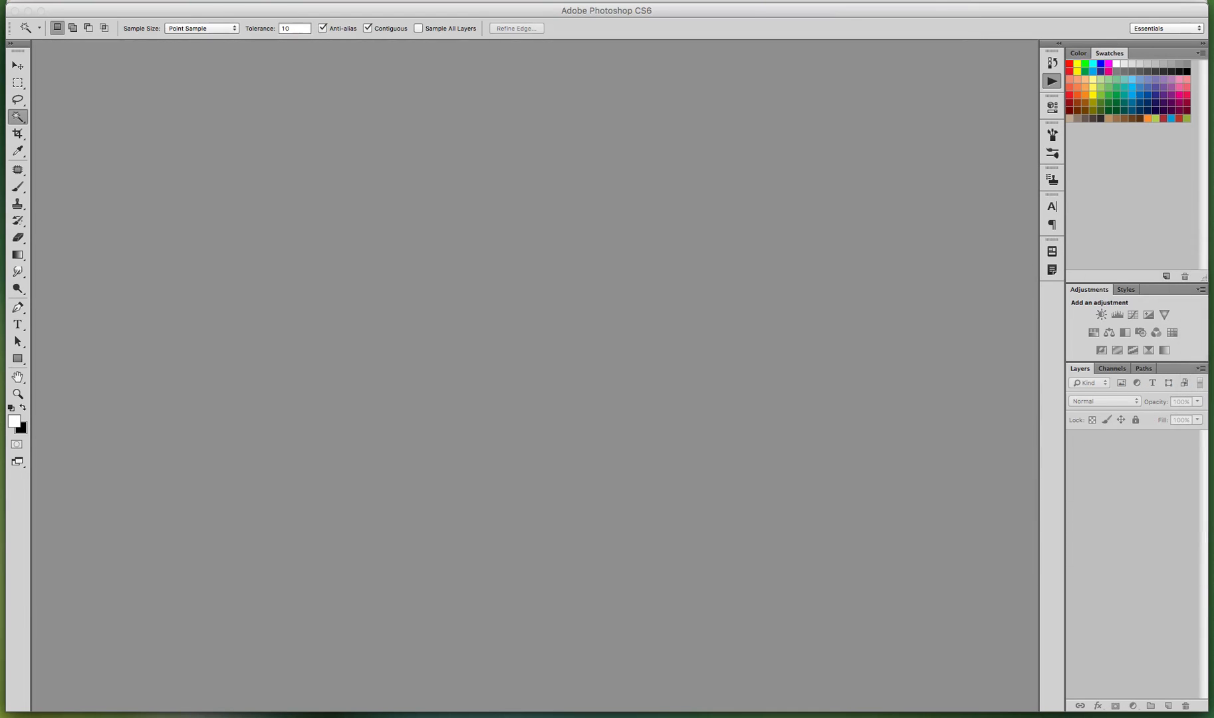